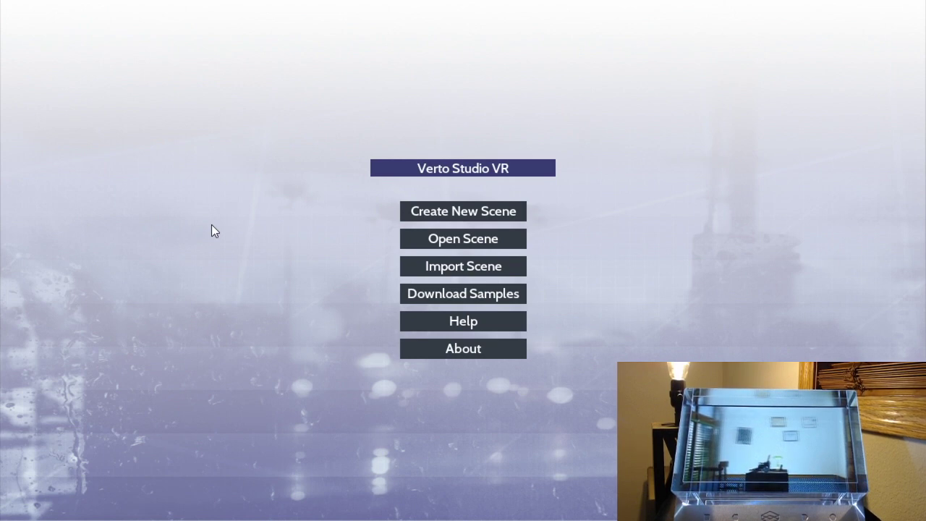
Step: Import the House model from the hard drive as a new scene
left_click(464, 271)
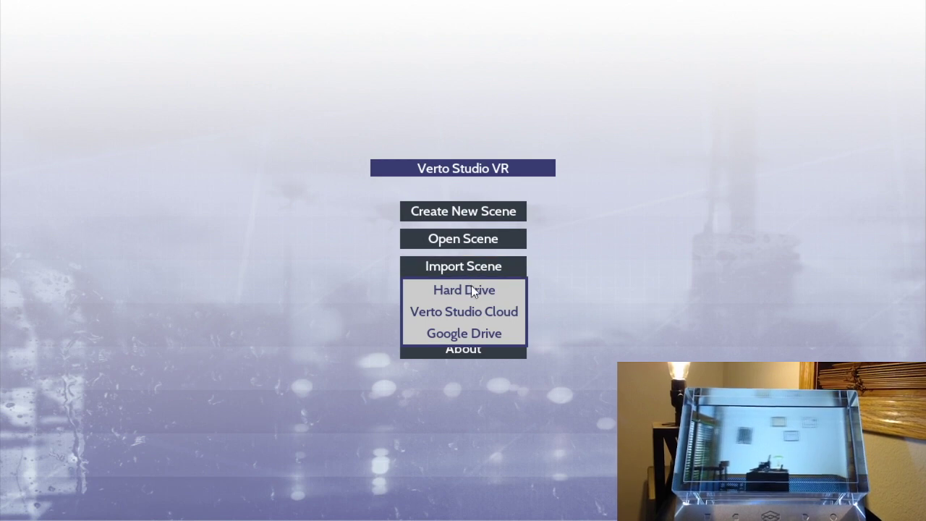
left_click(475, 293)
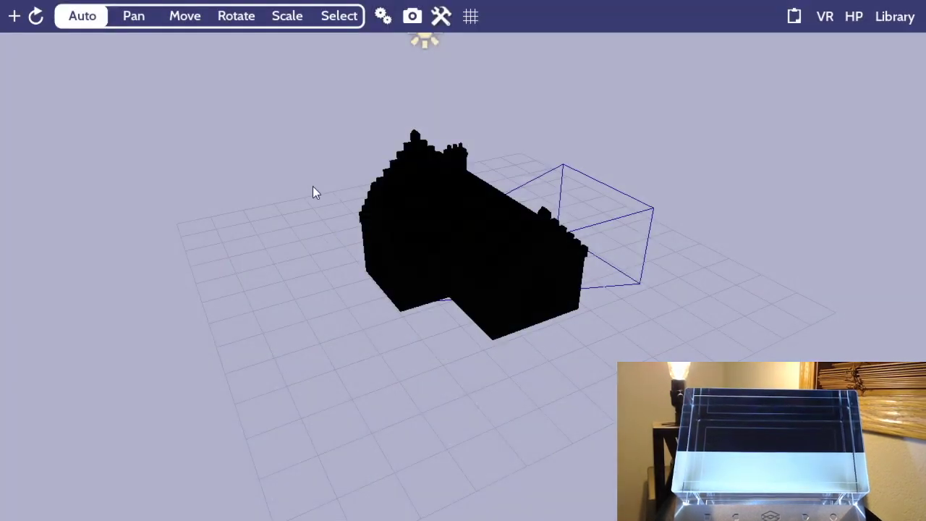
Step: Brighten the diffuse color of the house's material group to full white so its textures show
left_click_drag(337, 301, 434, 265)
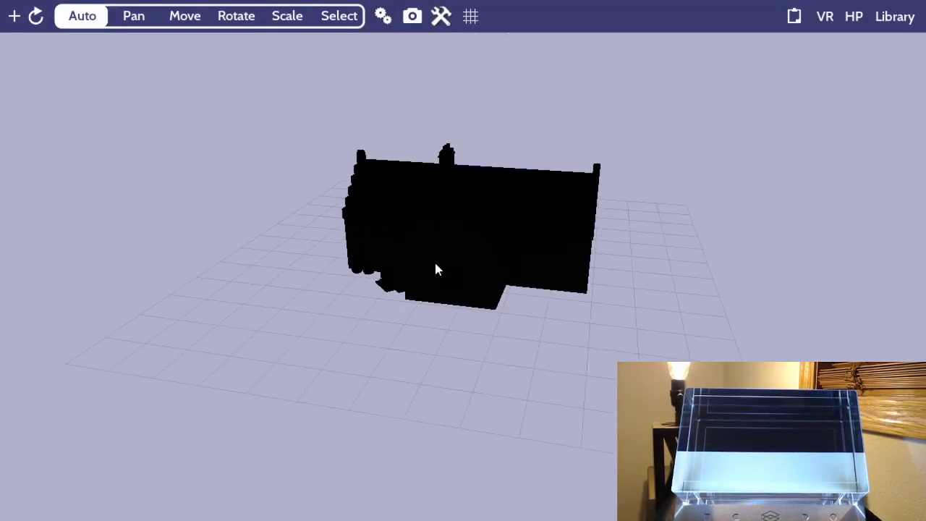
left_click(522, 148)
left_click(713, 11)
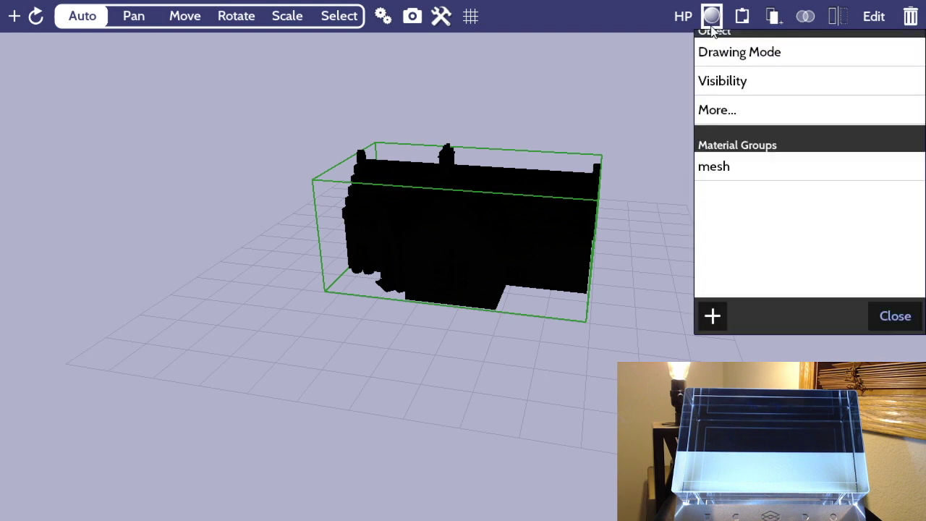
left_click(731, 213)
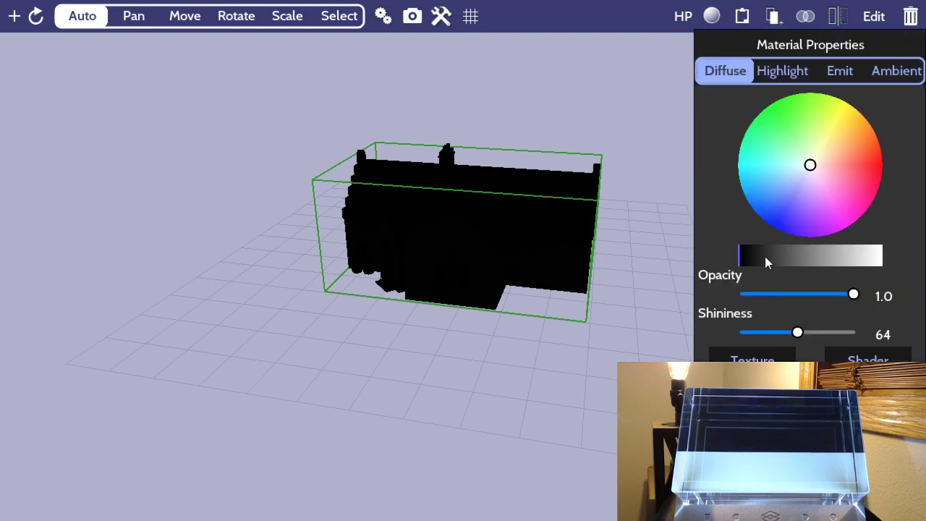
left_click_drag(765, 260, 878, 259)
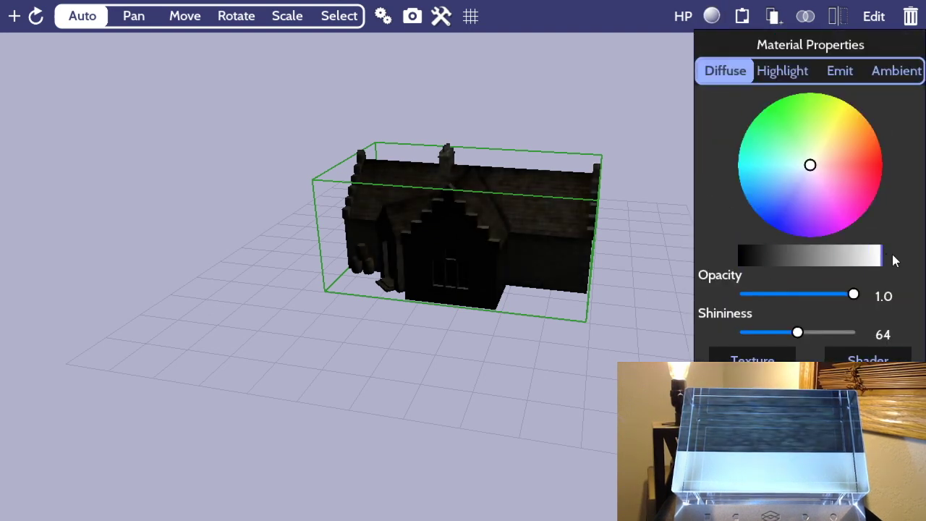
left_click(890, 394)
left_click(668, 304)
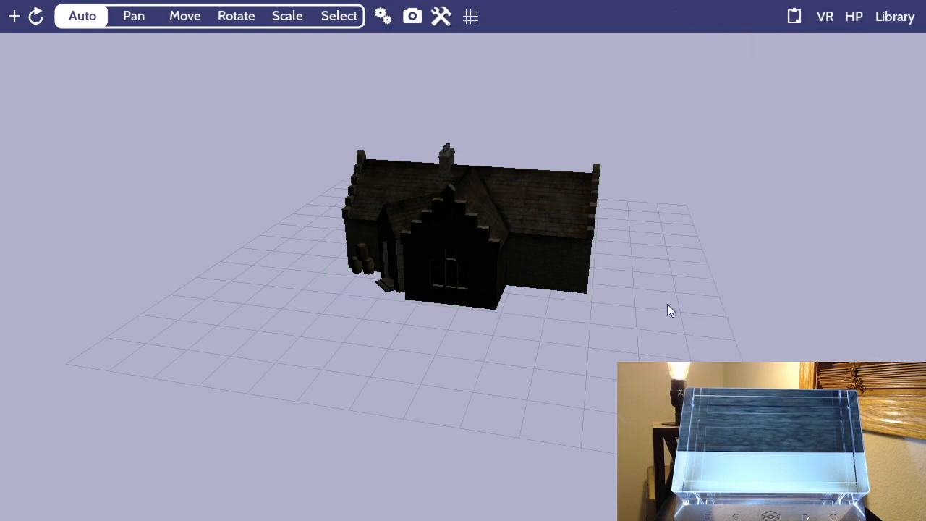
Step: Move the scene light to one side of the house, duplicate it, and place the copy on the opposite side
left_click(463, 257)
left_click(651, 179)
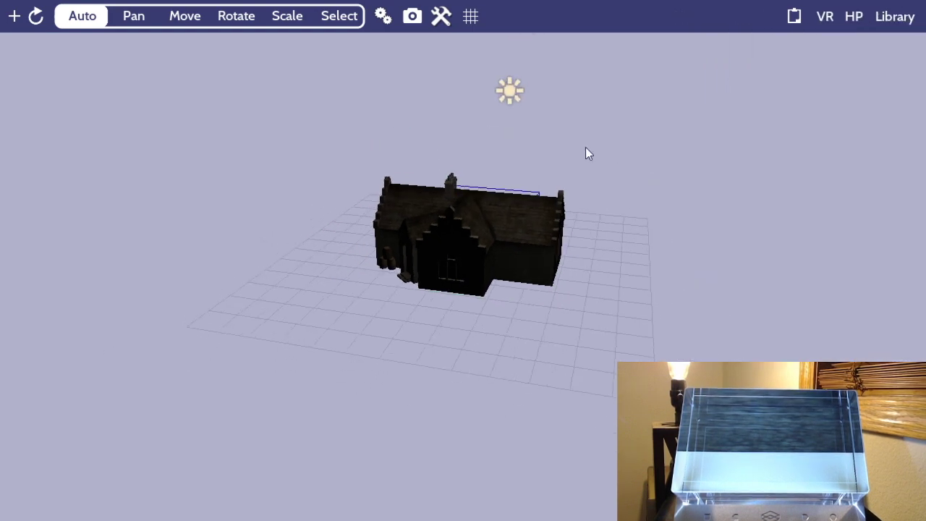
left_click_drag(446, 103, 745, 107)
key("ctrl+d")
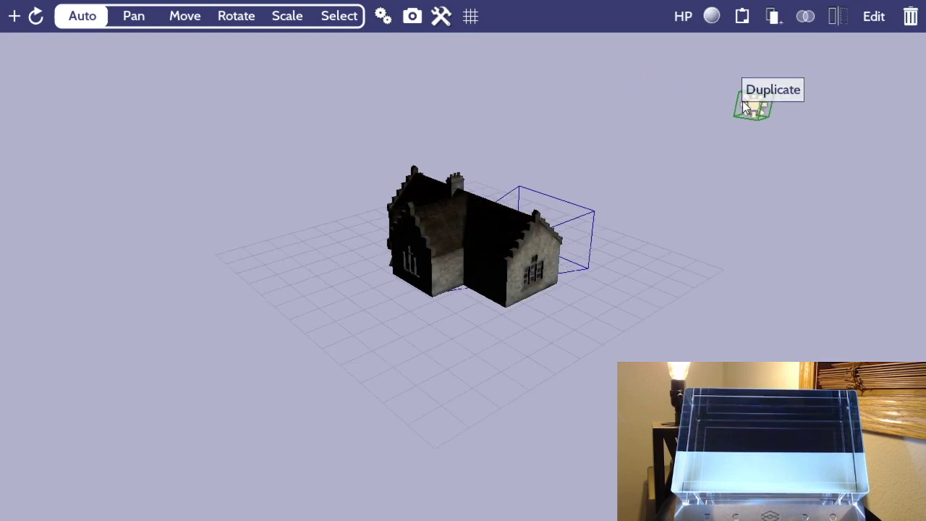
left_click_drag(744, 106, 197, 203)
left_click(284, 346)
left_click_drag(284, 342, 659, 271)
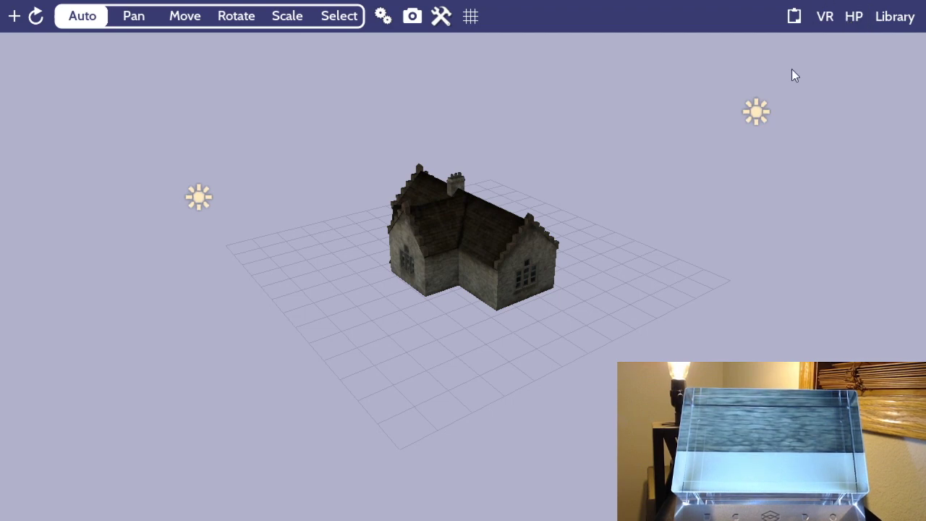
Step: Turn on HoloPlay display mirroring for the house scene
left_click(855, 16)
left_click(753, 105)
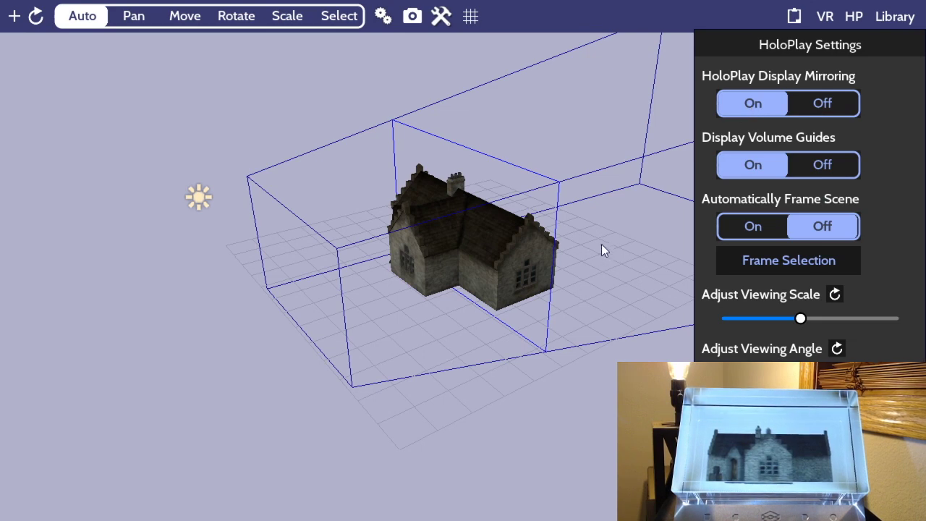
left_click(627, 233)
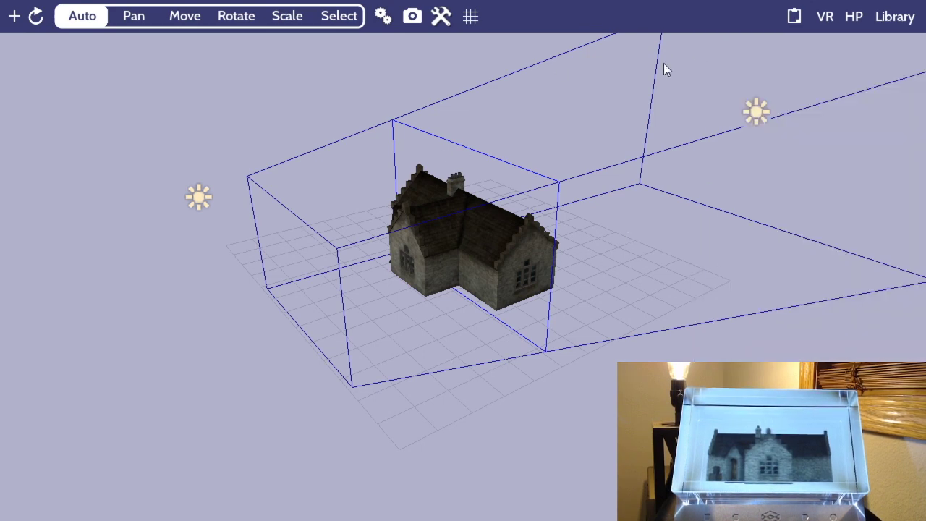
Step: Examine from several angles how the house sits inside the HoloPlay display volume guides
left_click_drag(652, 182, 676, 163)
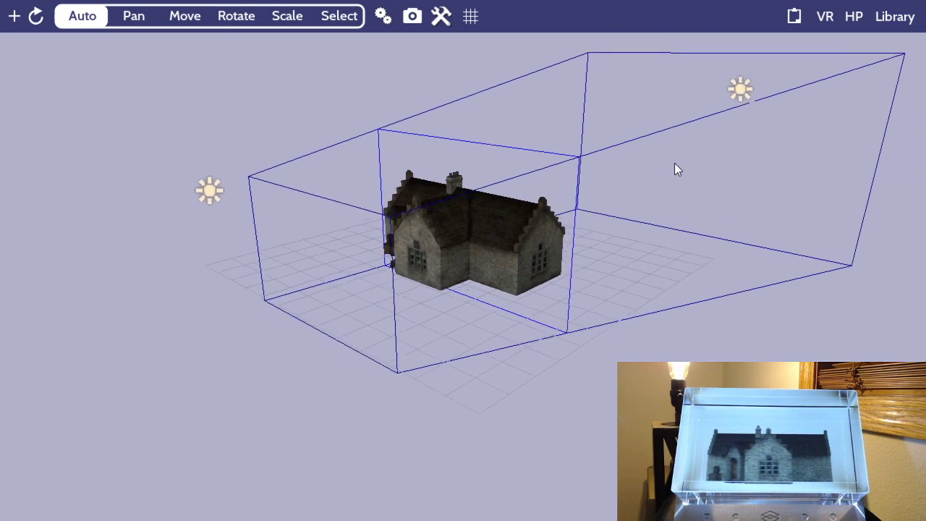
scroll(613, 185, "down", 2)
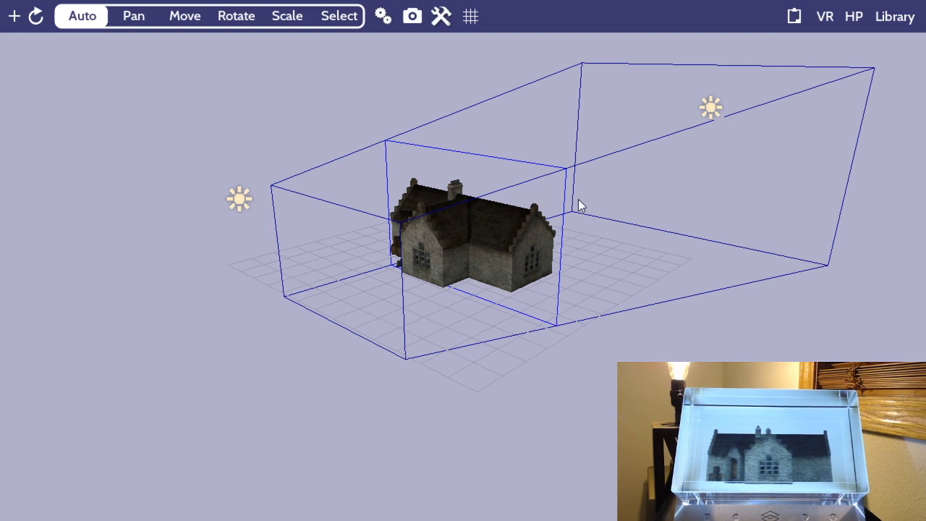
left_click_drag(578, 201, 422, 222)
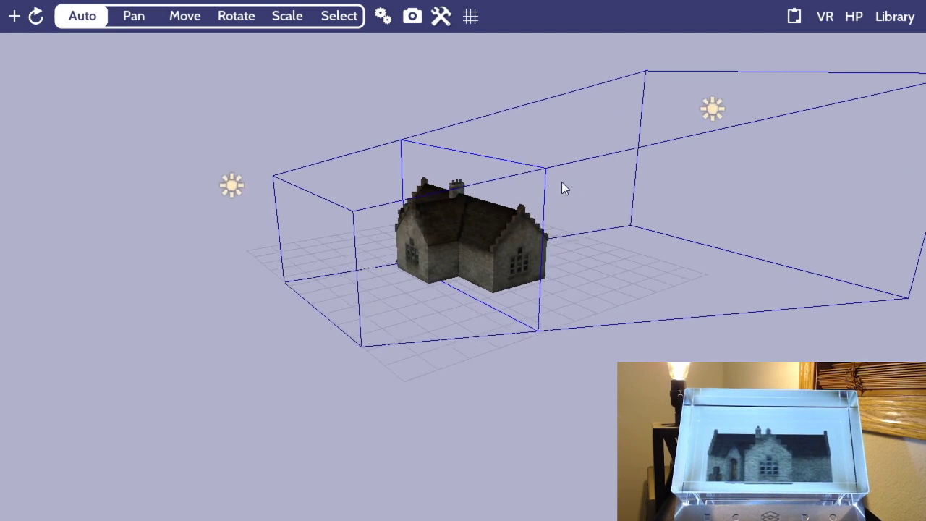
scroll(696, 205, "down", 3)
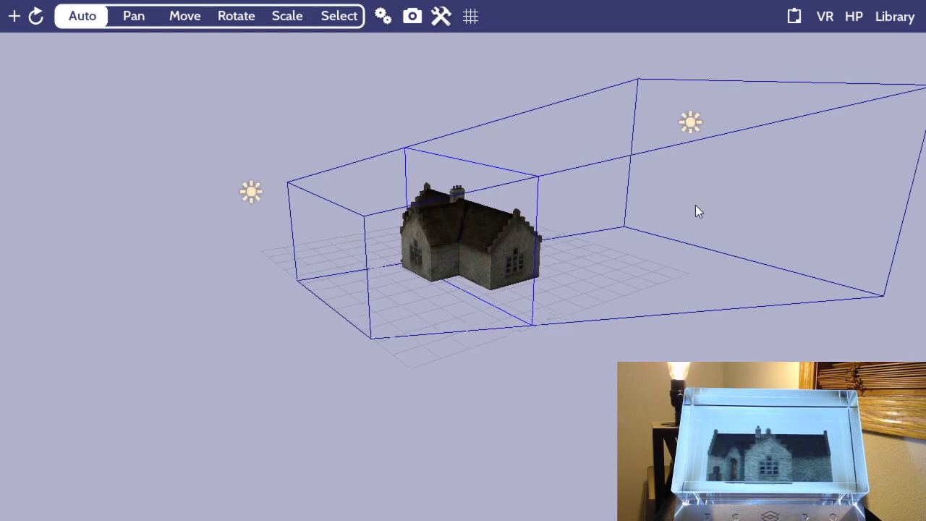
left_click_drag(584, 250, 617, 239)
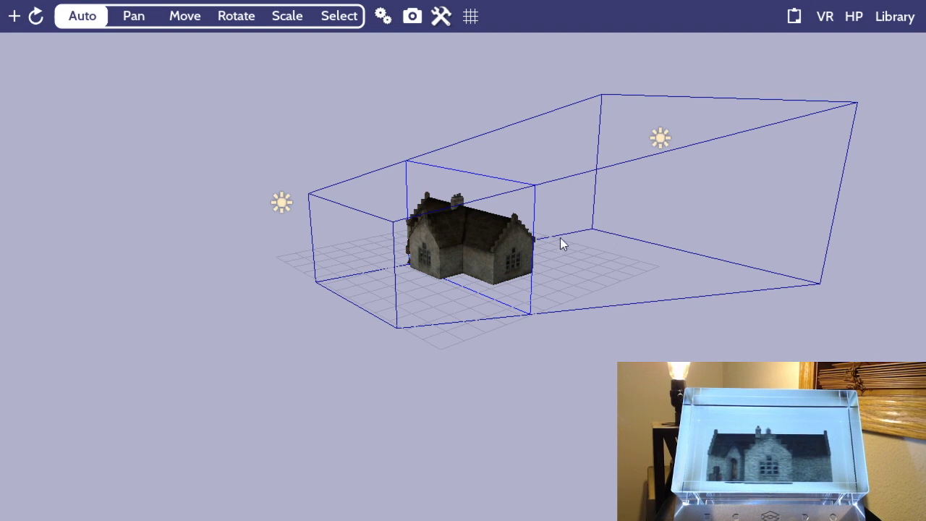
left_click_drag(530, 318, 453, 312)
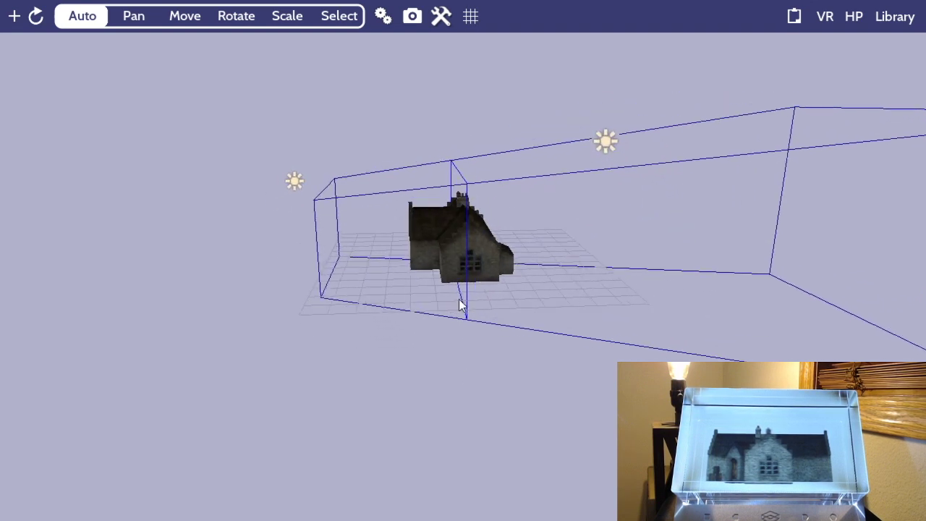
left_click_drag(432, 327, 498, 323)
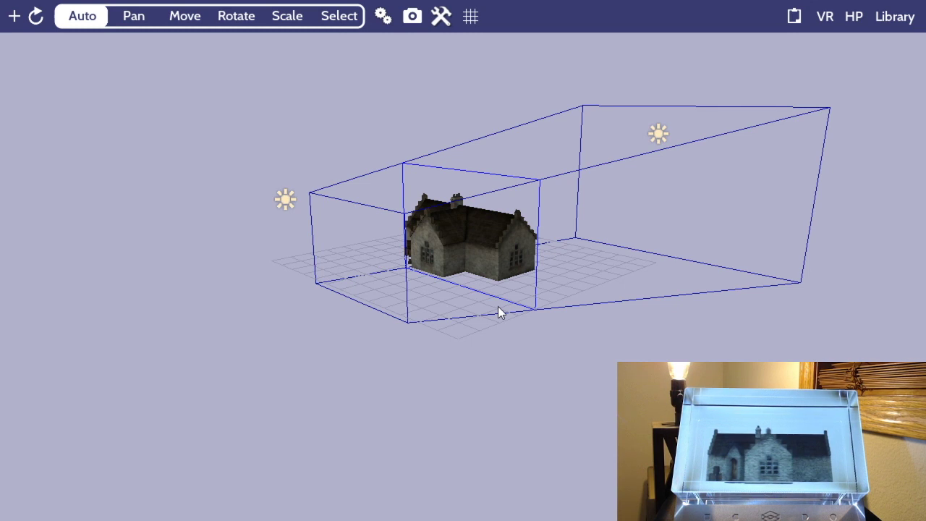
Step: Lower the HoloPlay viewing scale slightly so the display volume around the house gets larger, and inspect it up close
left_click(851, 17)
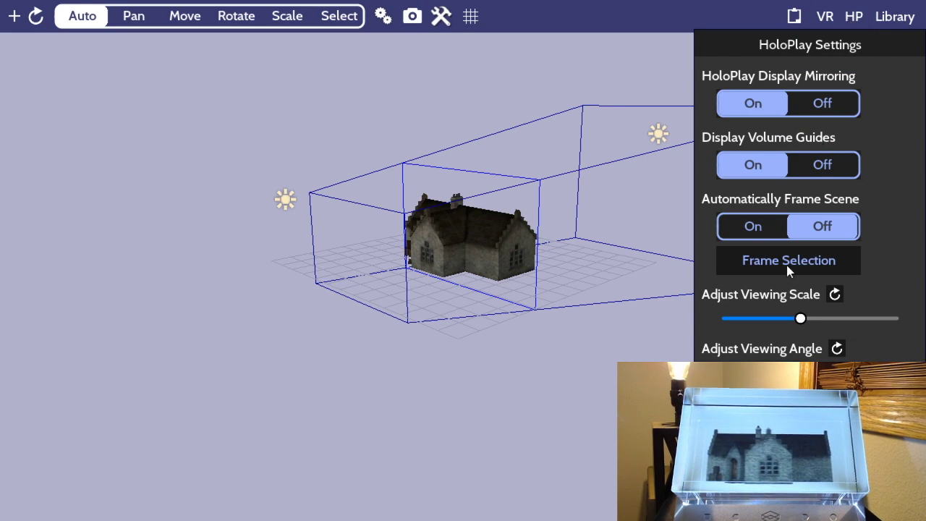
left_click_drag(800, 319, 782, 324)
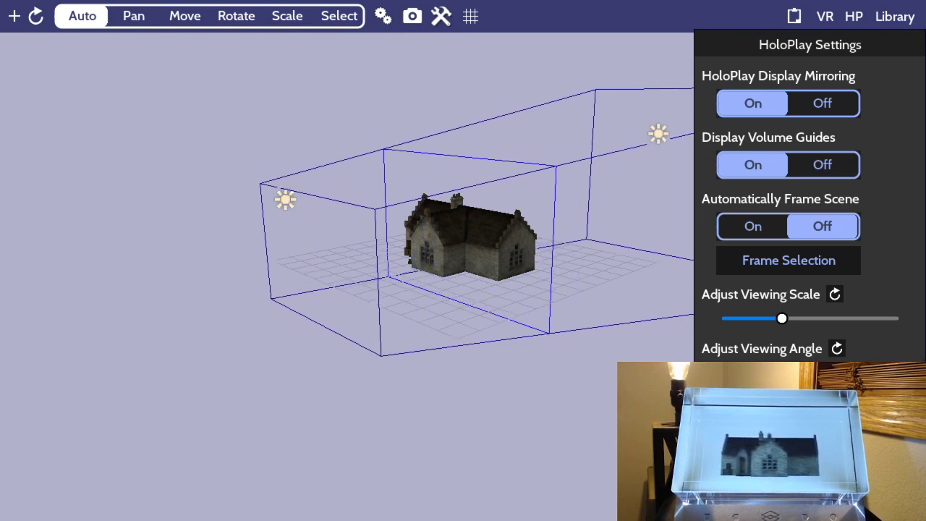
left_click(581, 378)
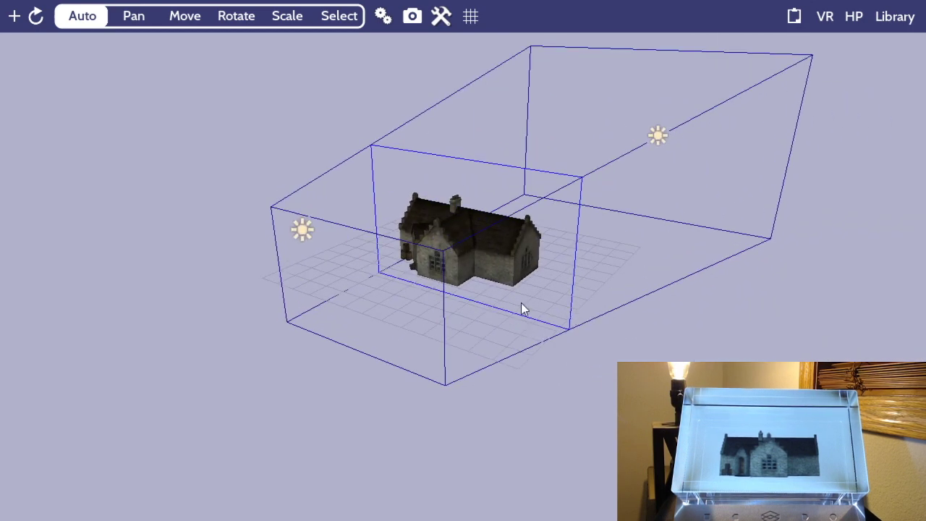
scroll(543, 234, "up", 3)
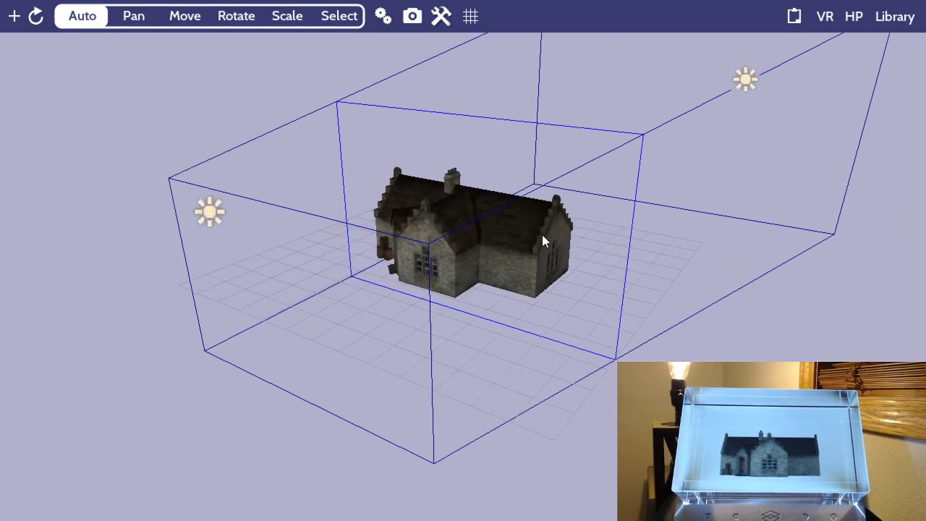
left_click_drag(542, 234, 566, 209)
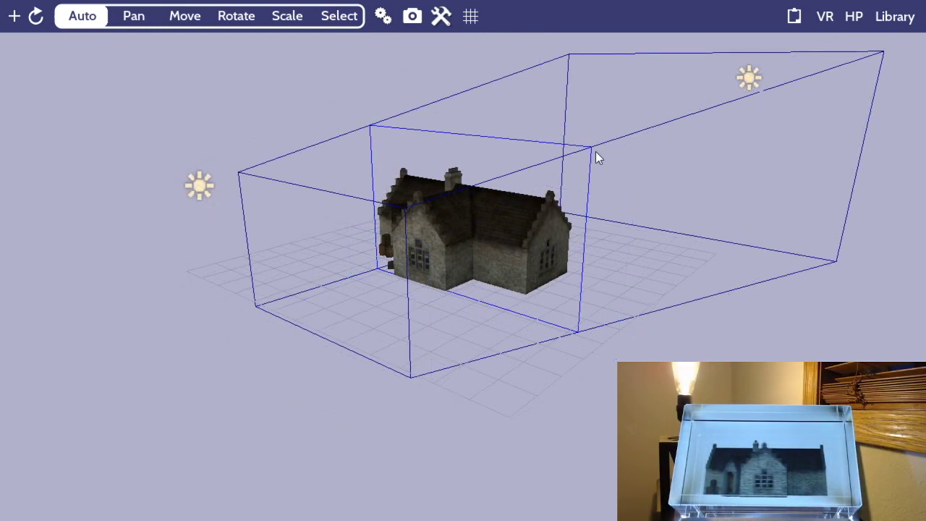
Step: Return to the document library and reopen the House scene
left_click(889, 27)
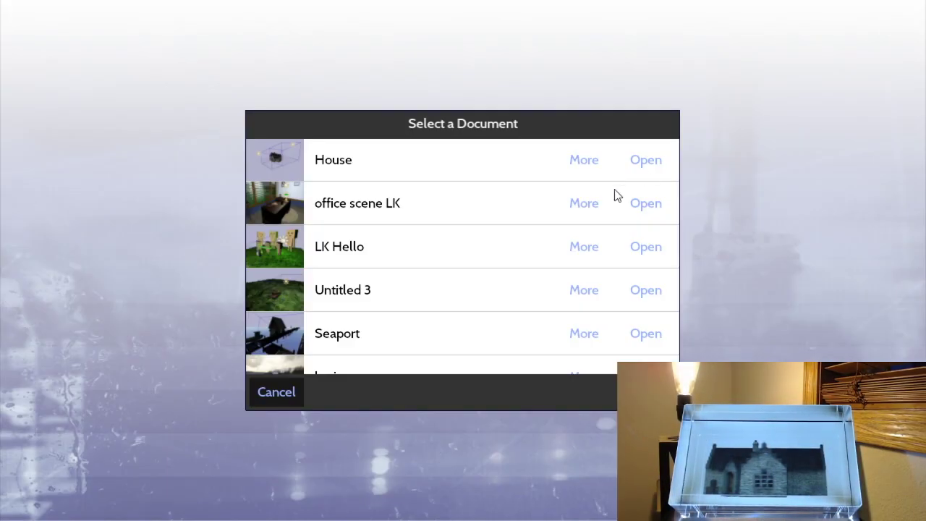
left_click(358, 171)
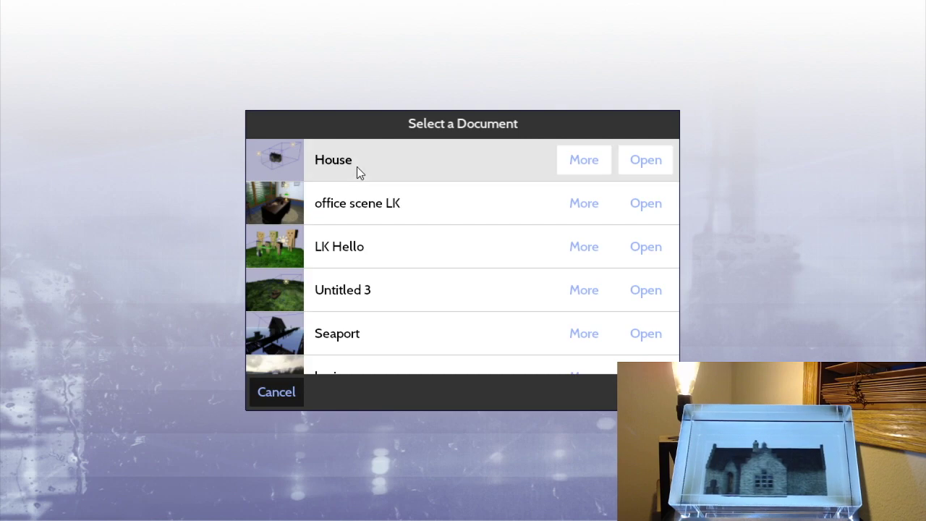
mouse_move(646, 324)
left_mouse_down()
mouse_move(525, 314)
mouse_move(649, 319)
left_mouse_up()
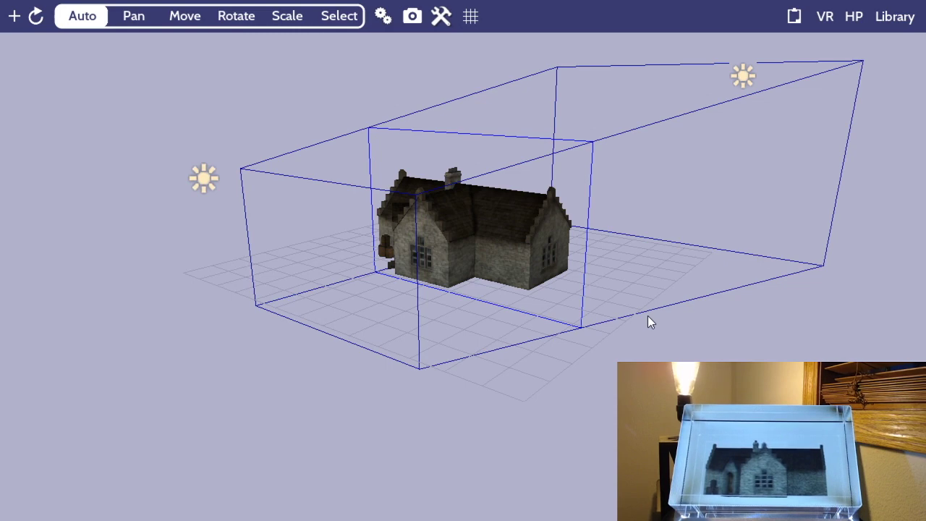
Step: Select the house, view it from the front within the display volume, and clear the selection
left_click(482, 241)
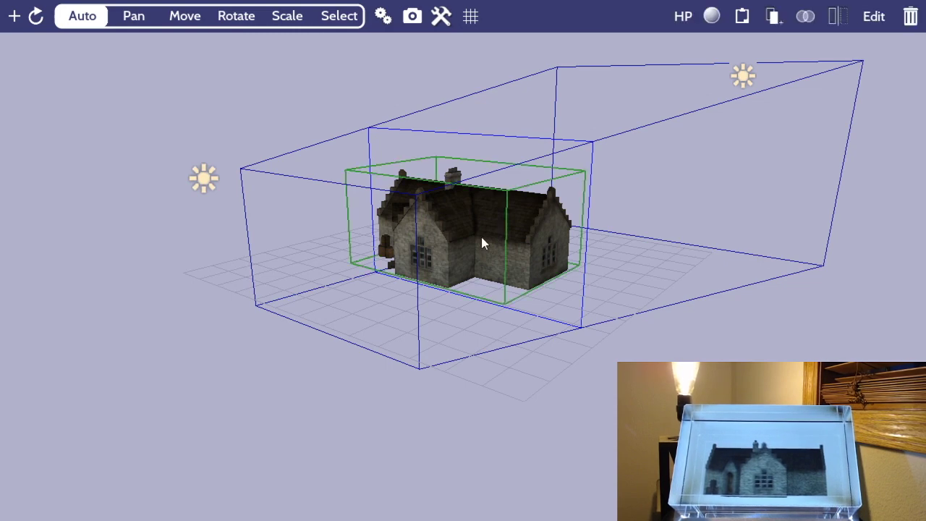
double_click(482, 238)
left_click_drag(510, 293, 596, 289)
left_click(772, 103)
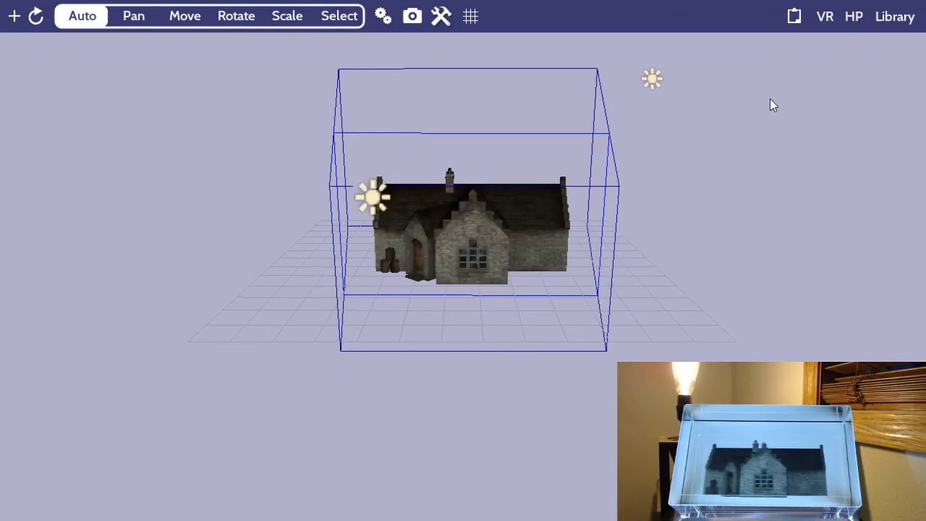
Step: Open the Sailboat Grouped scene from the library and turn on HoloPlay display mirroring for it
left_click(896, 12)
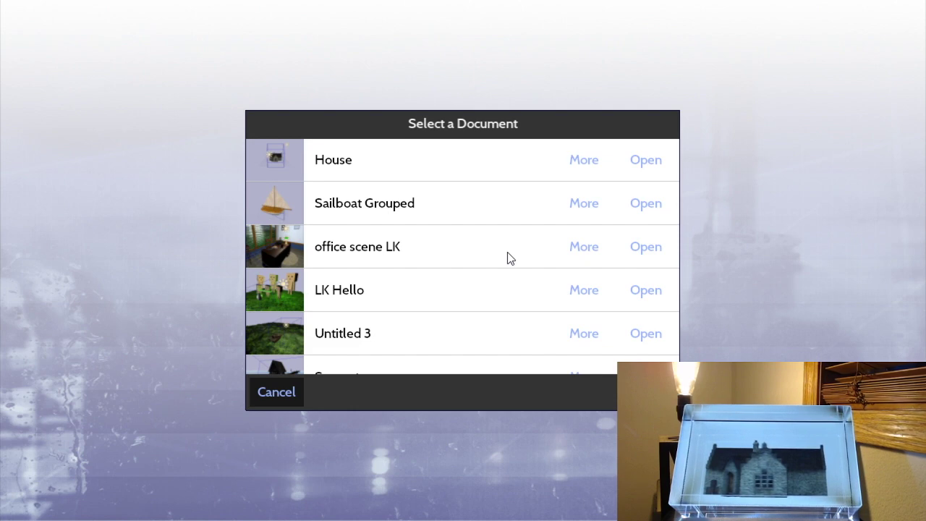
left_click(404, 201)
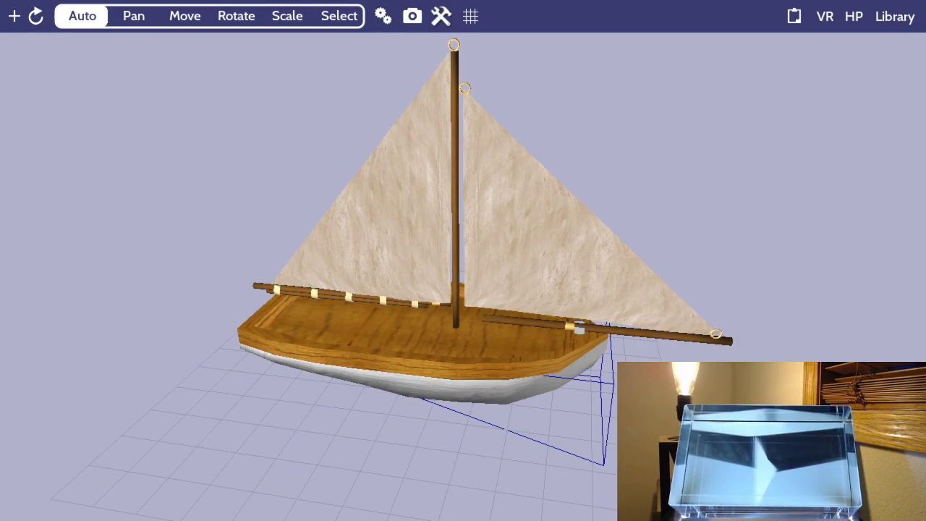
left_click(854, 16)
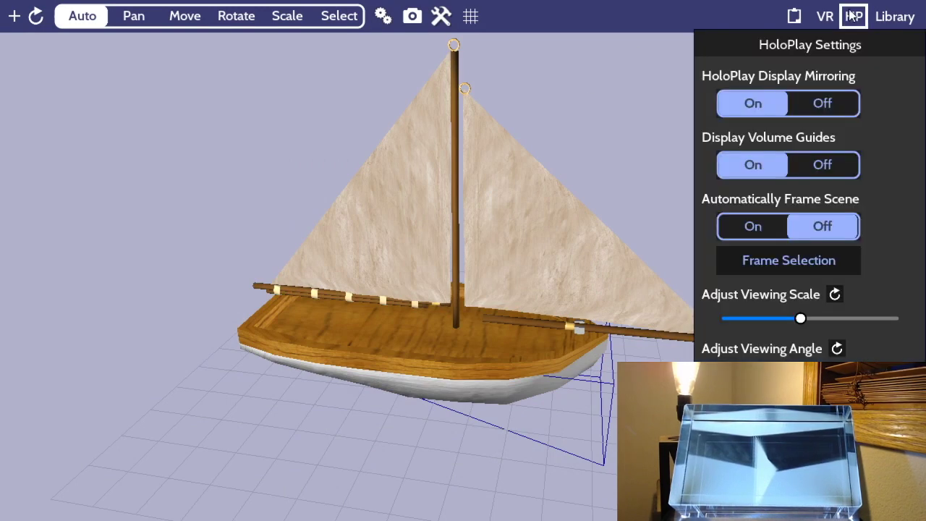
left_click(773, 102)
left_click(644, 123)
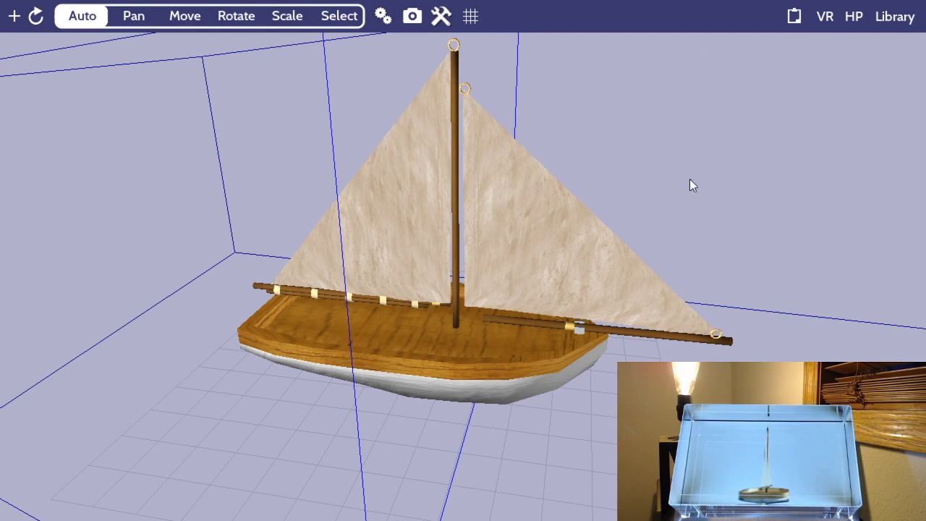
Step: Examine how the sailboat sits inside the HoloPlay display volume guides
scroll(690, 185, "down", 4)
scroll(690, 181, "down", 2)
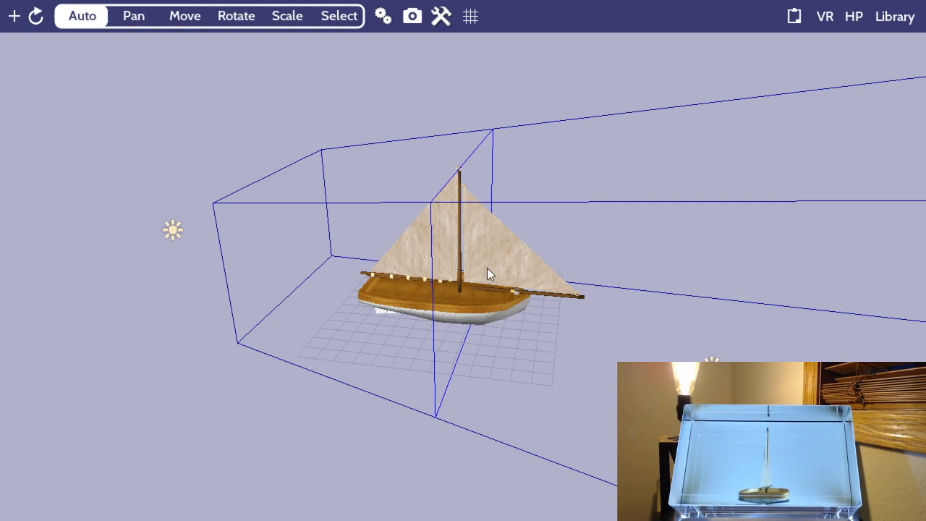
left_click_drag(488, 271, 488, 346)
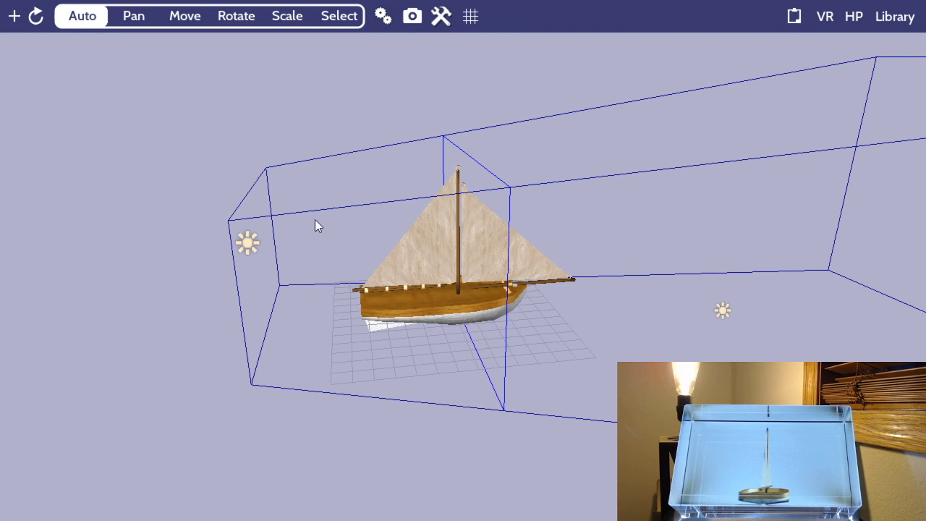
Step: Scale the sailboat down uniformly to about a third of its size and lower it toward the grid floor
left_click(496, 235)
key("s")
left_click_drag(616, 401, 515, 335)
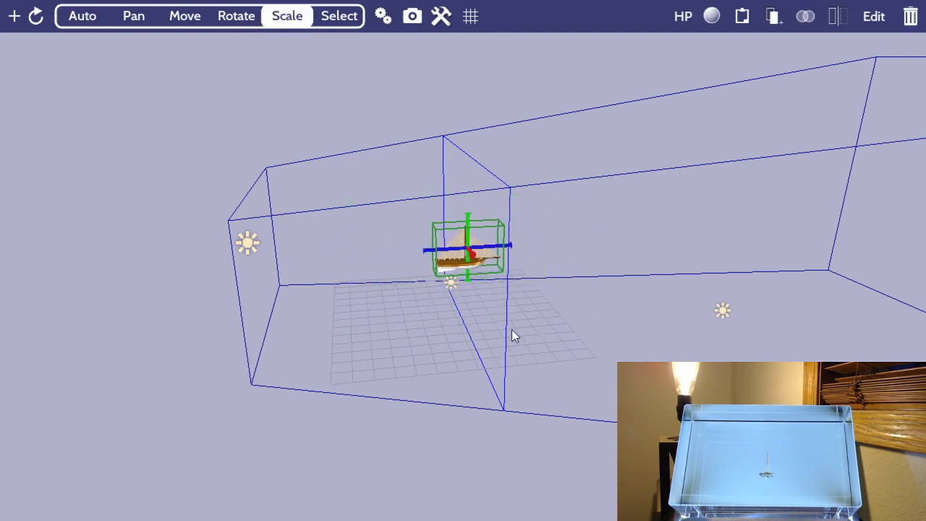
left_click(184, 16)
left_click_drag(468, 225, 464, 259)
left_click(348, 323)
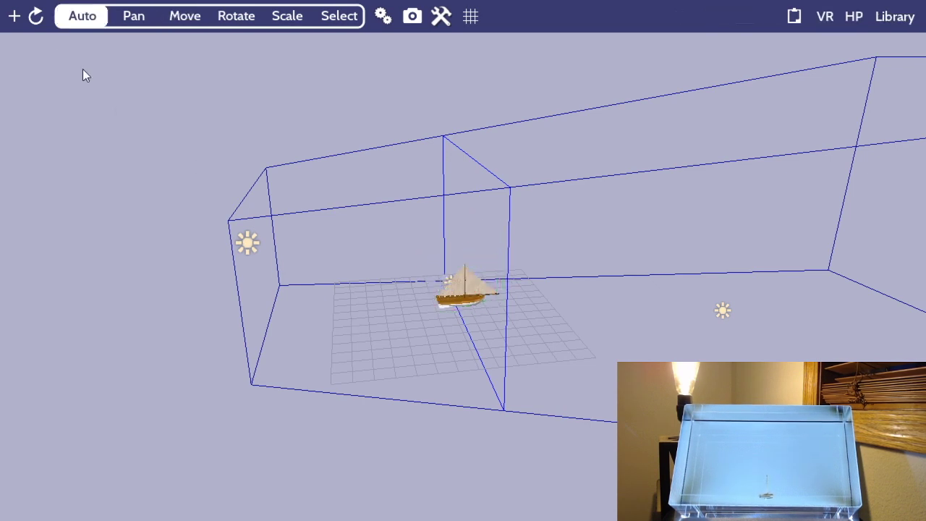
Step: Add a terrain with a 128 by 128 resolution, using an image from the texture library as its data source
left_click(15, 15)
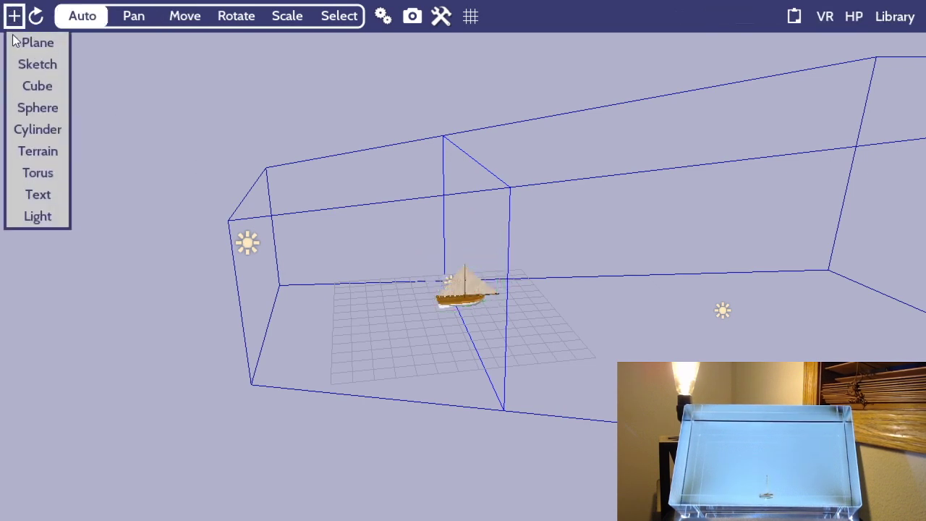
left_click(43, 152)
left_click(139, 200)
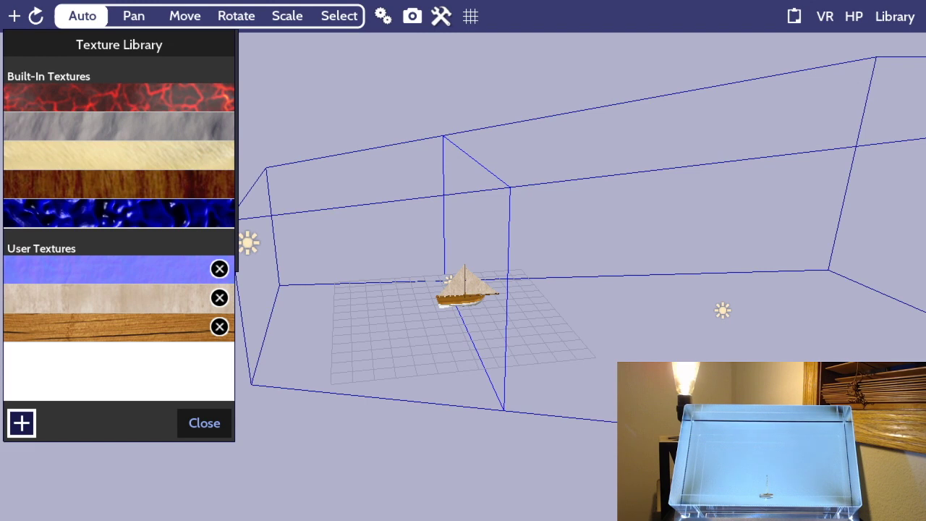
left_click(135, 358)
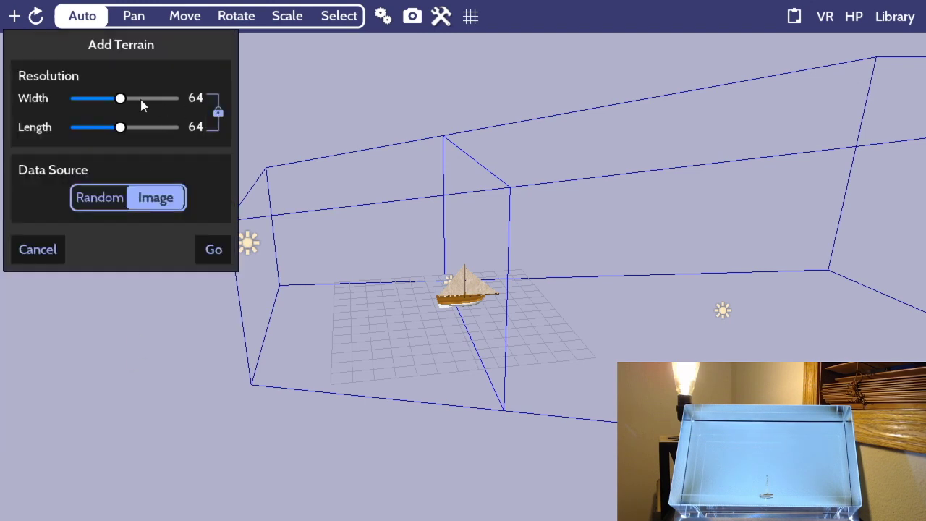
left_click_drag(120, 99, 201, 109)
left_click(219, 249)
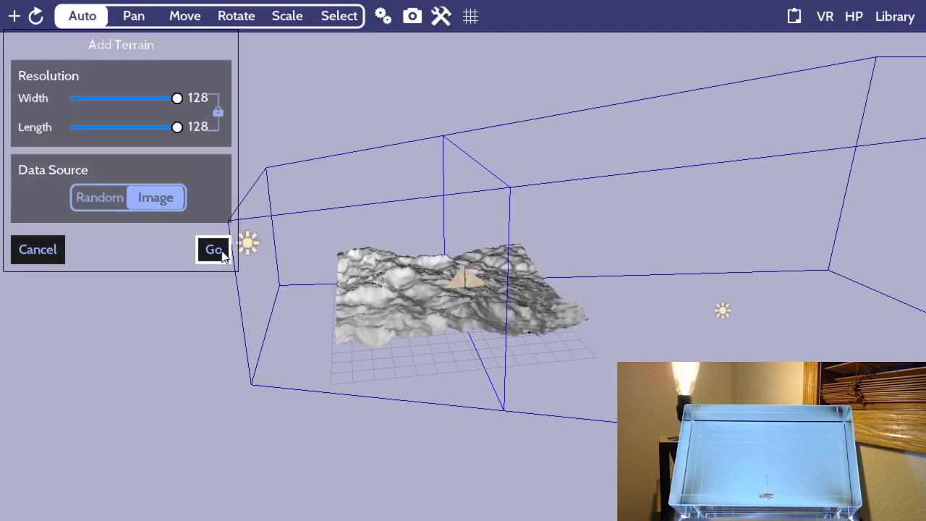
Step: Flatten the new terrain by scaling down its height only
left_click(414, 331)
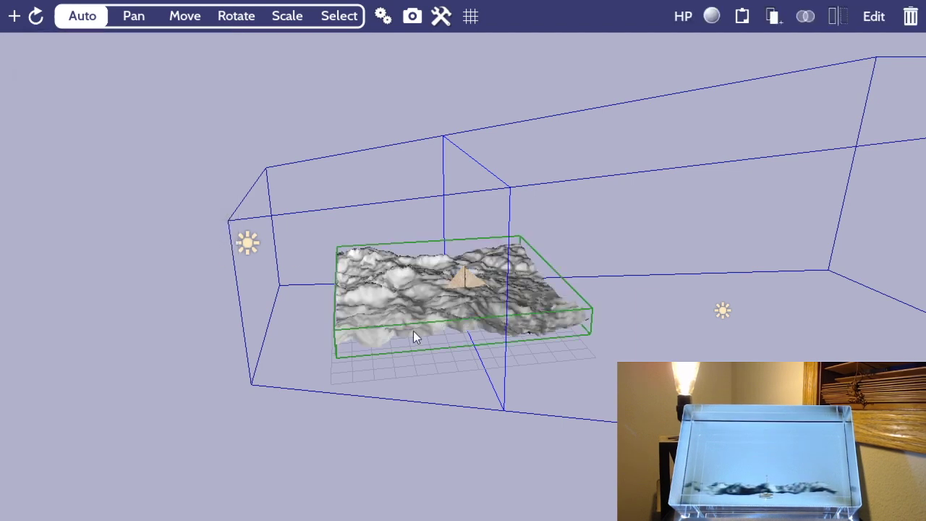
key("c")
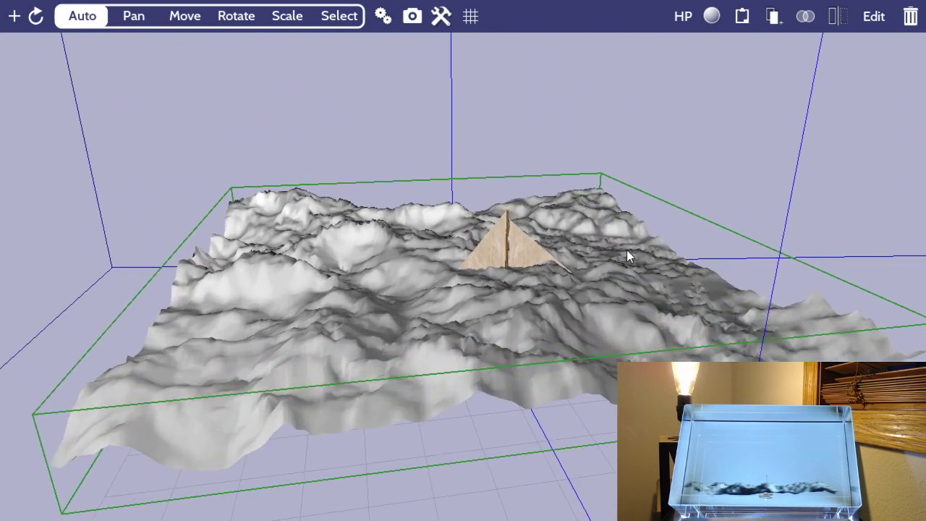
left_click(707, 186)
left_click_drag(706, 190, 629, 270)
left_click(629, 270)
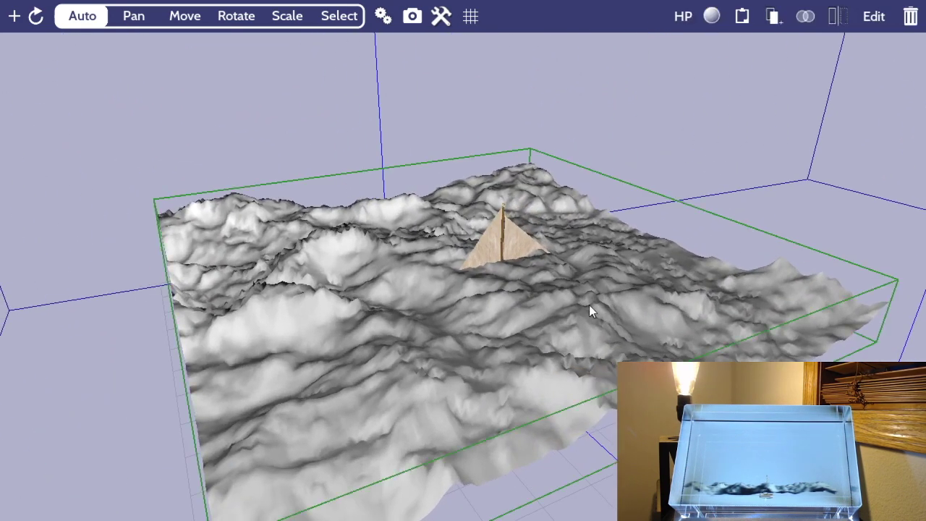
left_click(711, 16)
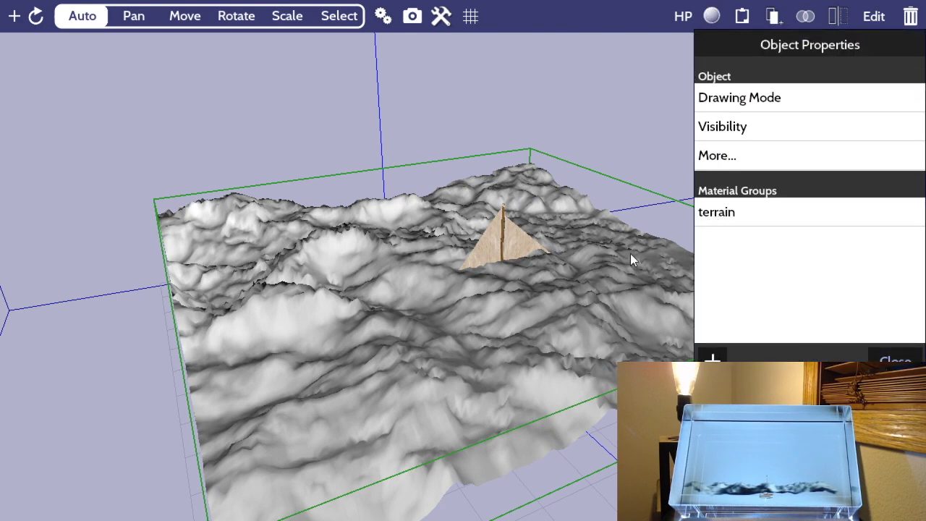
left_click(609, 274)
key("s")
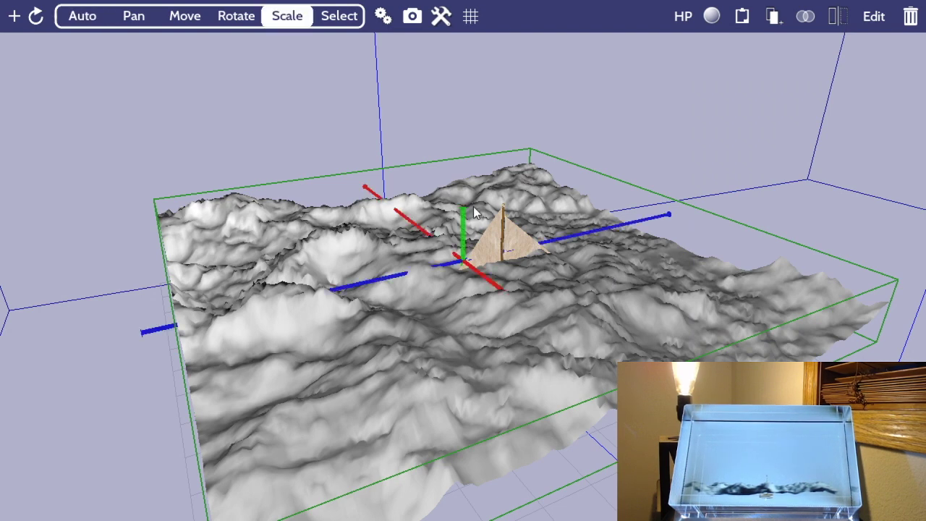
left_click_drag(458, 217, 467, 252)
Step: Smooth the whole terrain mesh with all of its vertices selected in mesh editing, and return to the scene
key("Tab")
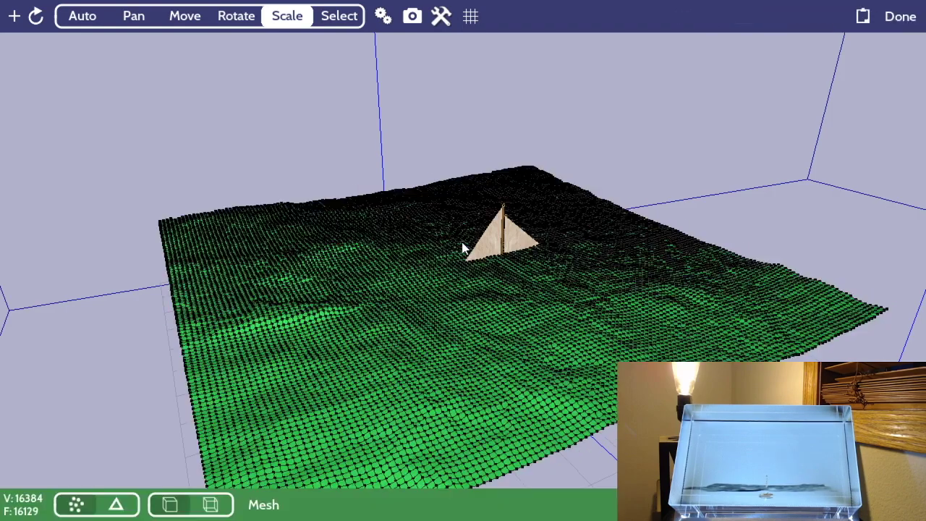
key("a")
left_click(348, 510)
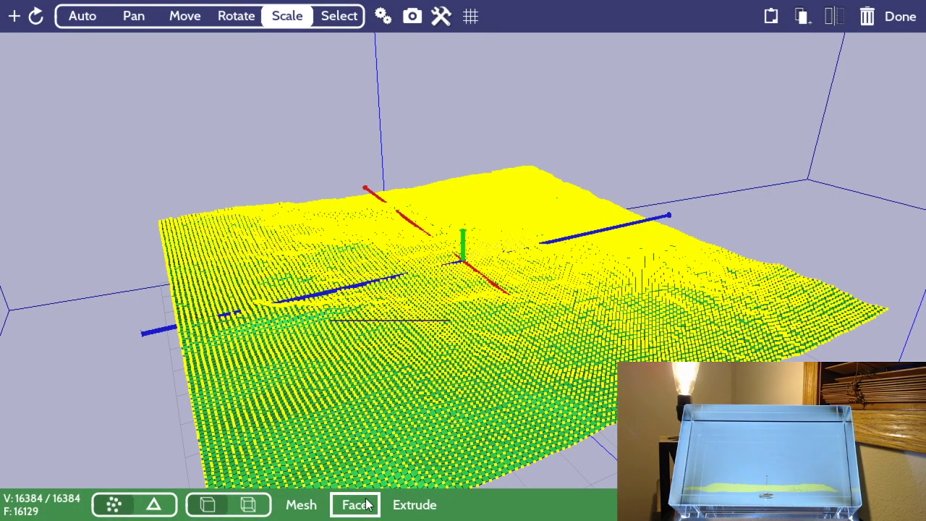
left_click(383, 403)
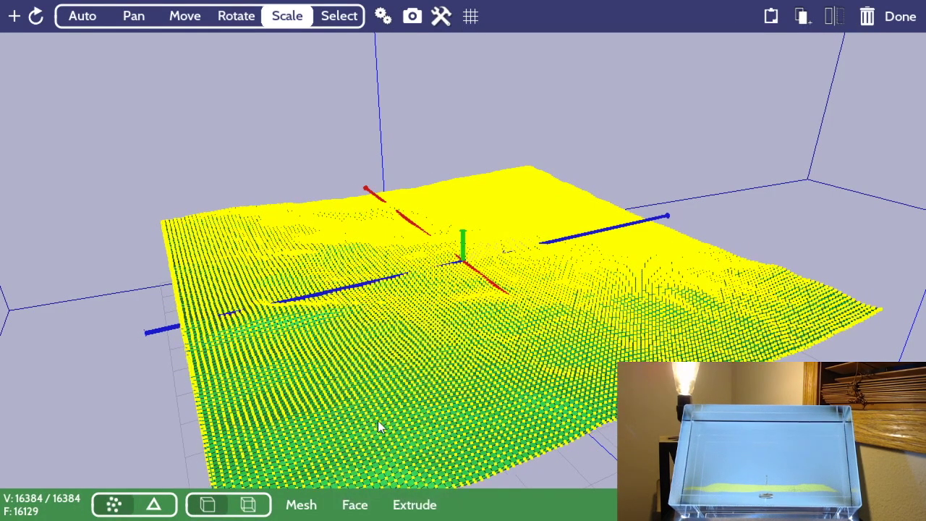
key("Escape")
left_click_drag(396, 412, 396, 428)
key("Tab")
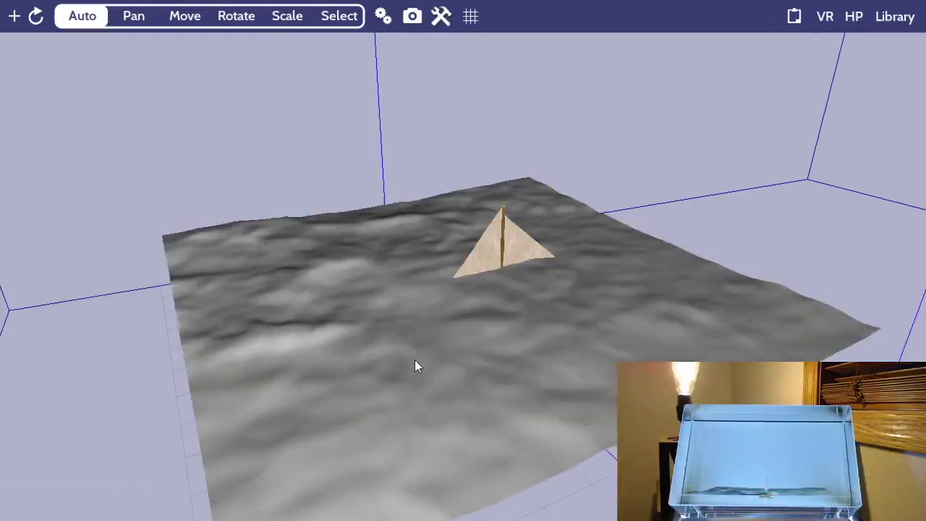
Step: Scale the smoothed terrain up along its vertical axis to make the waves taller
scroll(415, 360, "up", 3)
left_click(418, 354)
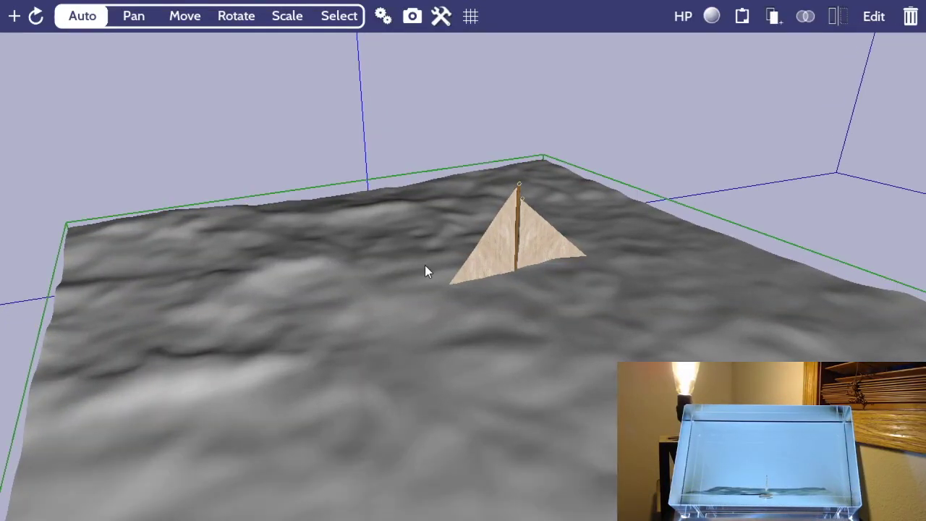
scroll(426, 270, "down", 2)
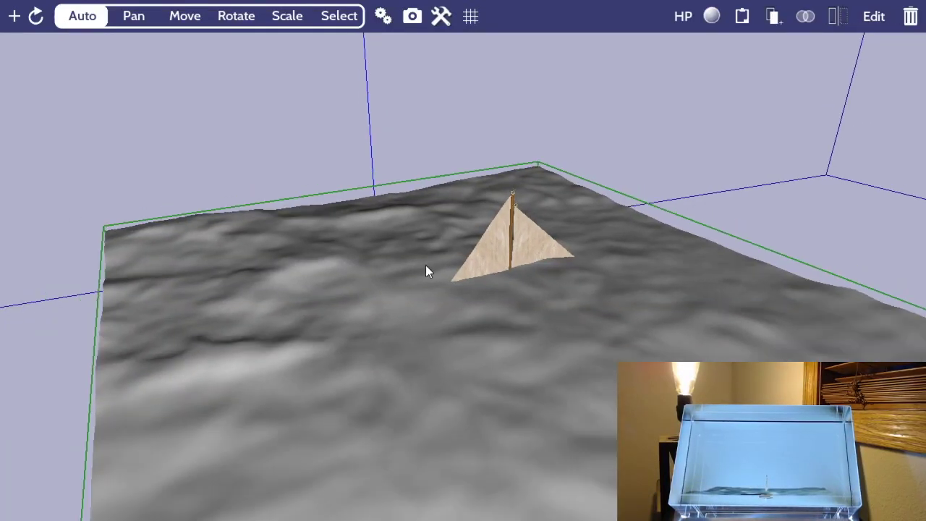
key("s")
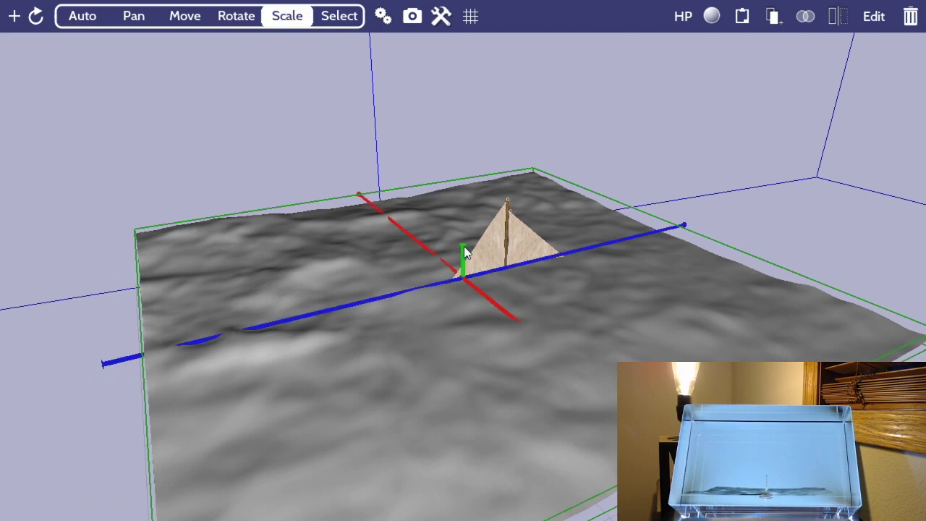
left_click_drag(465, 246, 464, 220)
key("a")
key("Tab")
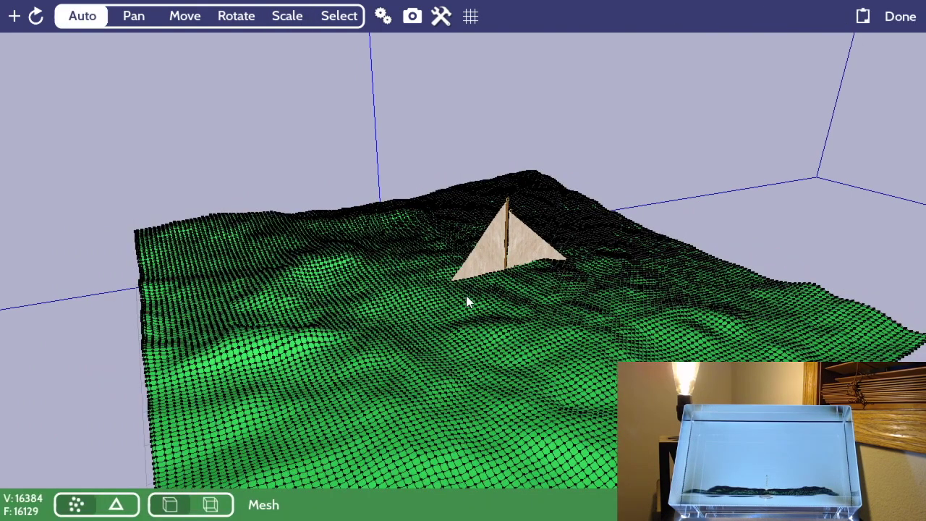
key("Tab")
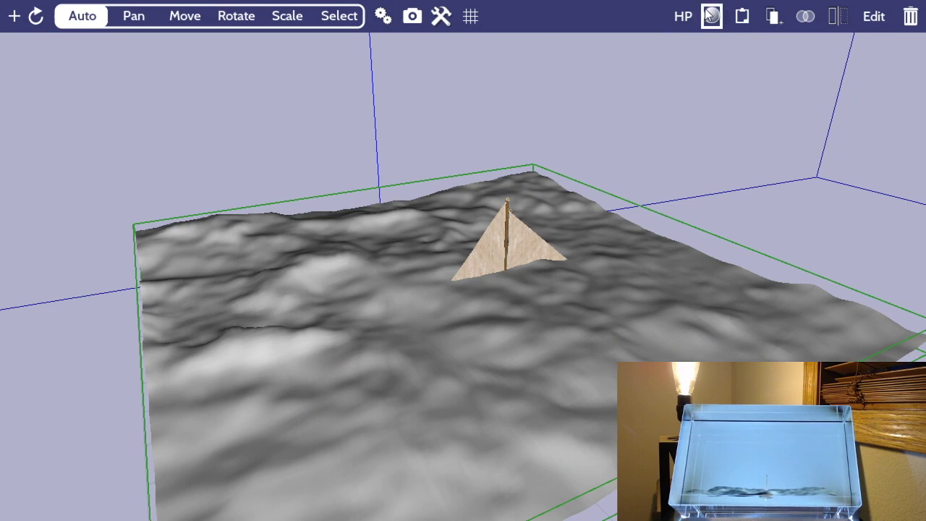
Step: Assign the Reflective Environment Mapping shader to the terrain's material
left_click(711, 16)
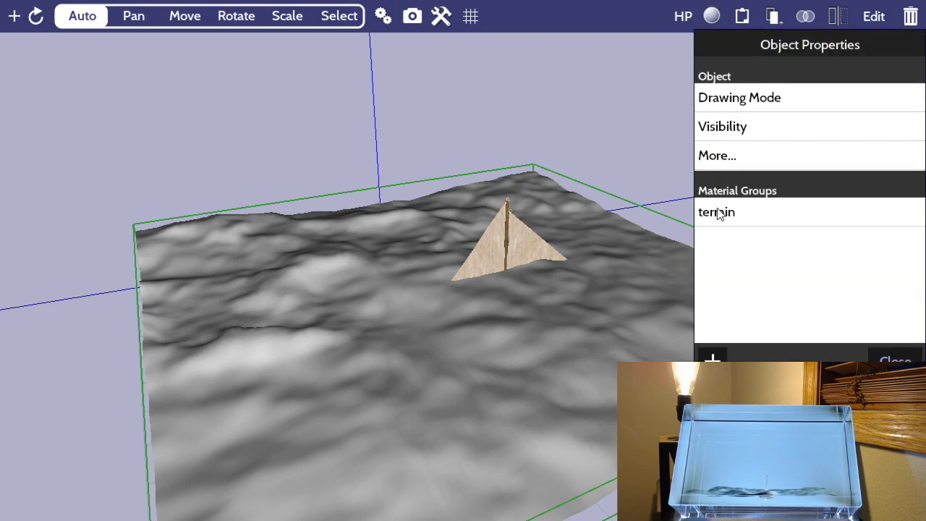
left_click(718, 213)
left_click(855, 355)
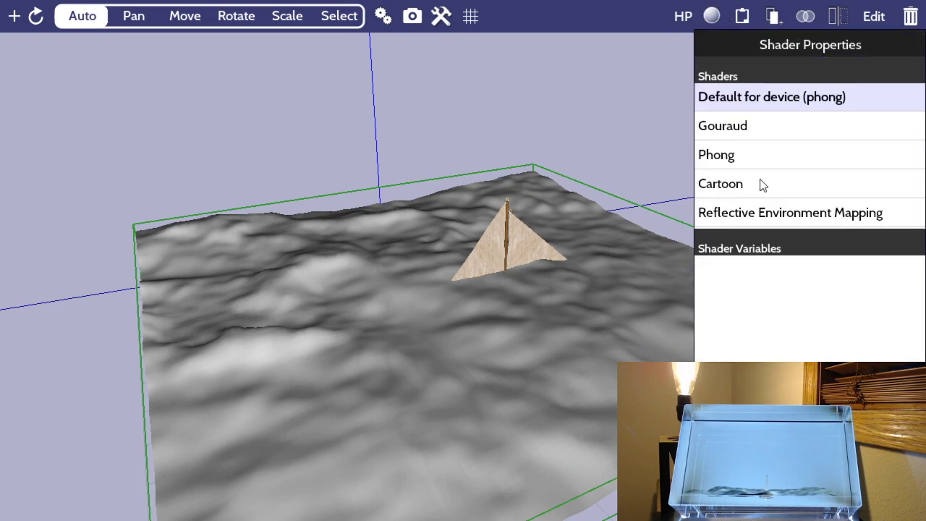
left_click(755, 218)
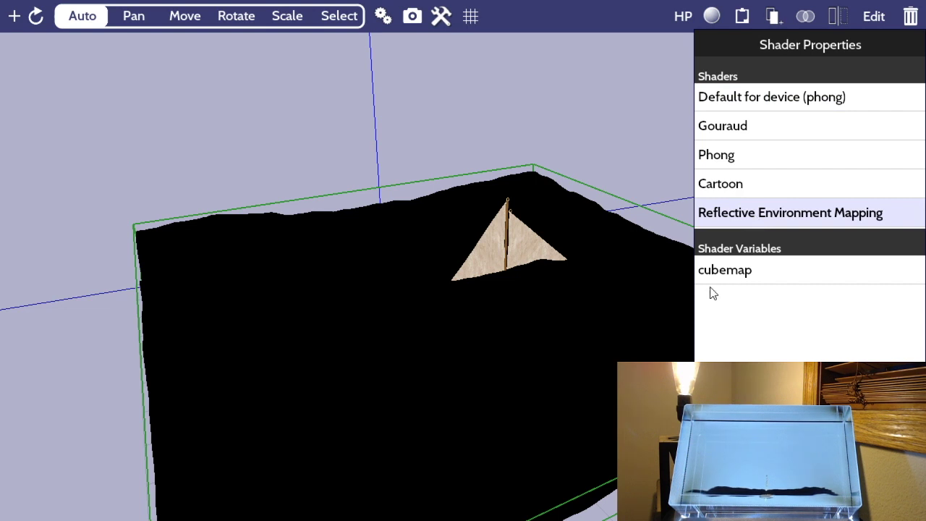
Step: Set the shader's cubemap variable to the stock sea-and-sky cube map, and finish editing the terrain's material
left_click(741, 273)
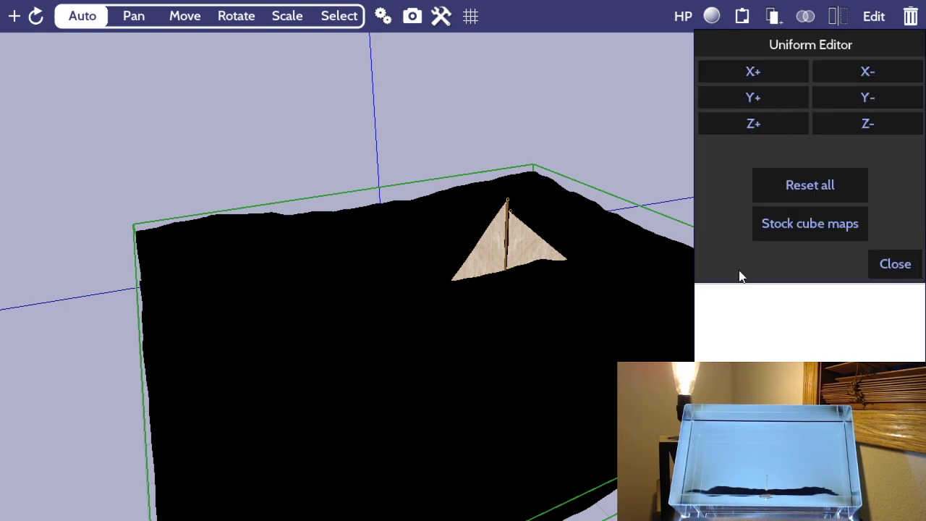
left_click(792, 229)
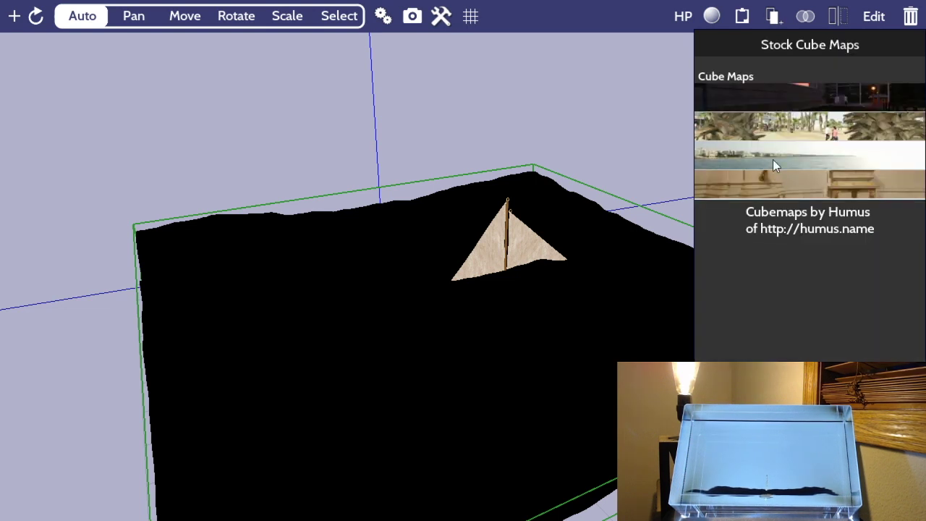
left_click(793, 160)
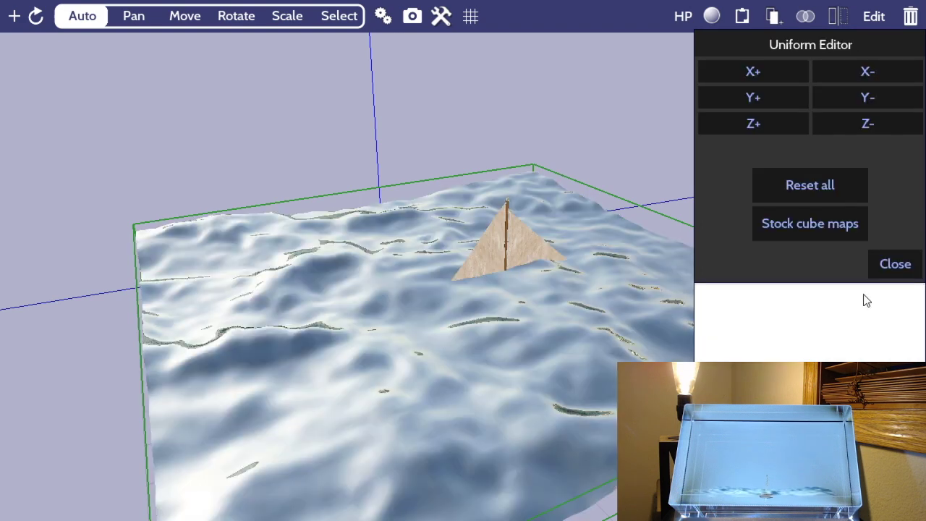
left_click(887, 267)
left_click(887, 499)
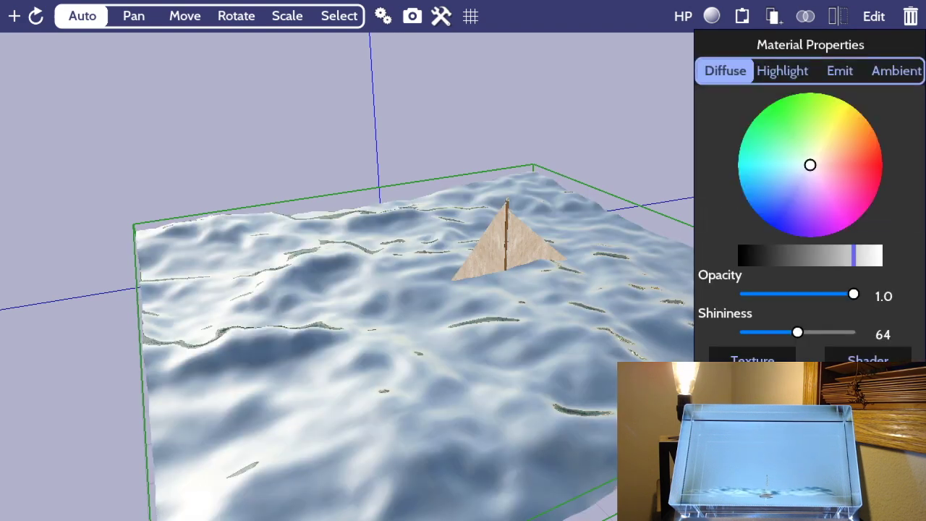
left_click(887, 405)
left_click(893, 360)
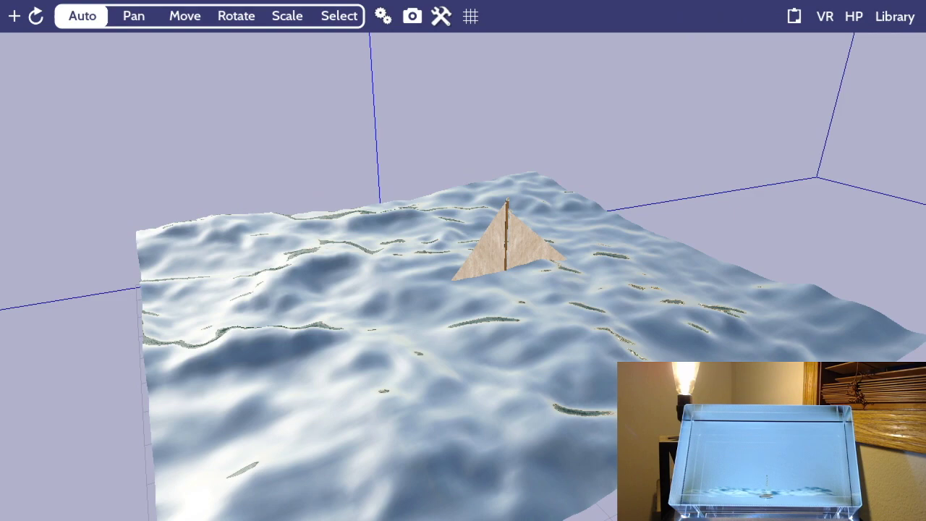
Step: Adjust the HoloPlay viewing angle so the display looks down on the sailboat and water from an oblique angle
left_click_drag(637, 449, 650, 229)
left_click(560, 299)
left_click(669, 123)
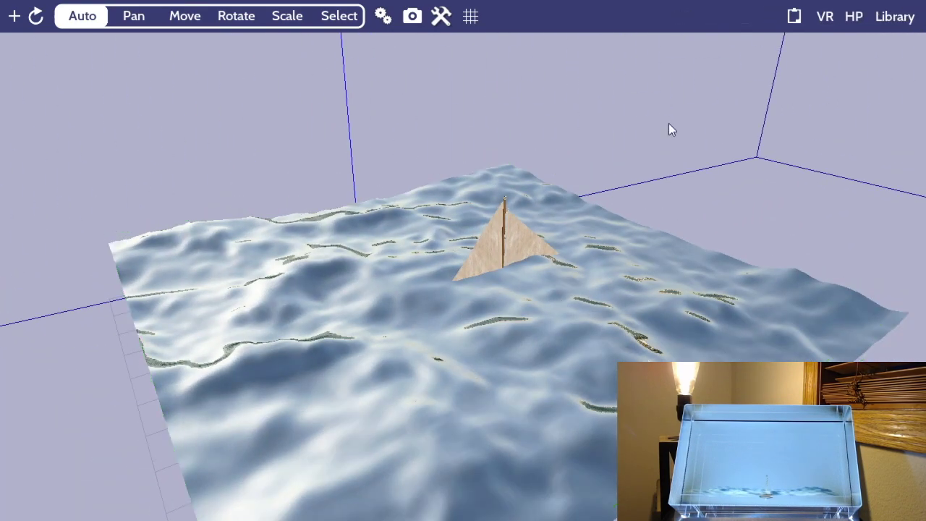
left_click(854, 16)
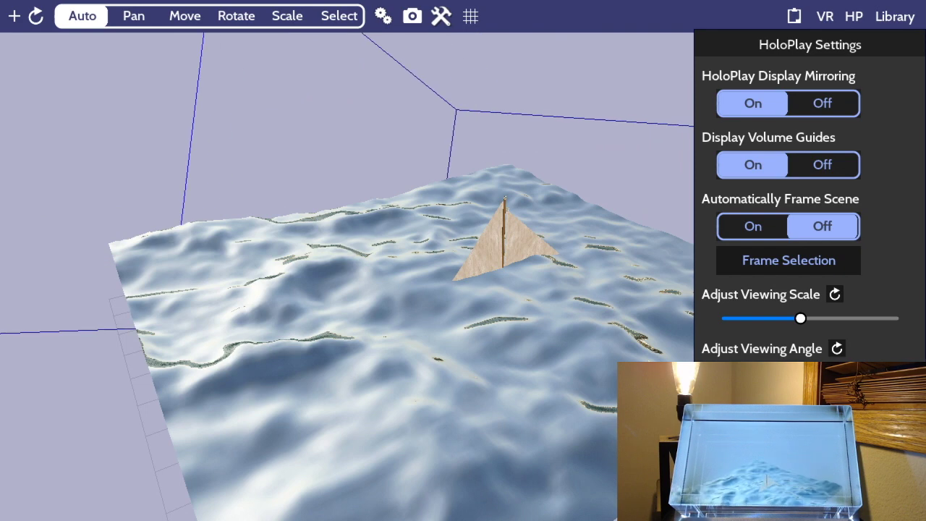
Step: Enlarge the water terrain uniformly and lower it until the sailboat's hull rests on the waves
left_click(572, 237)
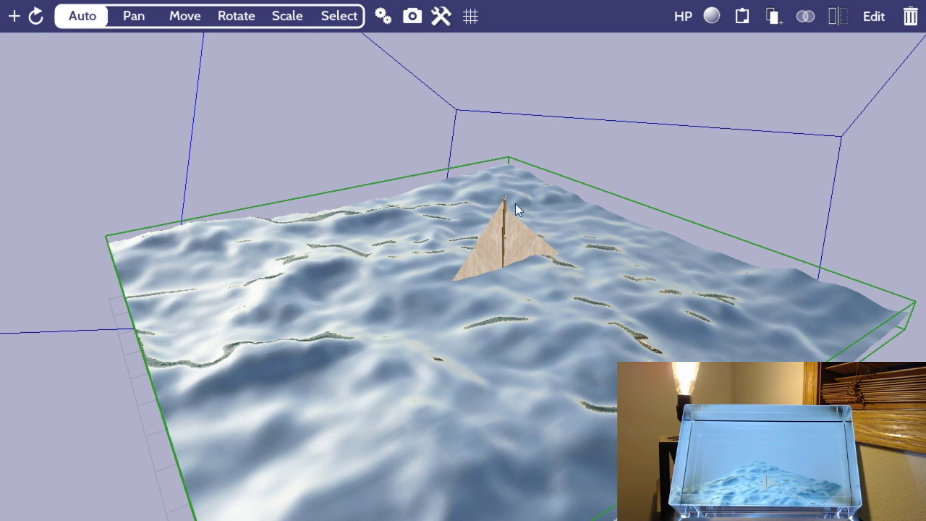
key("s")
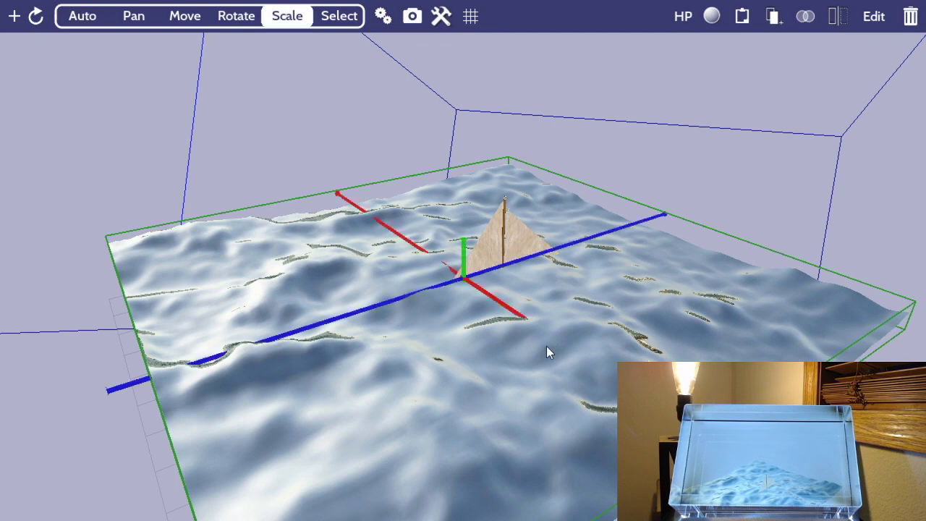
left_click_drag(545, 333, 696, 304)
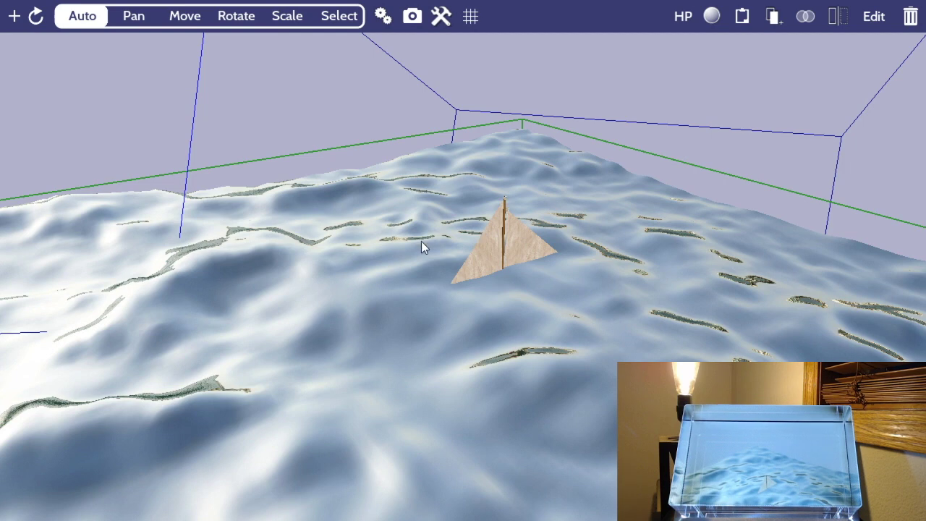
key("m")
left_click_drag(464, 243, 461, 293)
key("s")
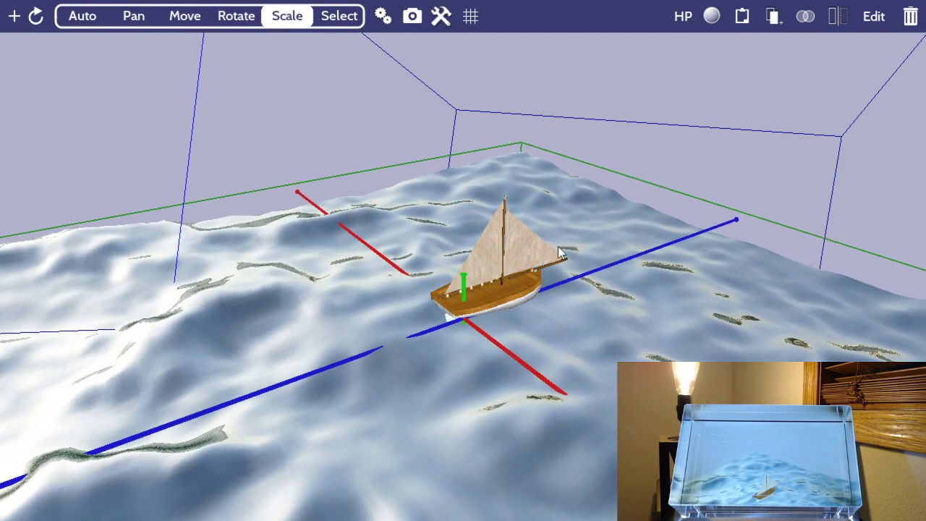
left_click(644, 137)
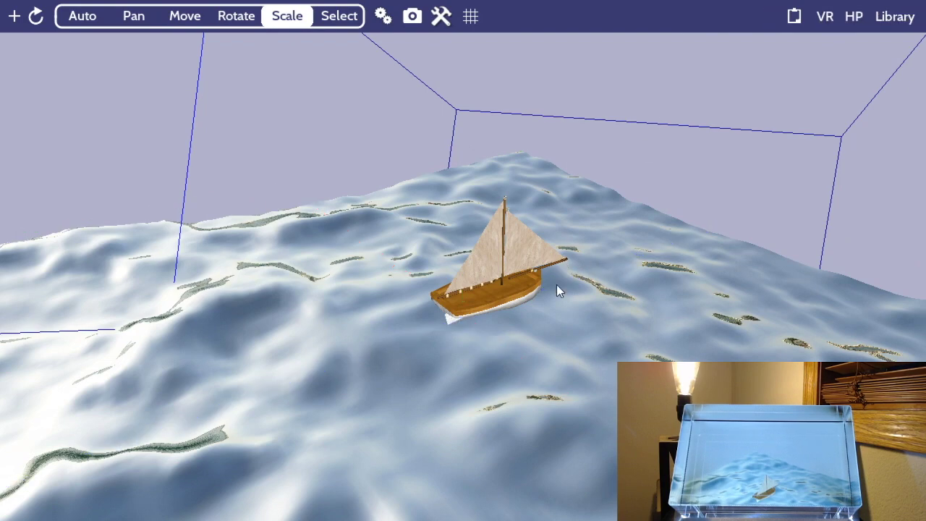
Step: Lower the sailboat vertically until its keel is submerged and the hull sits in the waves
key("a")
left_click_drag(558, 250, 538, 280)
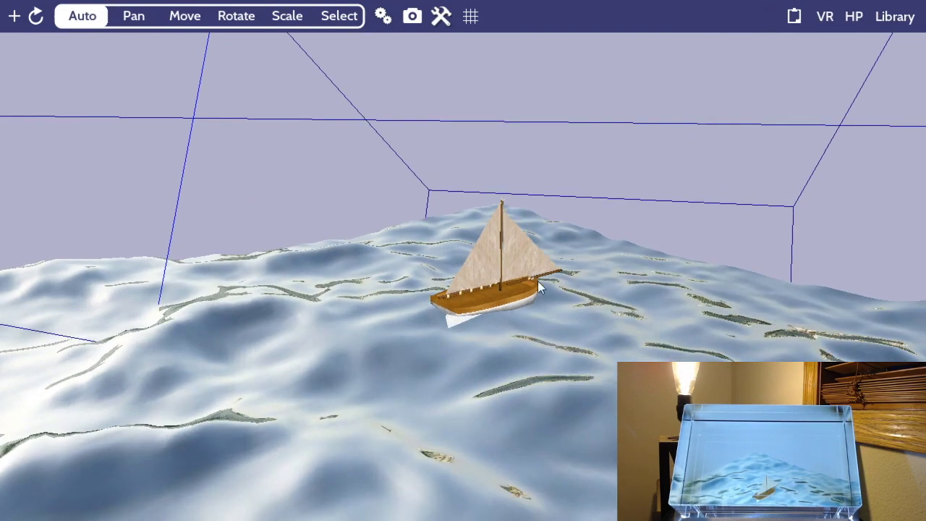
scroll(557, 223, "up", 5)
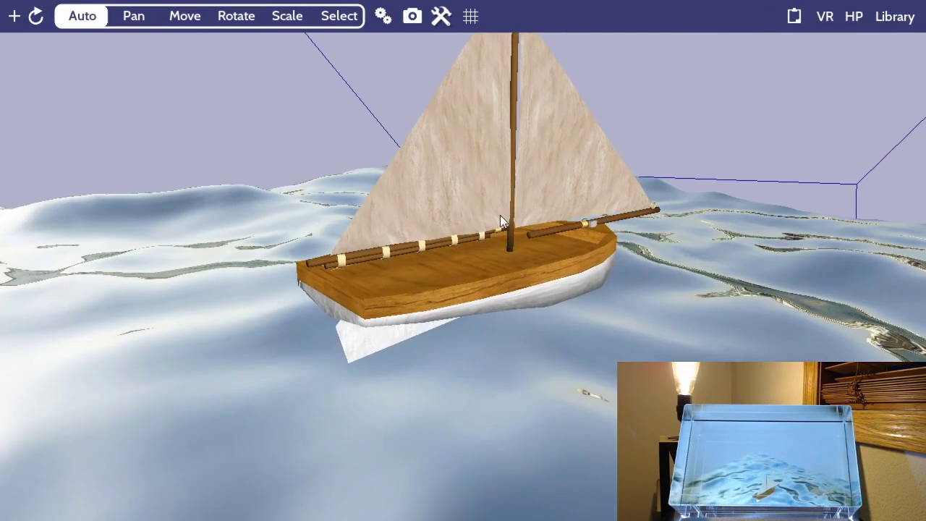
left_click(500, 215)
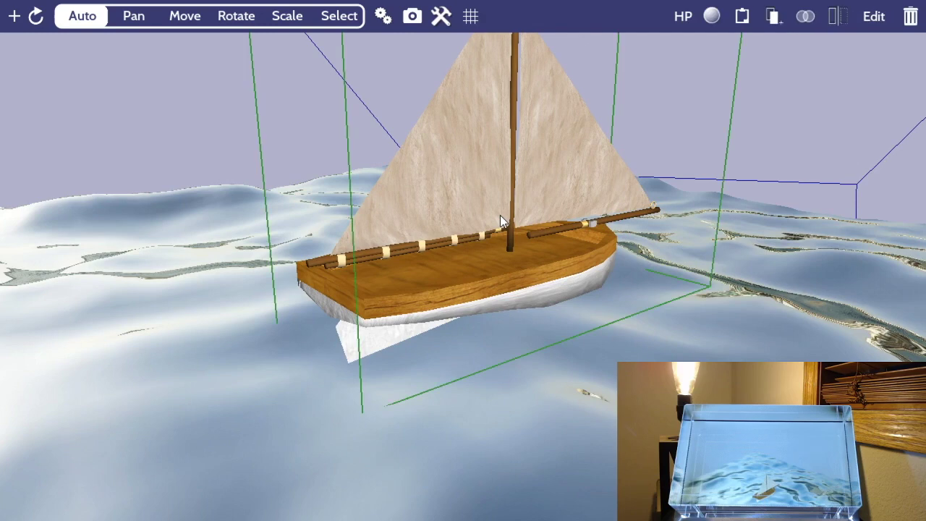
key("m")
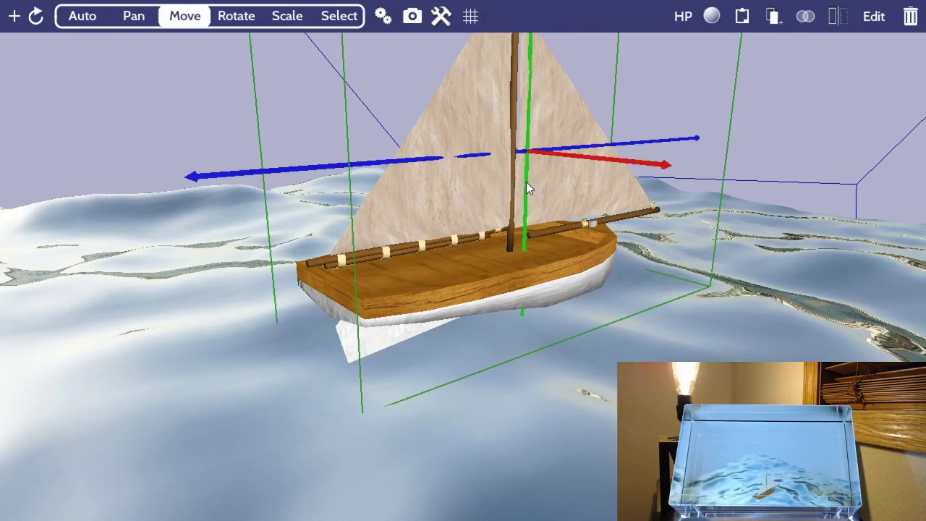
left_click_drag(526, 182, 522, 231)
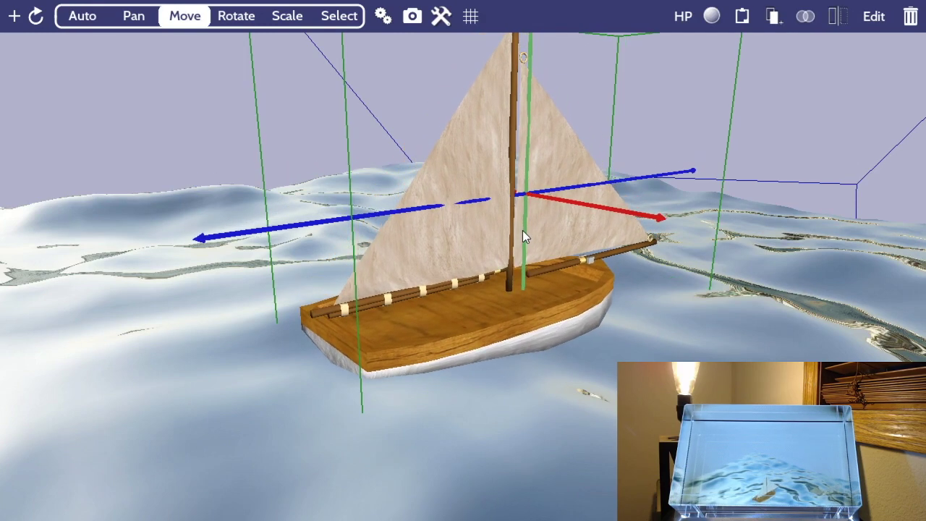
key("a")
Step: Rotate the sailboat slightly about its vertical axis and deselect it
key("r")
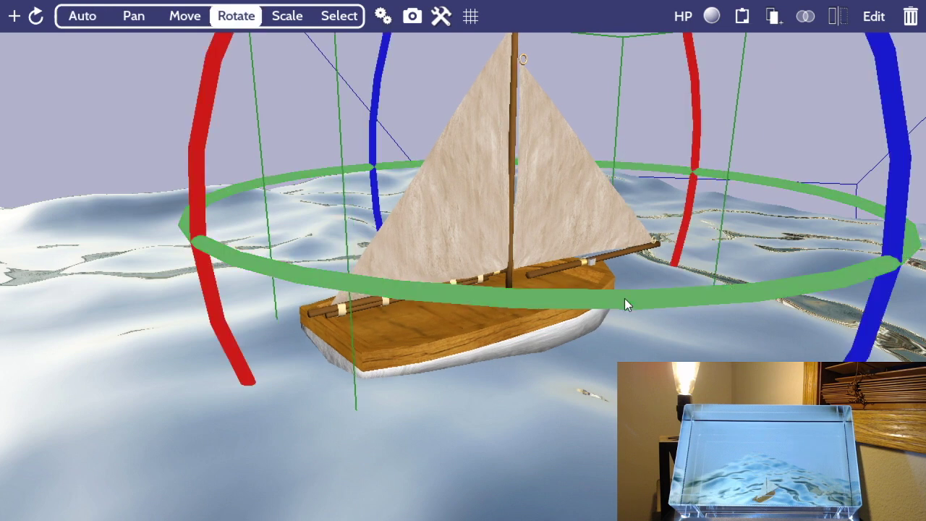
mouse_move(625, 298)
left_mouse_down()
mouse_move(599, 307)
mouse_move(626, 305)
left_mouse_up()
key("a")
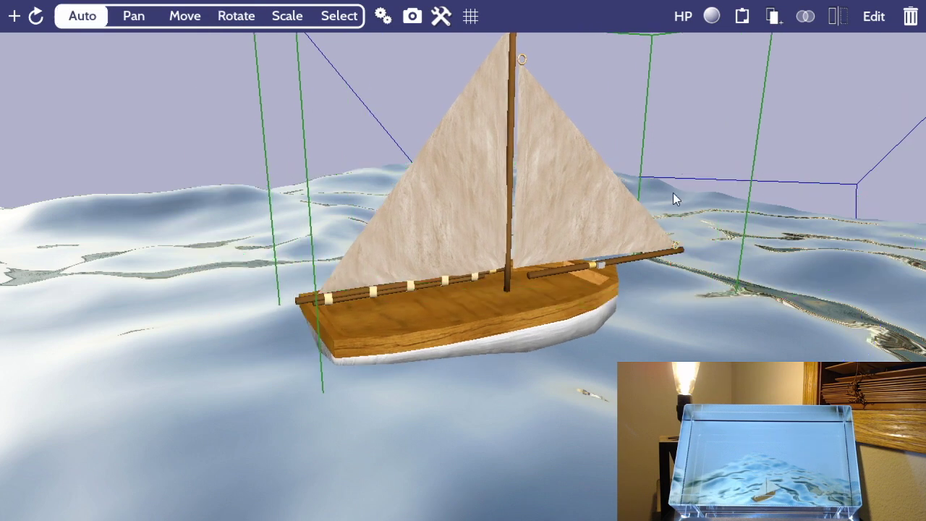
left_click(765, 113)
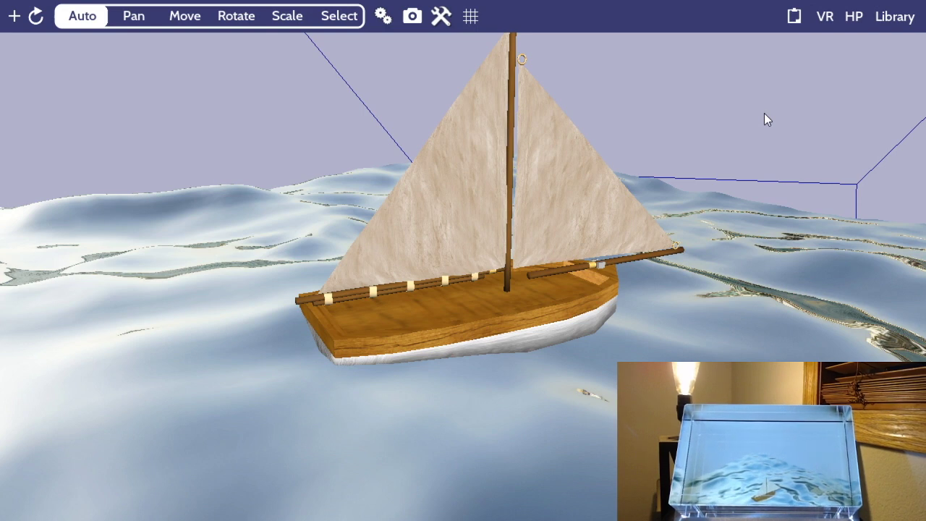
Step: Duplicate the sailboat, move the copy well off to one side along the red axis, and raise it slightly above the waves
scroll(682, 148, "down", 5)
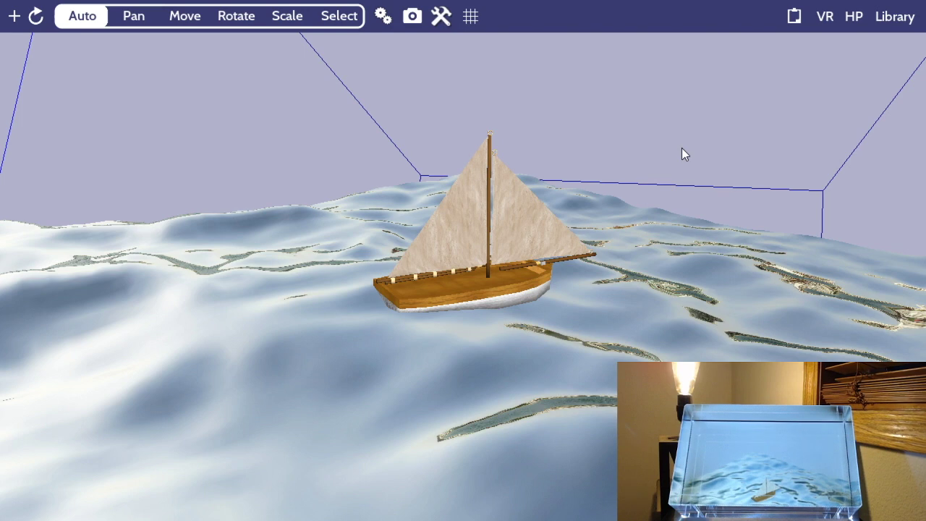
left_click_drag(682, 148, 713, 128)
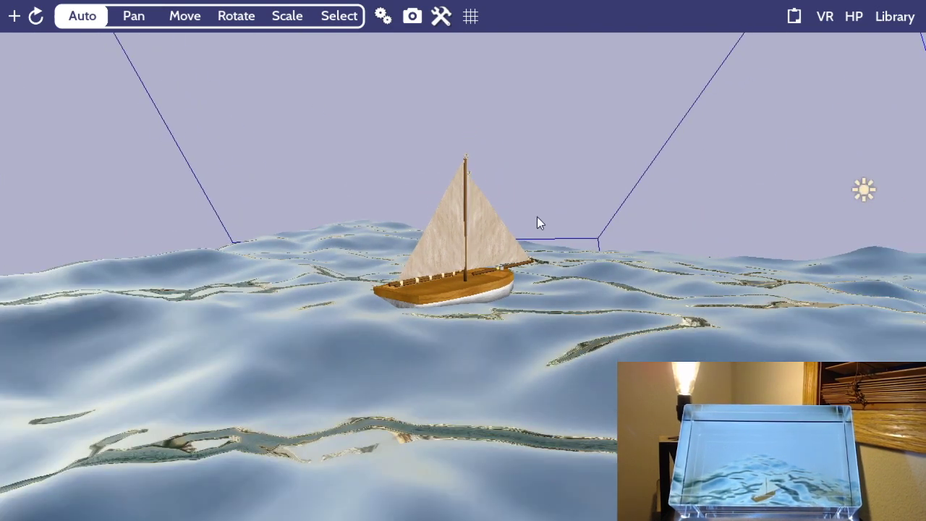
left_click(470, 235)
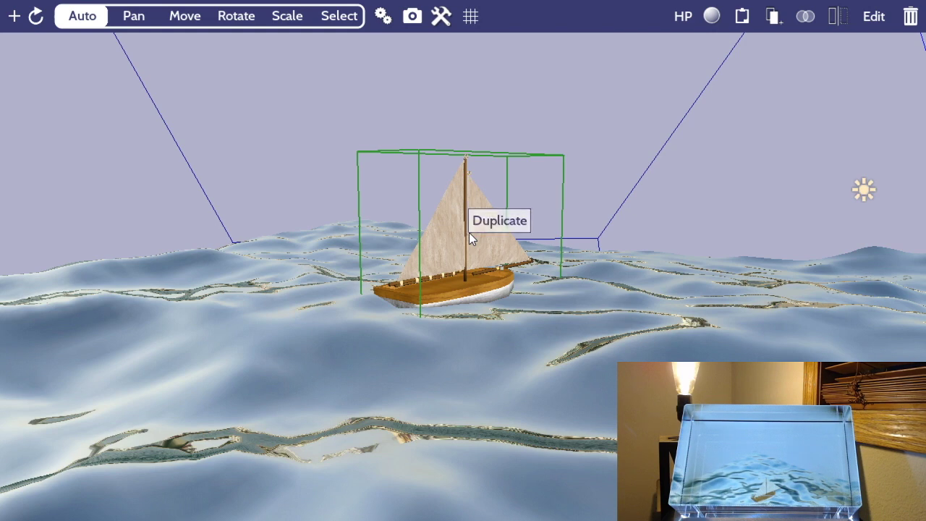
left_click(500, 221)
left_click_drag(512, 232, 915, 229)
scroll(811, 242, "down", 2)
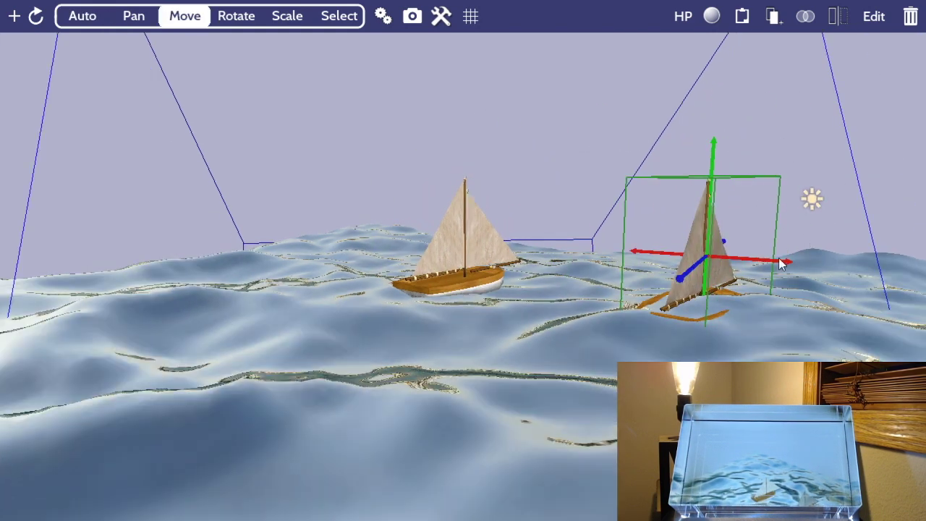
left_click_drag(710, 155, 716, 145)
Step: Scale the duplicate sailboat down uniformly to less than half its size and lower it onto the water
key("s")
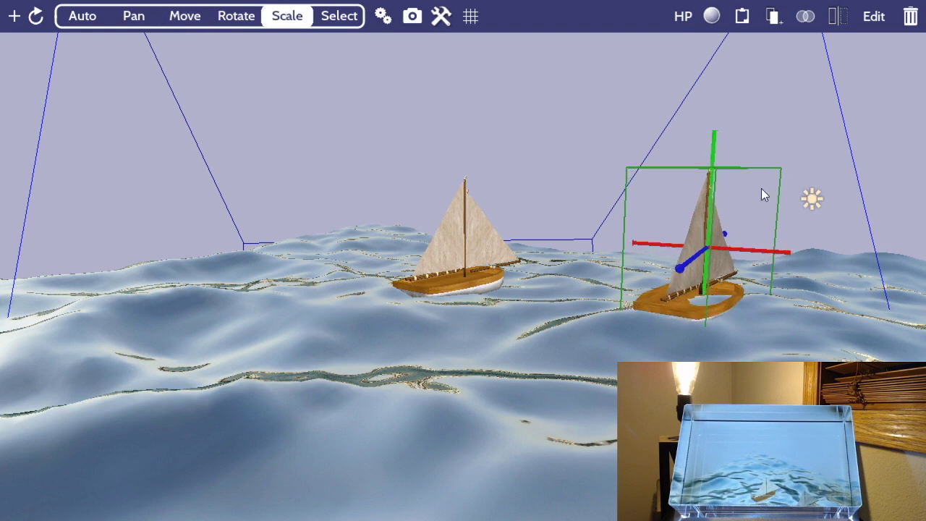
left_click_drag(762, 188, 715, 241)
key("m")
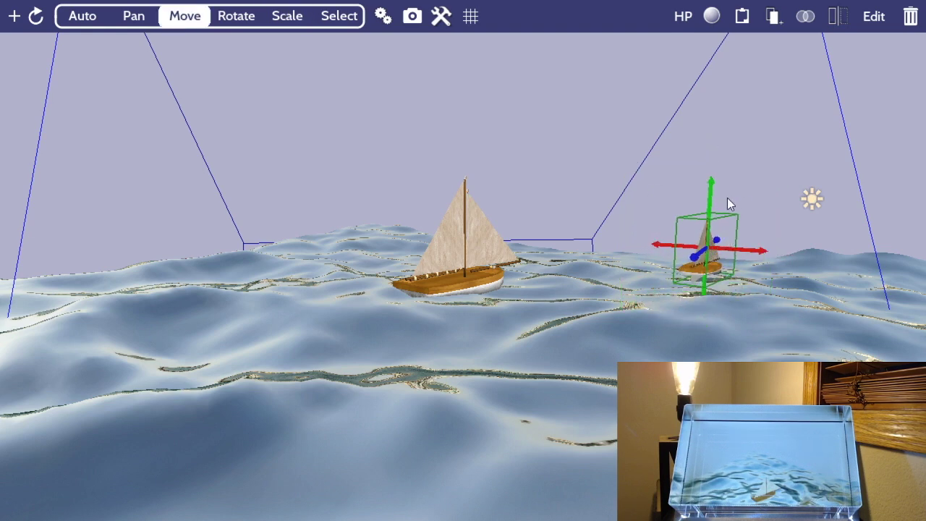
left_click_drag(715, 193, 712, 223)
Step: Rotate the smaller sailboat about its vertical axis to a different heading and tilt it so it heels on the waves
key("f")
scroll(711, 217, "up", 8)
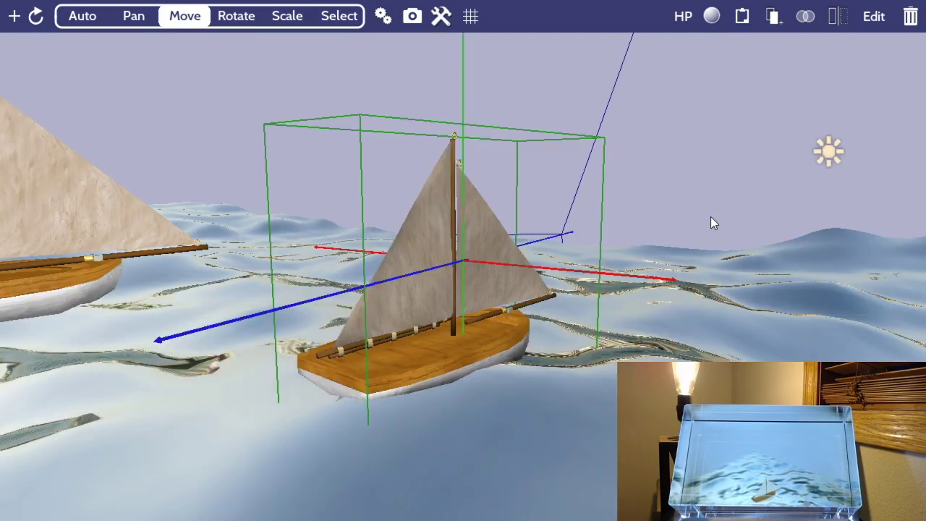
key("r")
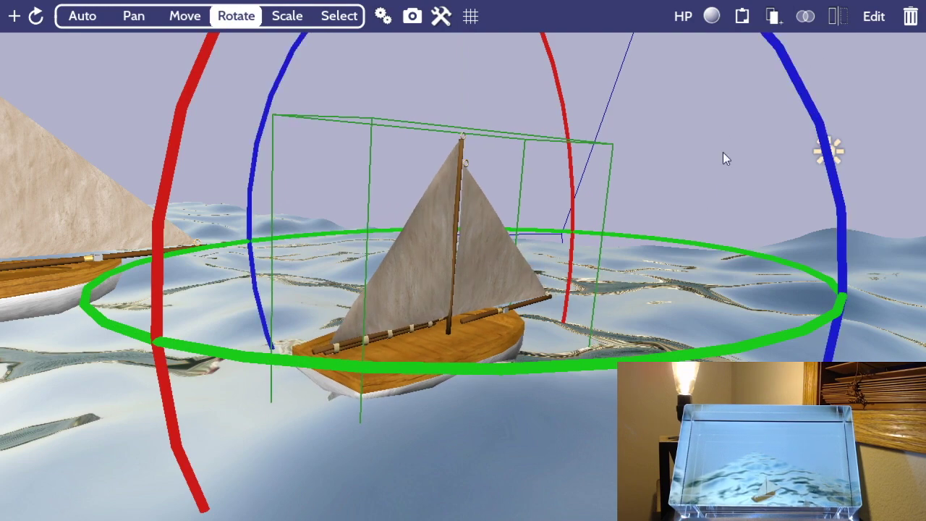
left_click_drag(236, 360, 516, 336)
left_click_drag(161, 190, 201, 162)
key("Escape")
key("r")
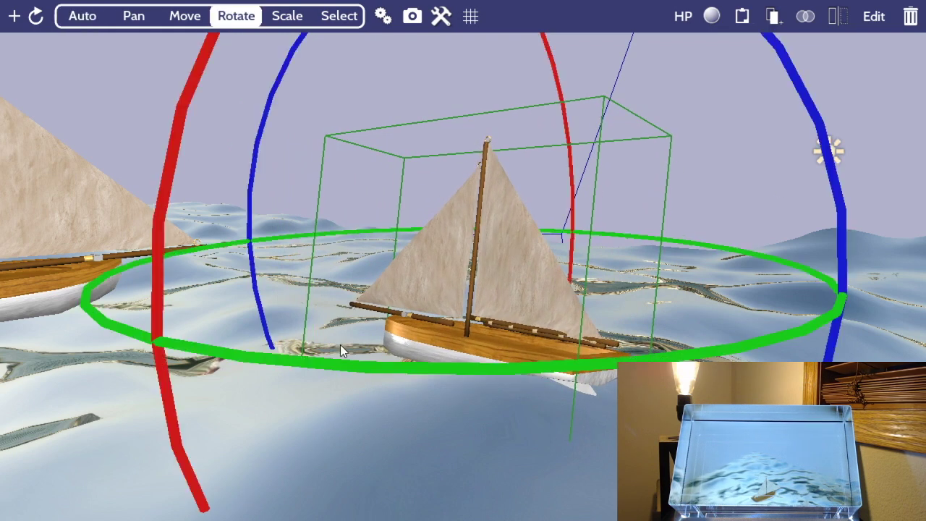
left_click_drag(343, 363, 356, 365)
key("Escape")
Step: Lower the tilted smaller sailboat slightly until its hull sits in the water, and deselect it
left_click_drag(661, 147, 562, 127)
key("m")
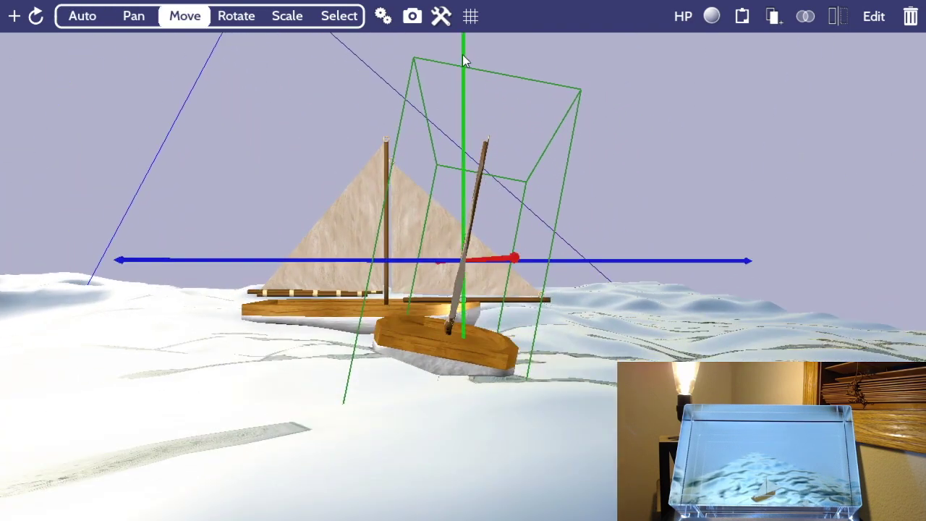
left_click_drag(464, 61, 463, 75)
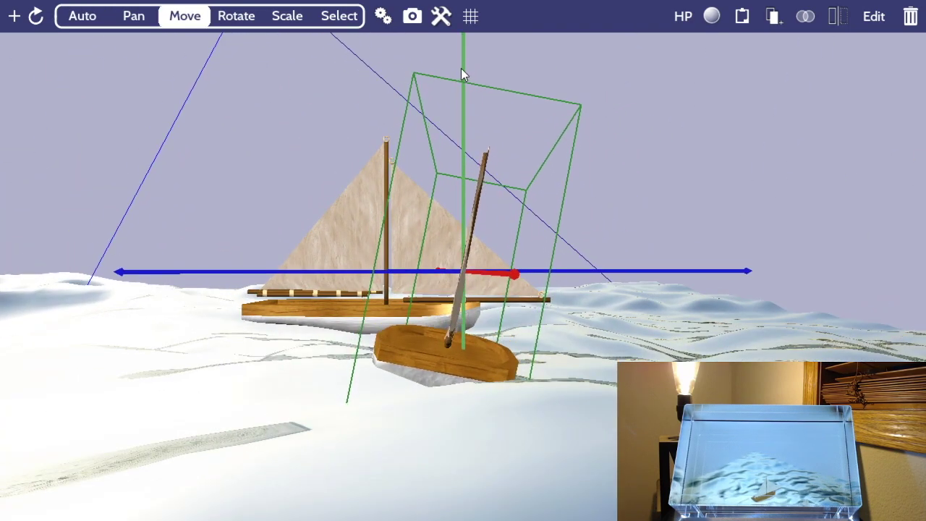
left_click(607, 258)
Step: Frame the smaller sailboat in the HoloPlay display, reduce the viewing scale slightly, and deselect it
left_click_drag(623, 259, 671, 272)
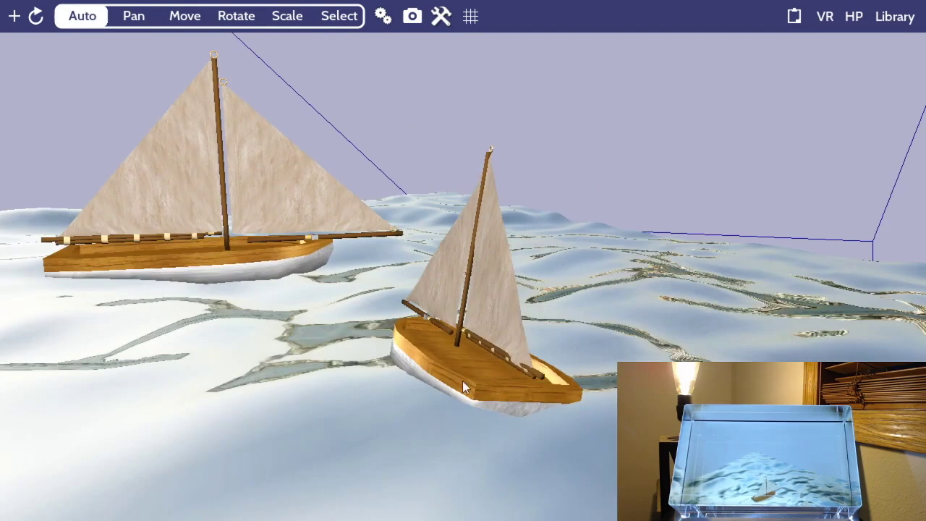
left_click(496, 320)
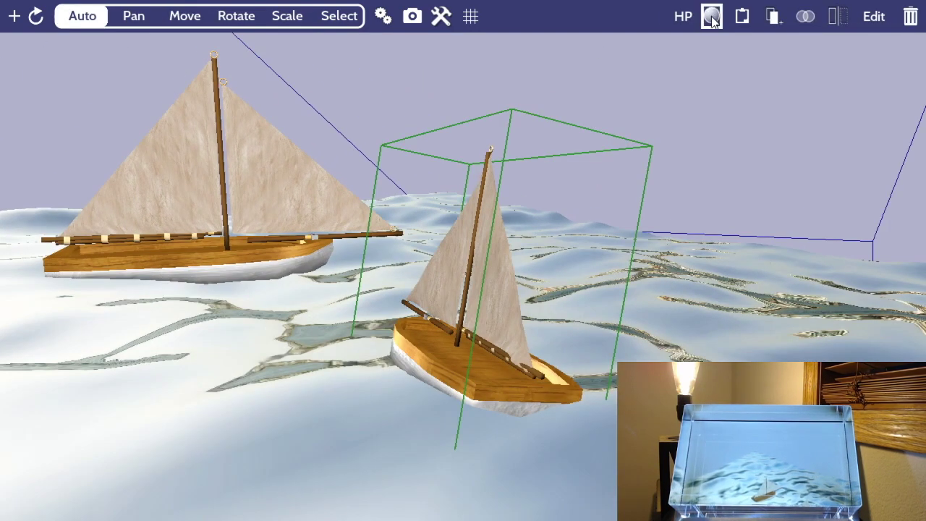
left_click(683, 16)
left_click(761, 267)
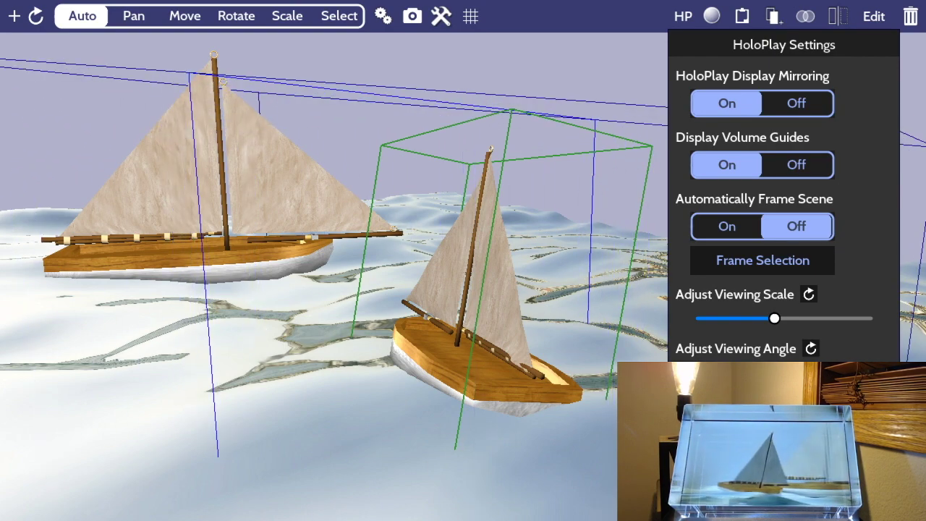
left_click_drag(768, 327, 748, 323)
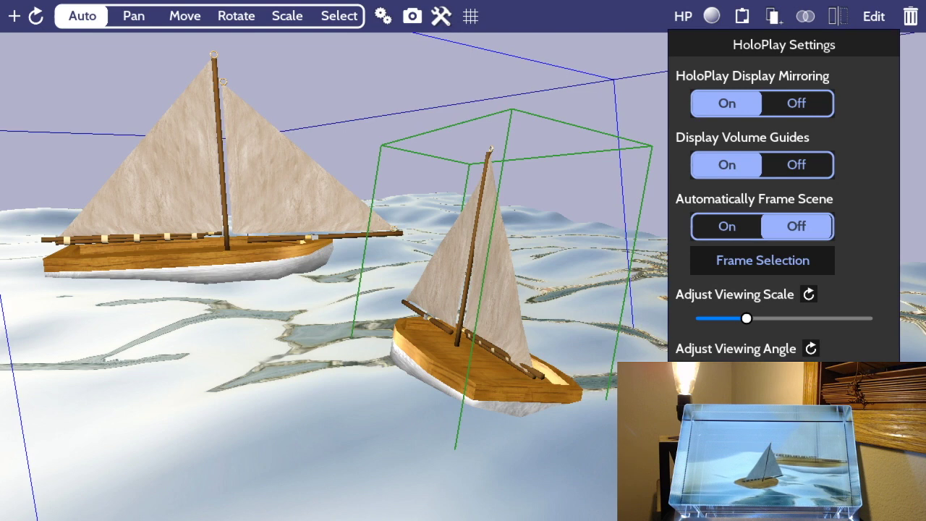
left_click(574, 134)
left_click(575, 134)
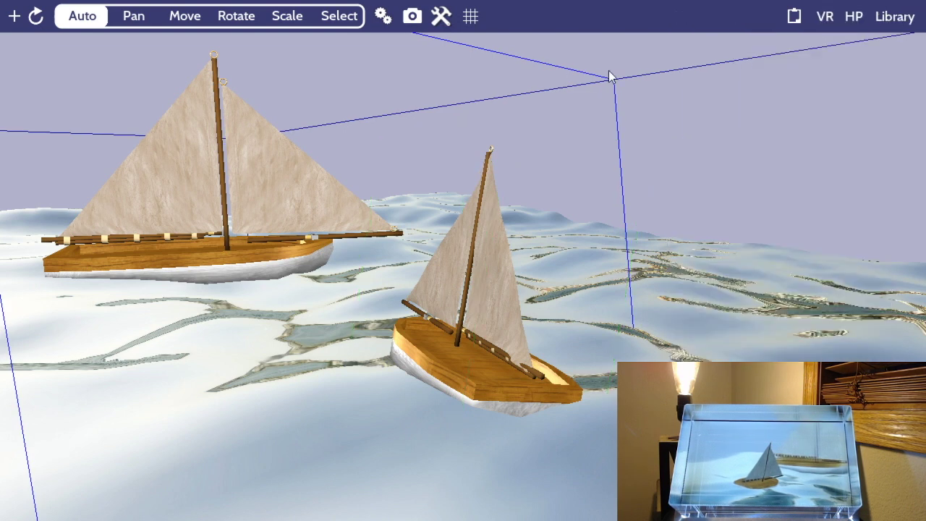
Step: Open the LK Hello document and copy the small cardboard-box character standing apart from the text and sphere
left_click(892, 16)
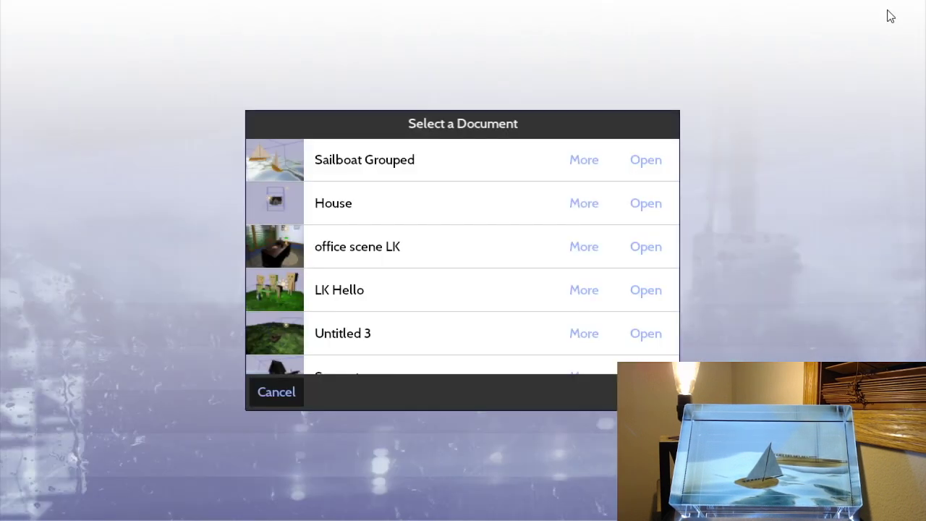
left_click(345, 298)
left_click(520, 249)
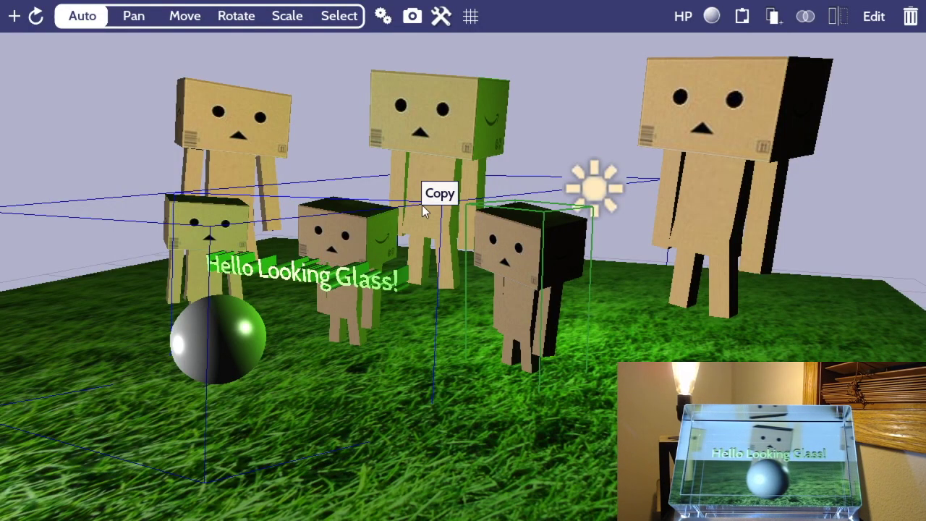
left_click(882, 39)
Step: Reopen the Sailboat Grouped document and paste the copied cardboard-box character into the scene
left_click(896, 15)
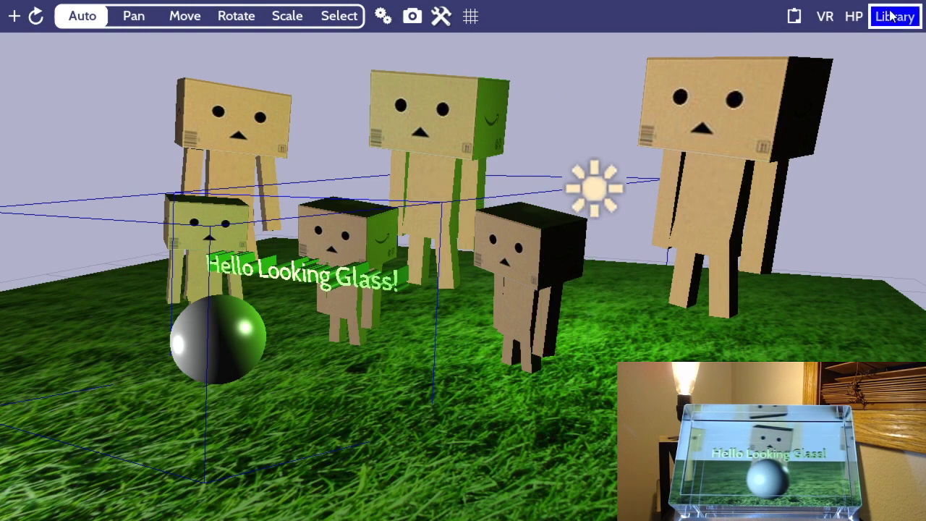
left_click(355, 171)
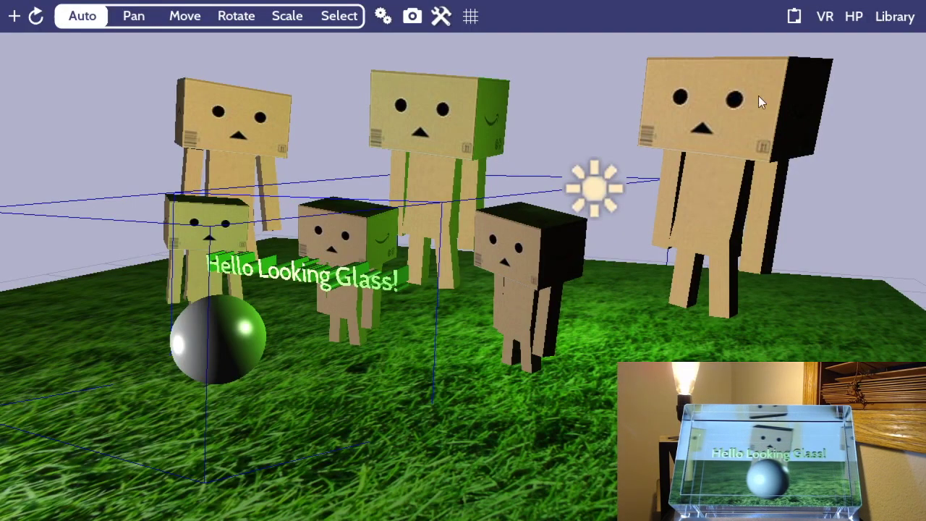
left_click(896, 20)
left_click(401, 209)
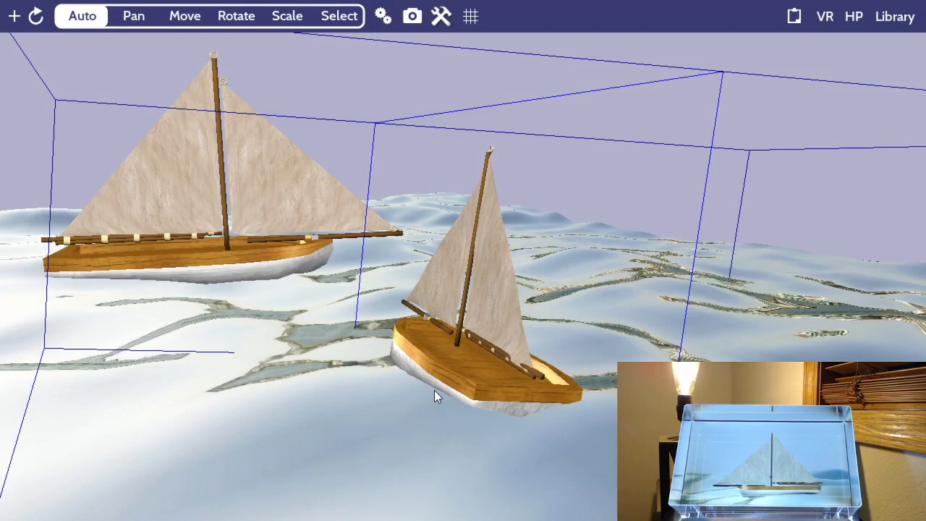
scroll(435, 390, "down", 5)
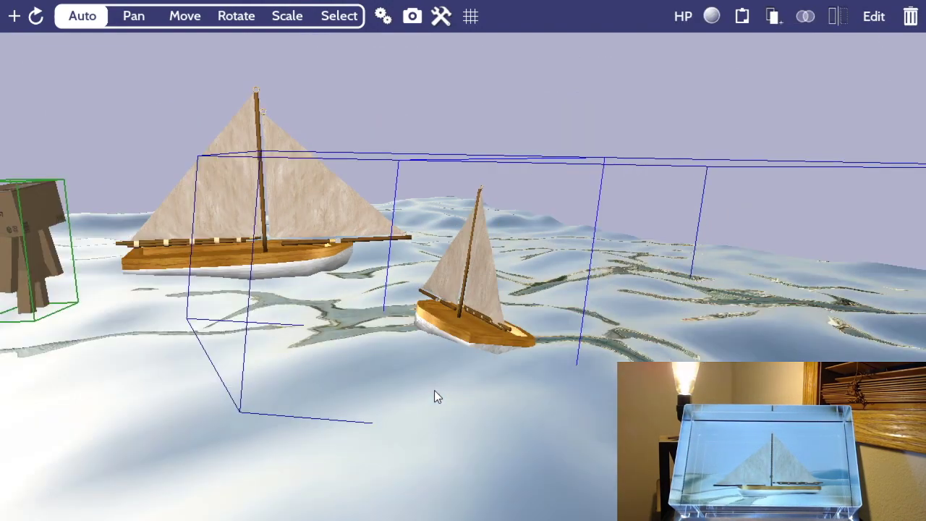
Step: Move the pasted cardboard-box character from beside the large sailboat to the smaller sailboat
left_click(211, 191)
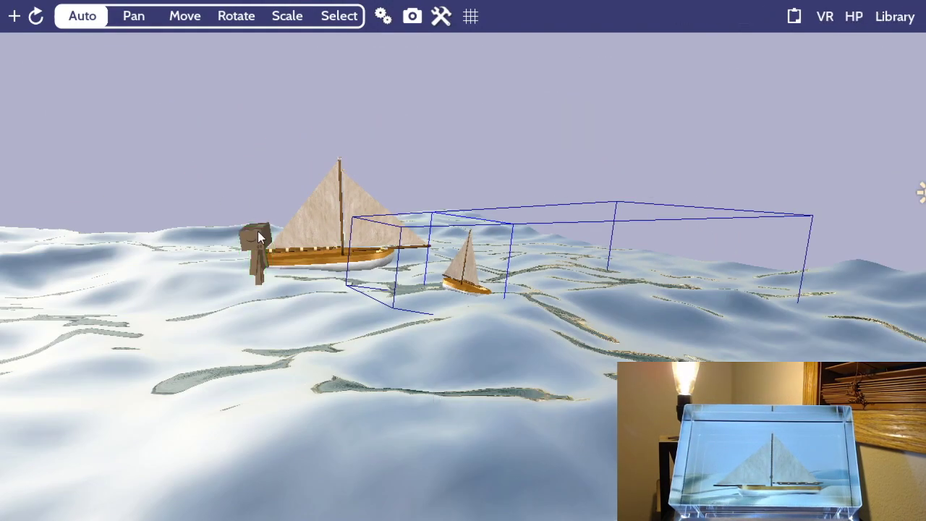
left_click(256, 236)
left_click_drag(257, 236, 474, 229)
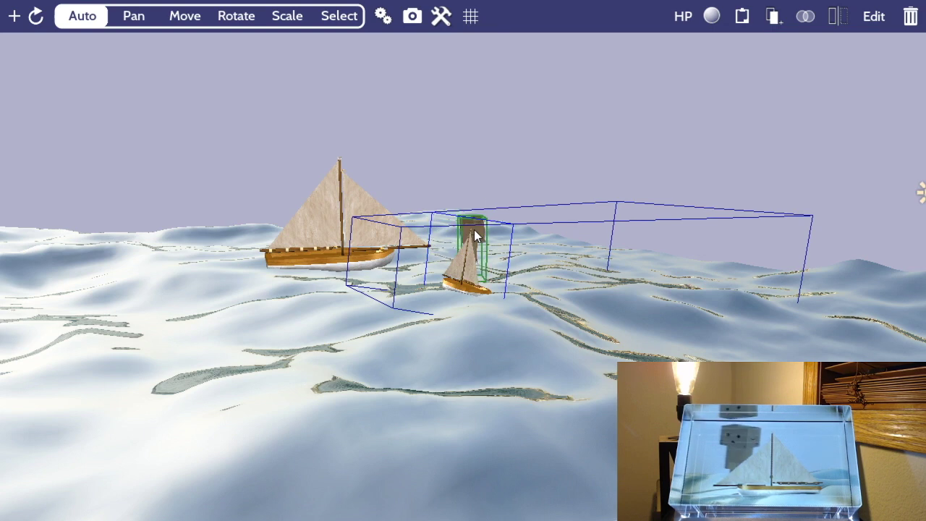
double_click(474, 229)
Step: Scale the cardboard-box character down uniformly so it suits the smaller sailboat
scroll(474, 229, "up", 3)
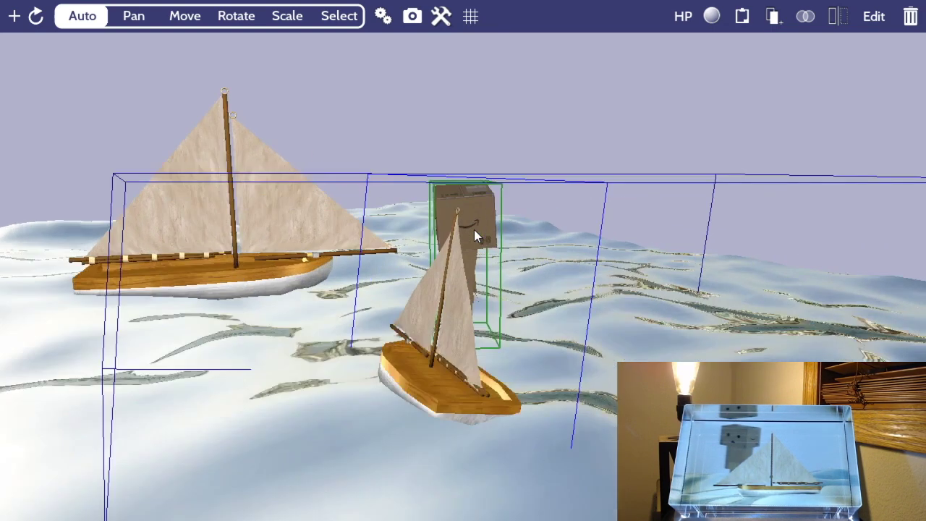
key("s")
left_click_drag(591, 166, 333, 350)
Step: Lower the cardboard-box character to deck height on the smaller sailboat and move it along the hull to behind the mast
key("a")
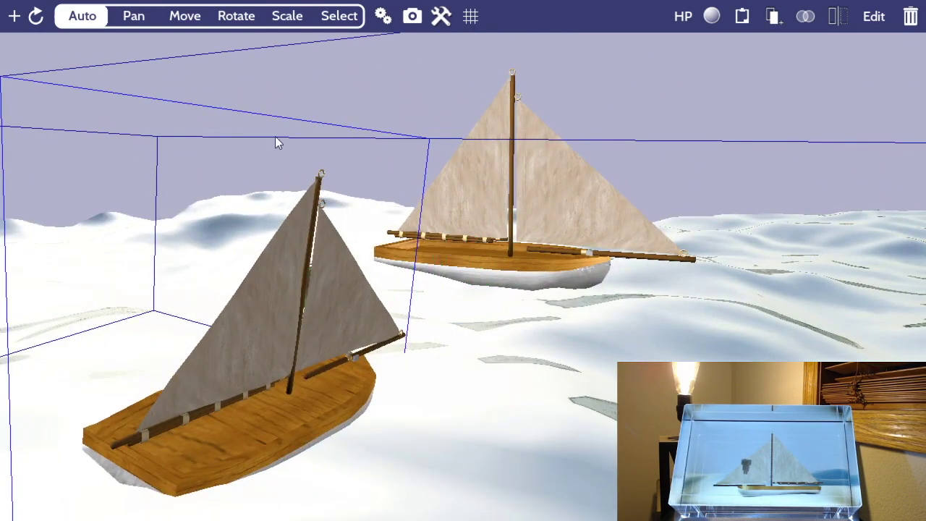
key("m")
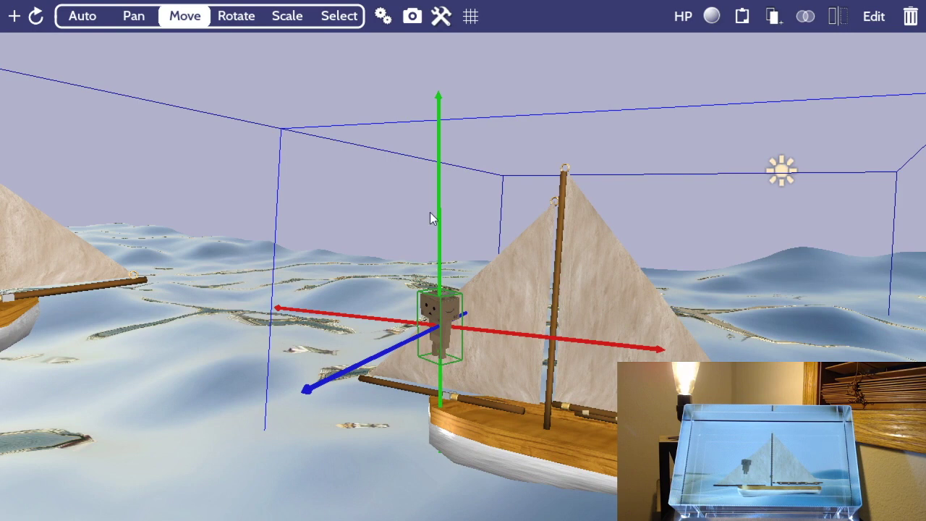
left_click_drag(440, 212, 439, 275)
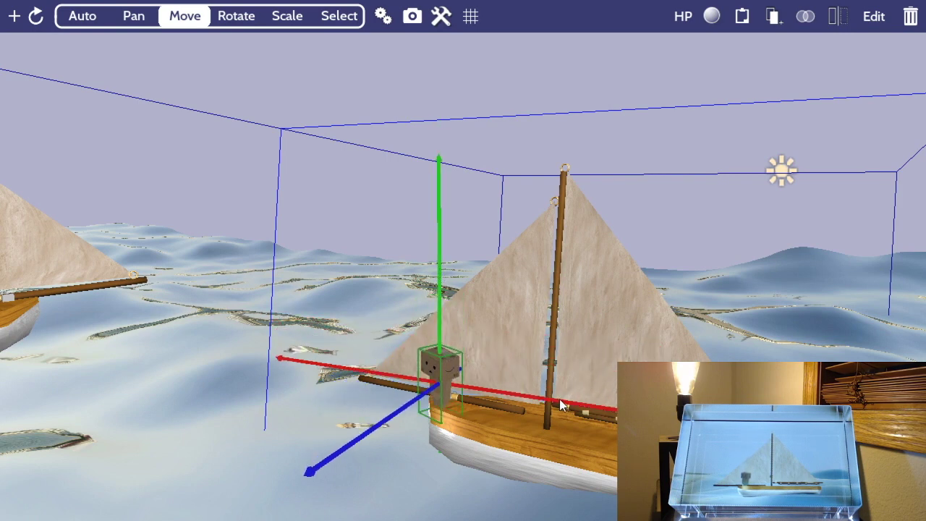
left_click_drag(563, 405, 724, 416)
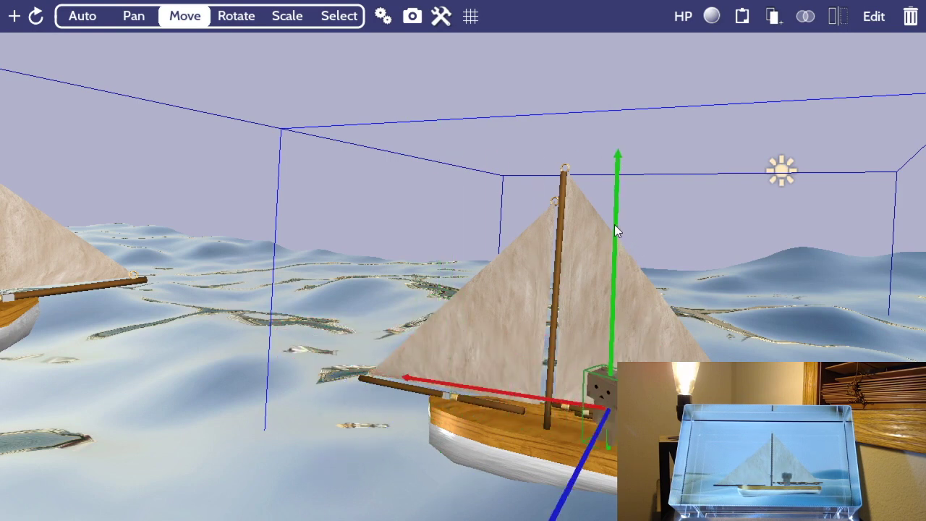
key("a")
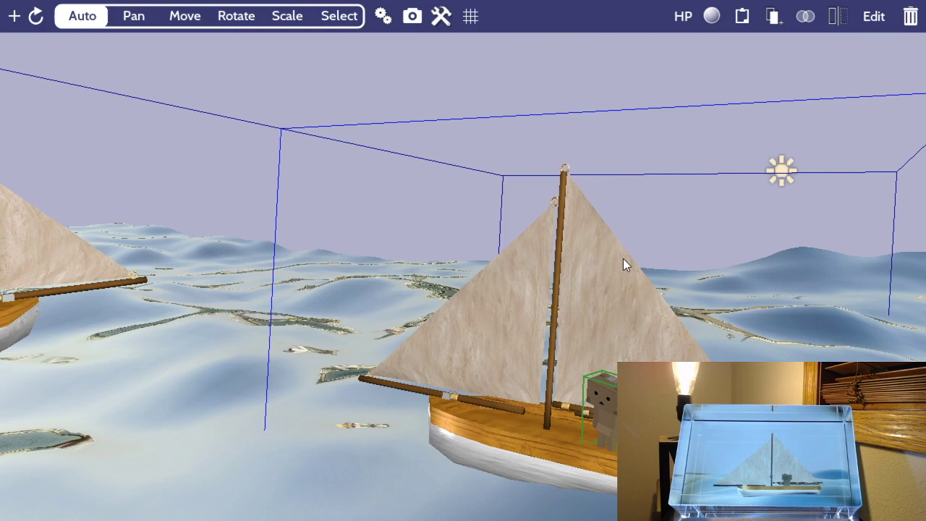
Step: Examine the cardboard-box character's placement on the smaller sailboat's deck up close and from several sides
key("f")
scroll(624, 258, "up", 3)
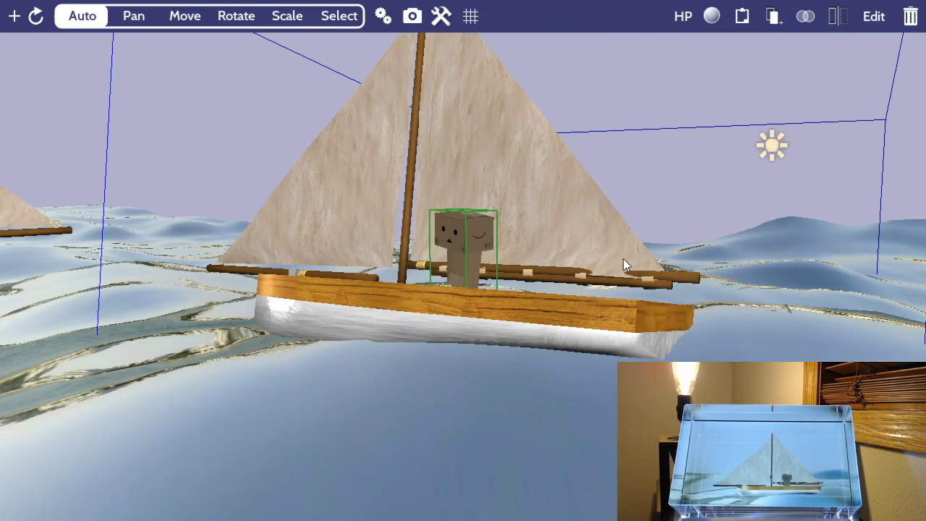
scroll(623, 258, "up", 3)
key("f")
scroll(514, 327, "up", 3)
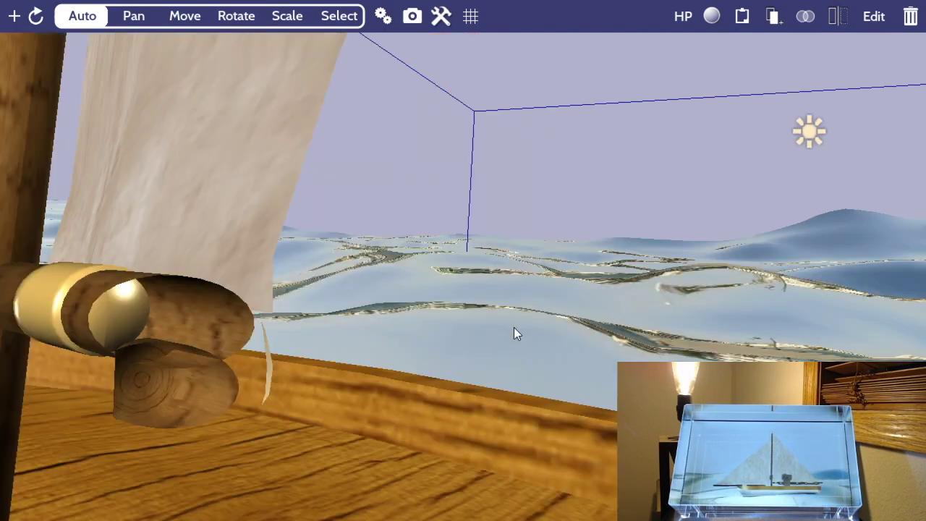
key("f")
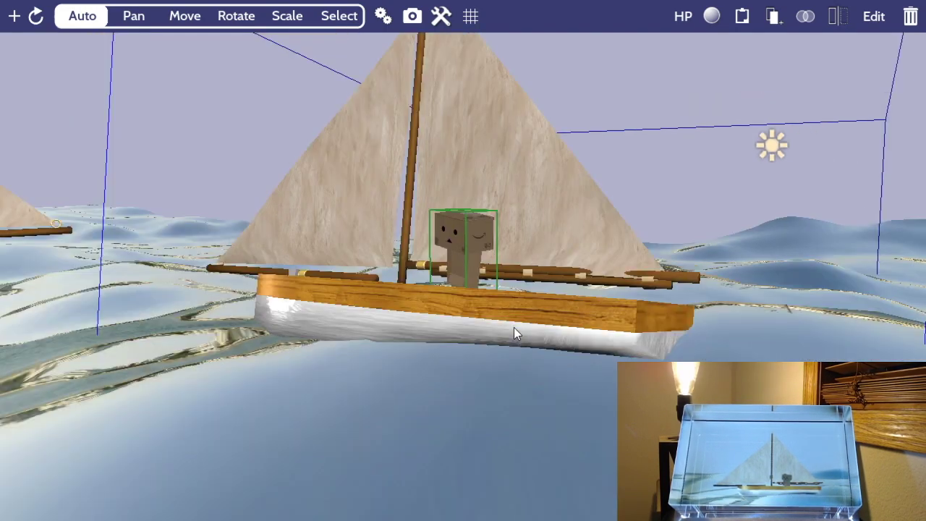
left_click(693, 165)
scroll(655, 206, "down", 3)
scroll(659, 194, "up", 6)
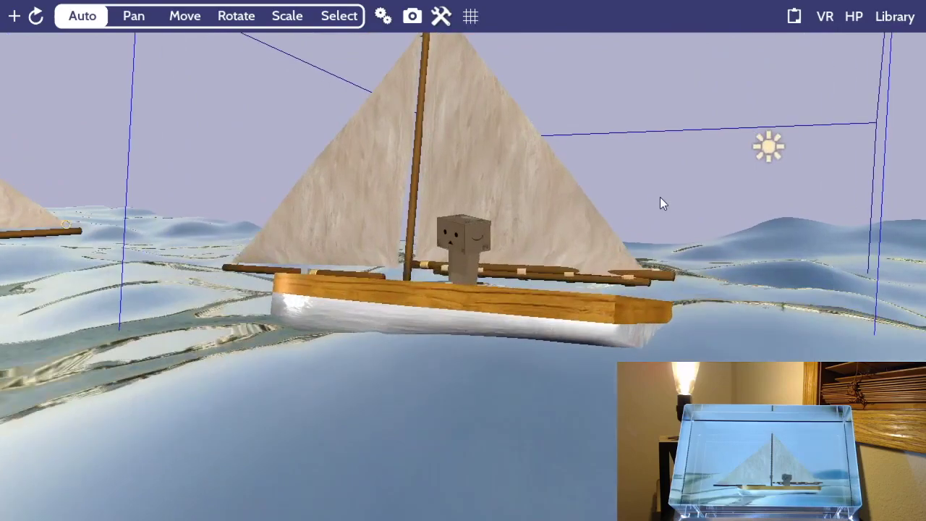
scroll(660, 189, "up", 3)
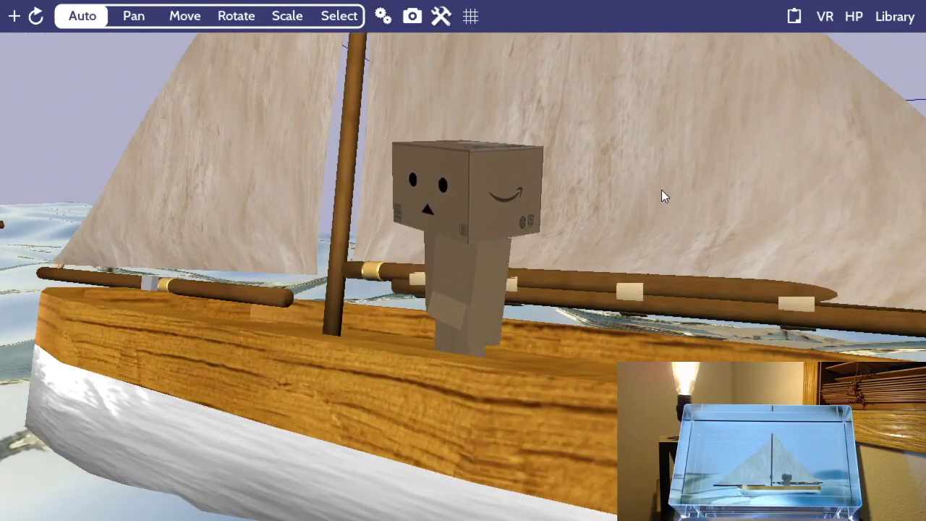
left_click_drag(690, 203, 590, 230)
scroll(592, 224, "down", 5)
scroll(592, 239, "up", 5)
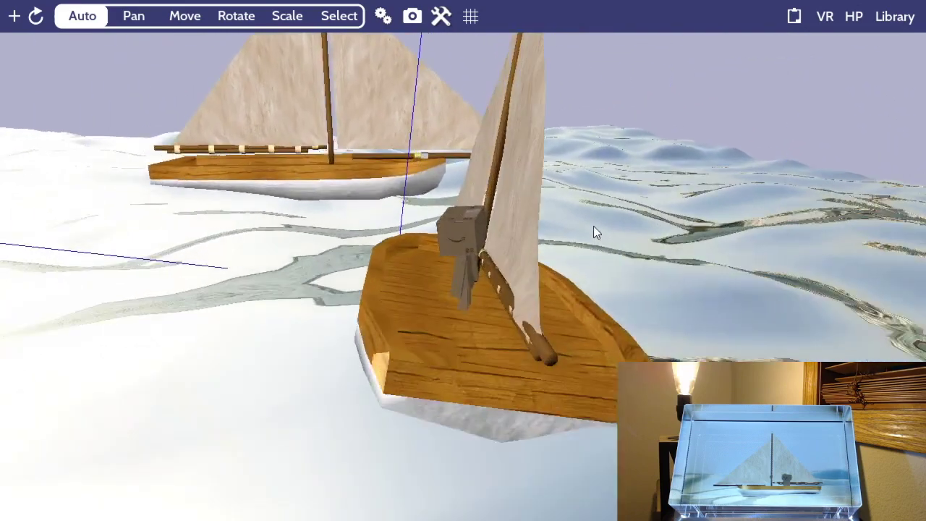
Step: Shift the cardboard-box character on the deck away from the boom and rotate it about the vertical axis to face the bow
left_click_drag(484, 226, 434, 208)
scroll(392, 156, "down", 5)
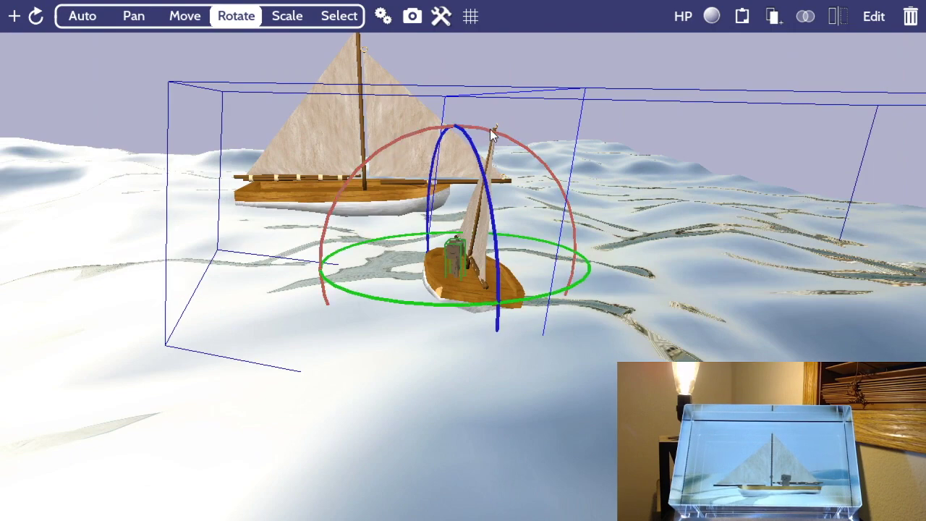
scroll(517, 145, "up", 2)
scroll(517, 141, "up", 3)
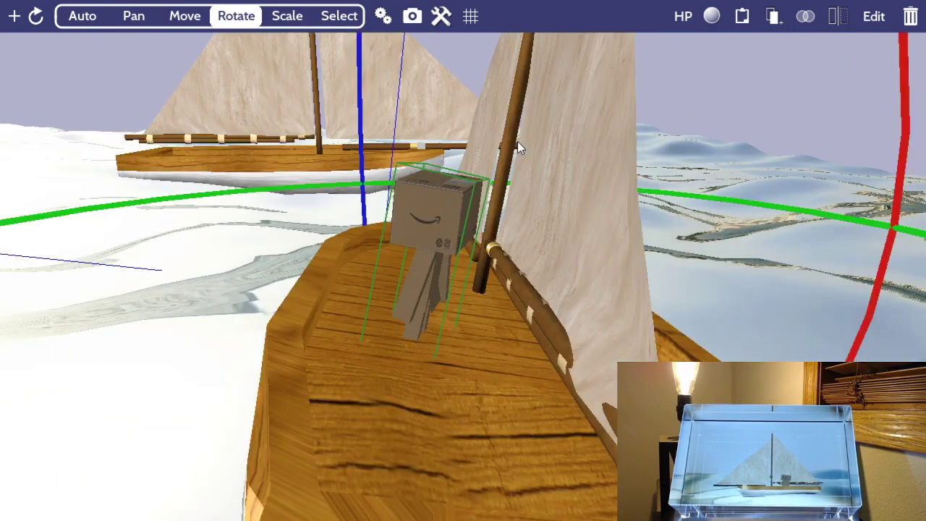
scroll(547, 285, "down", 5)
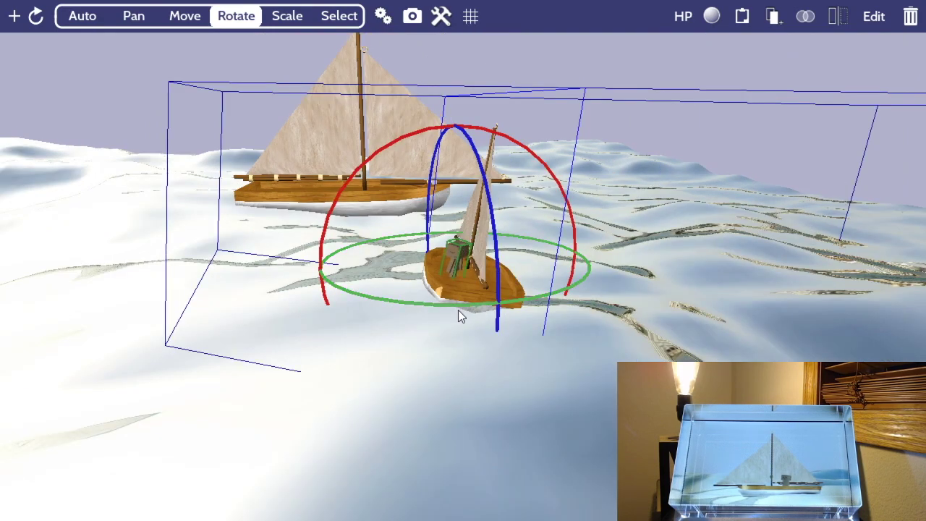
scroll(435, 317, "up", 2)
scroll(435, 317, "up", 3)
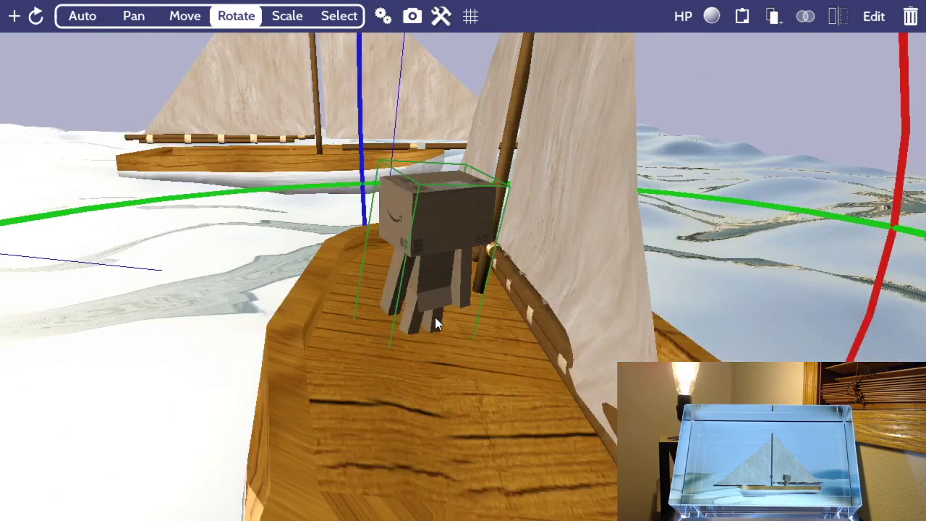
key("a")
mouse_move(447, 300)
left_mouse_down()
mouse_move(498, 293)
mouse_move(455, 301)
left_mouse_up()
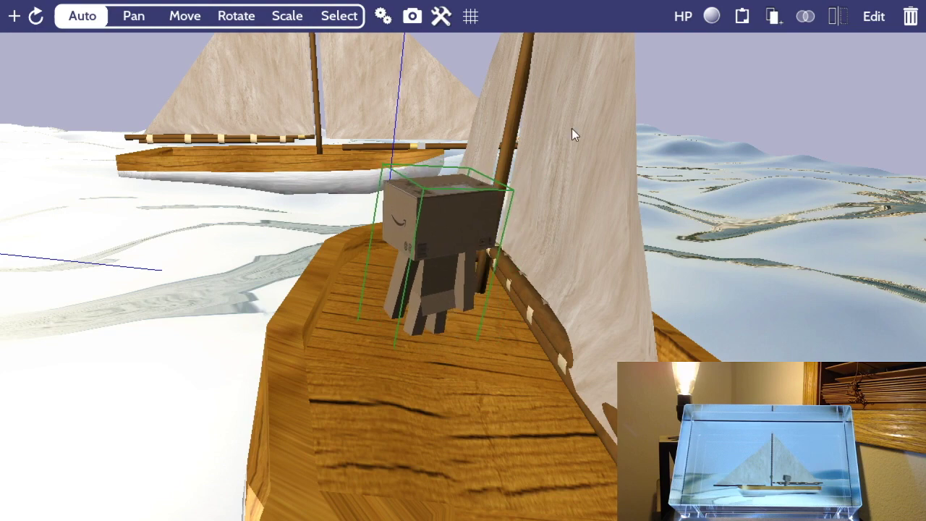
Step: Separate the cardboard-box character's smile-side arm from its mesh by its linked vertices and select it as its own object
left_click_drag(684, 116, 882, 109)
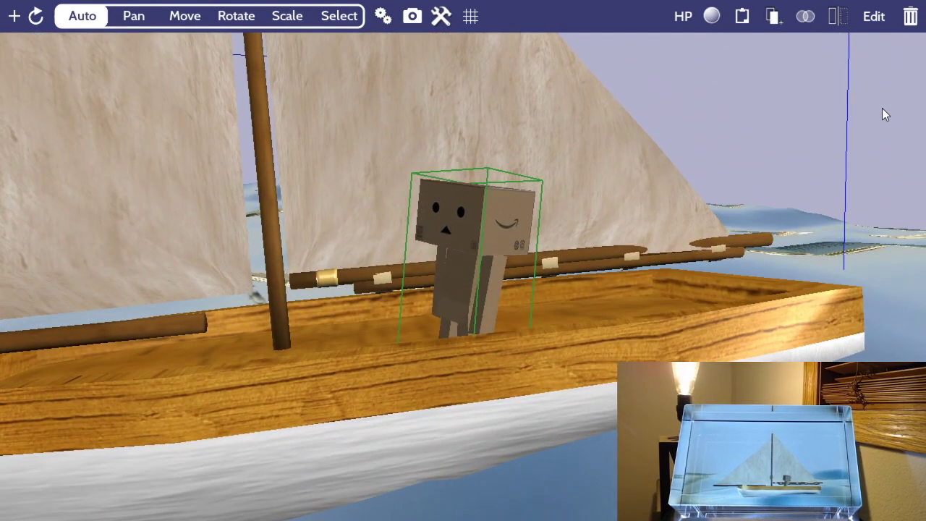
left_click_drag(769, 123, 726, 111)
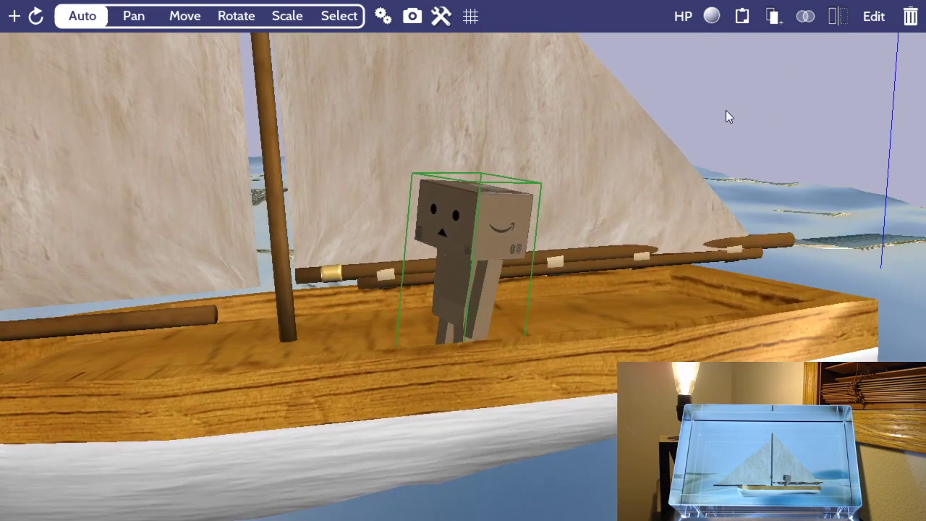
key("r")
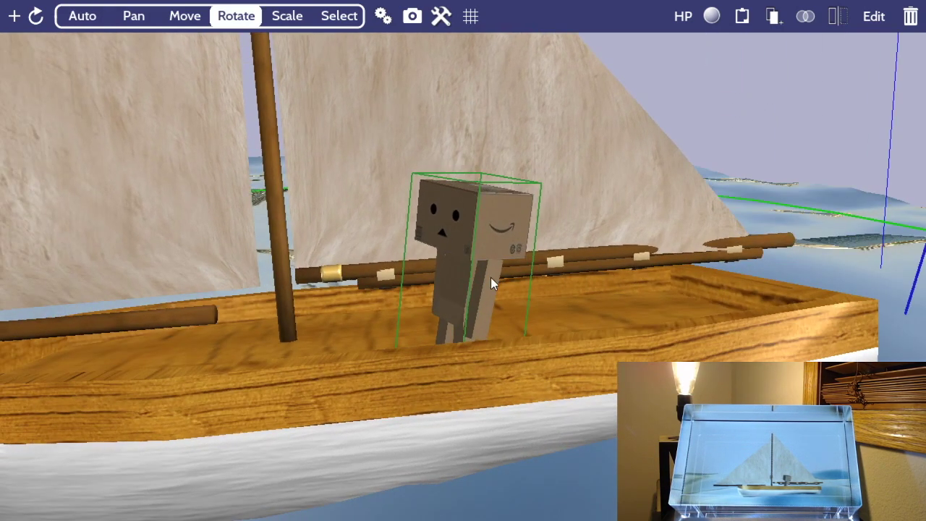
key("a")
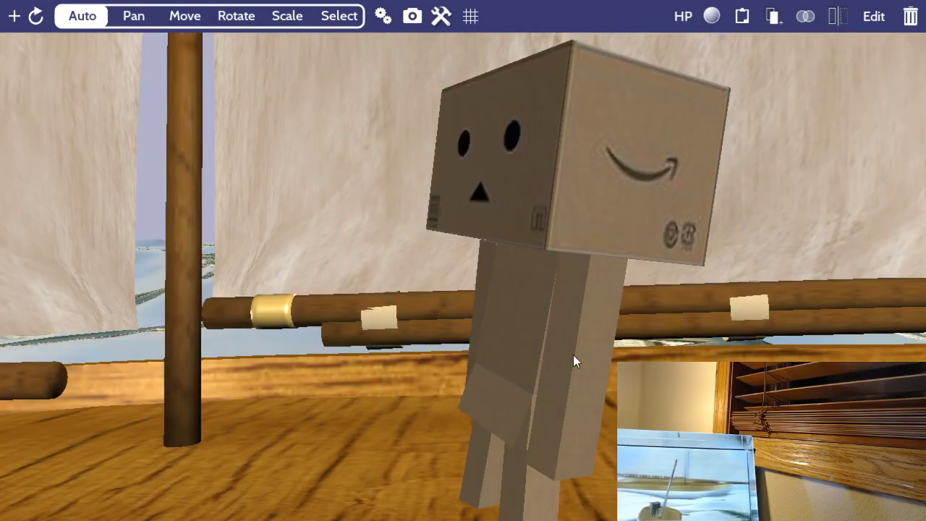
left_click(573, 355)
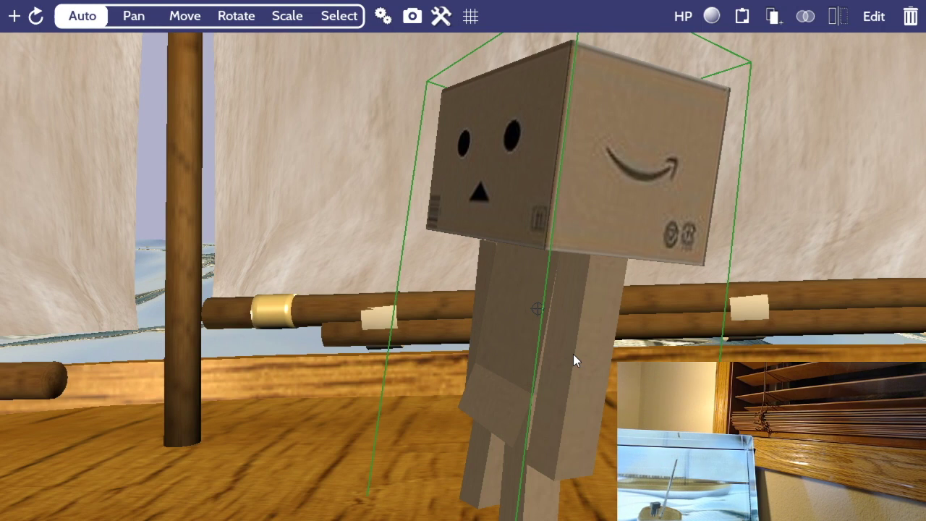
double_click(573, 354)
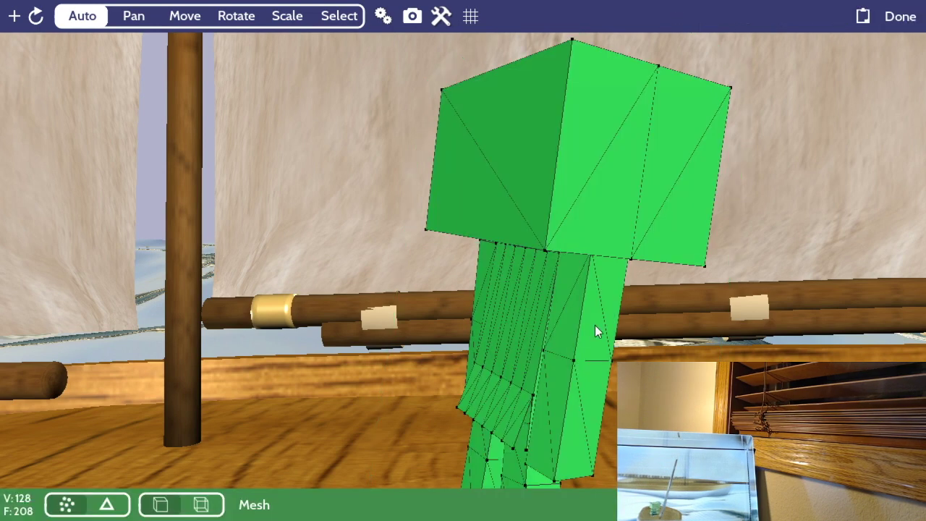
key("s")
left_click(579, 366)
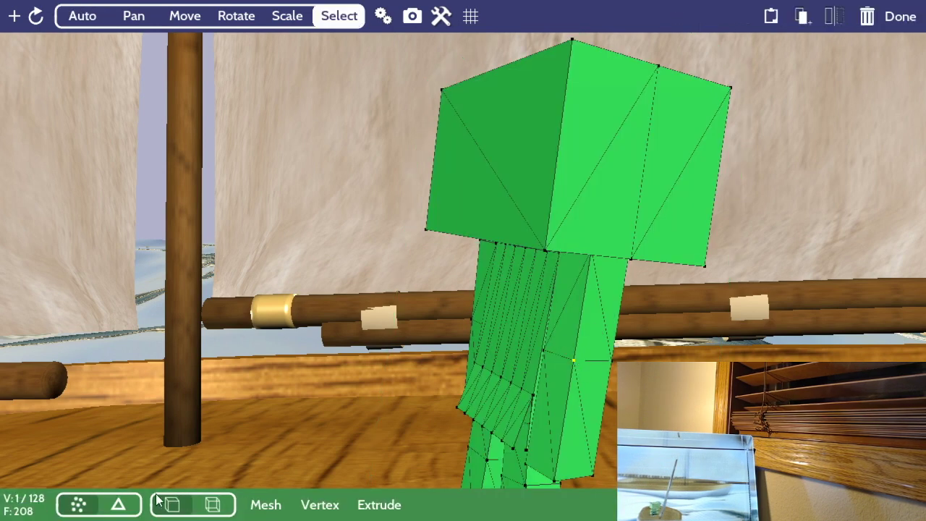
left_click(320, 506)
left_click(365, 508)
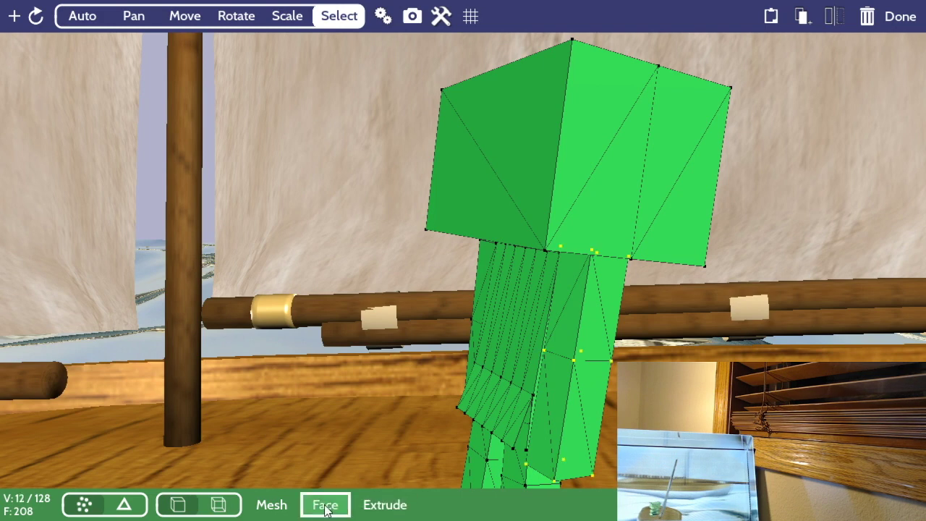
left_click(325, 507)
left_click(363, 490)
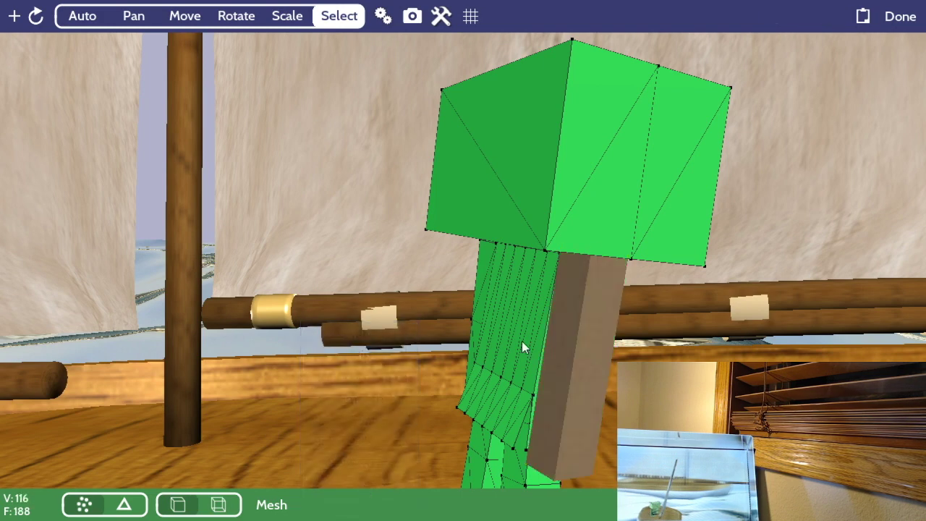
left_click(543, 332)
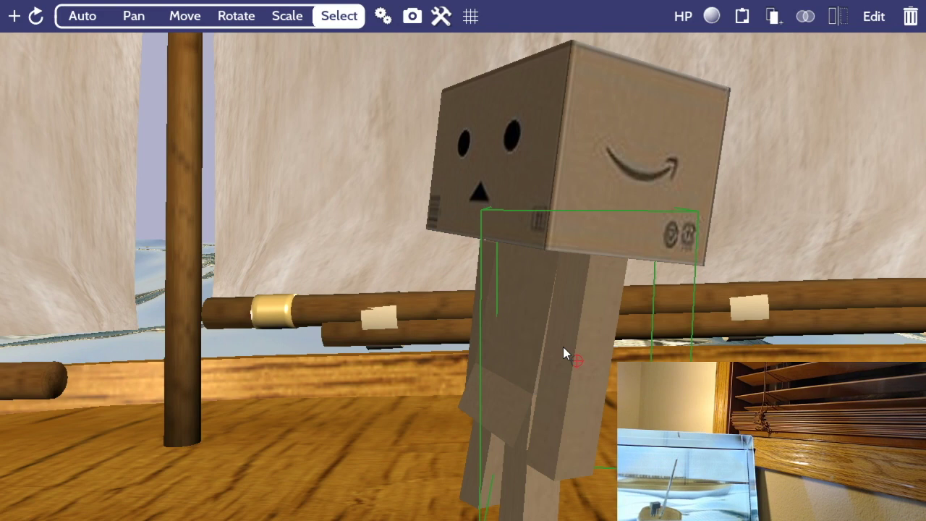
Step: Try moving the separated arm away from the character's body and undo the move
mouse_move(573, 326)
left_mouse_down()
mouse_move(521, 338)
mouse_move(557, 333)
left_mouse_up()
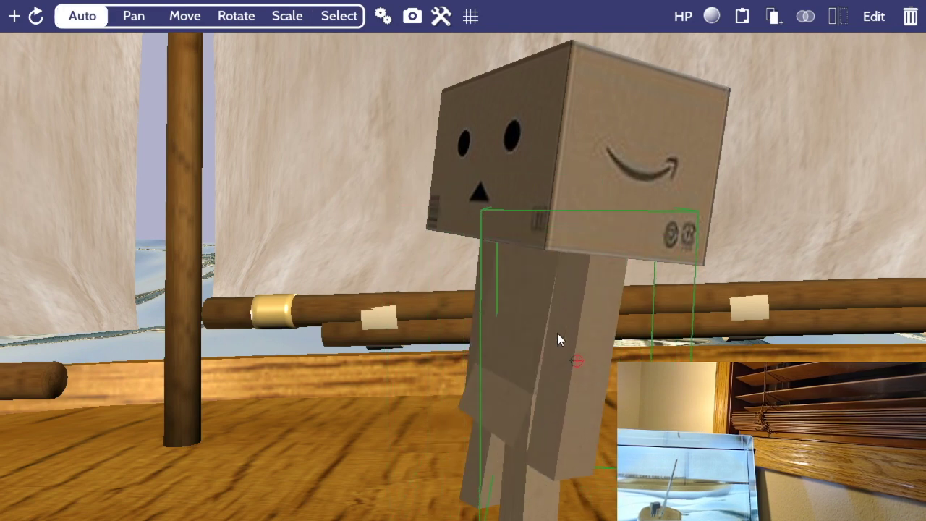
key("p")
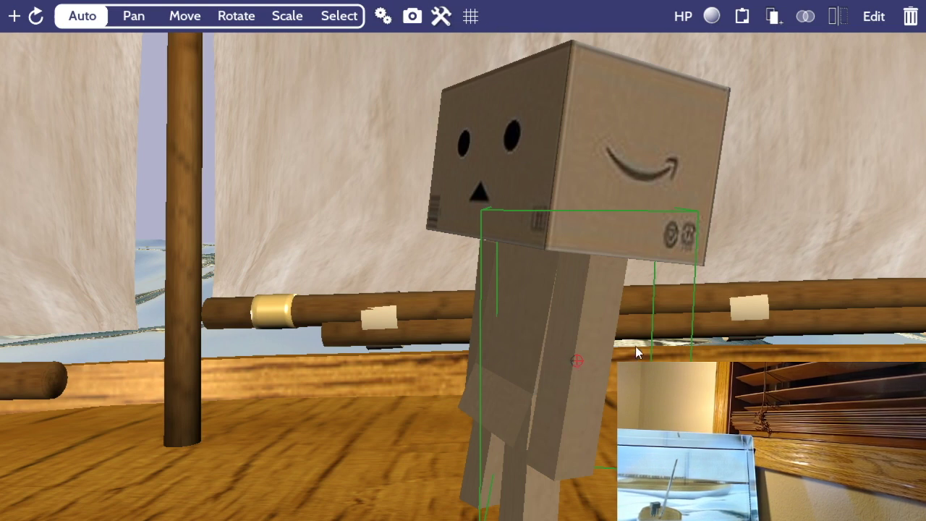
left_click_drag(593, 335, 815, 347)
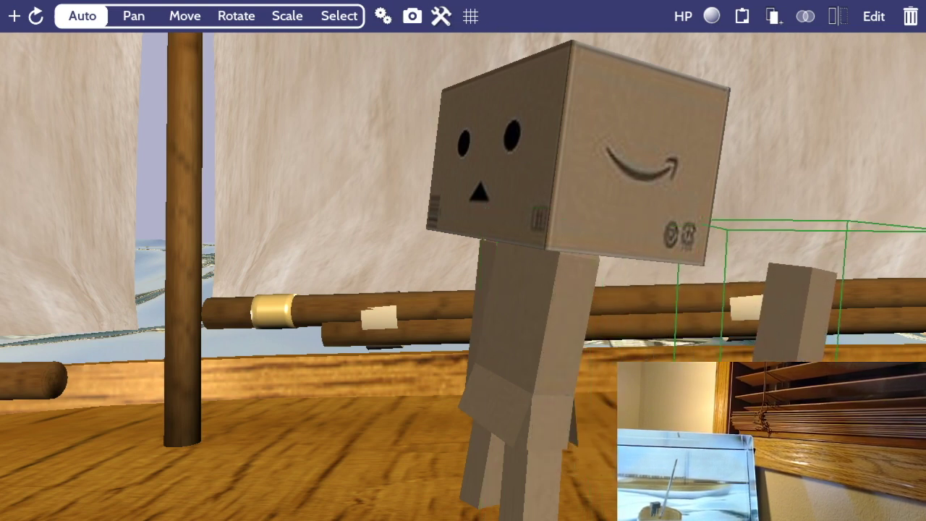
key("ctrl+z")
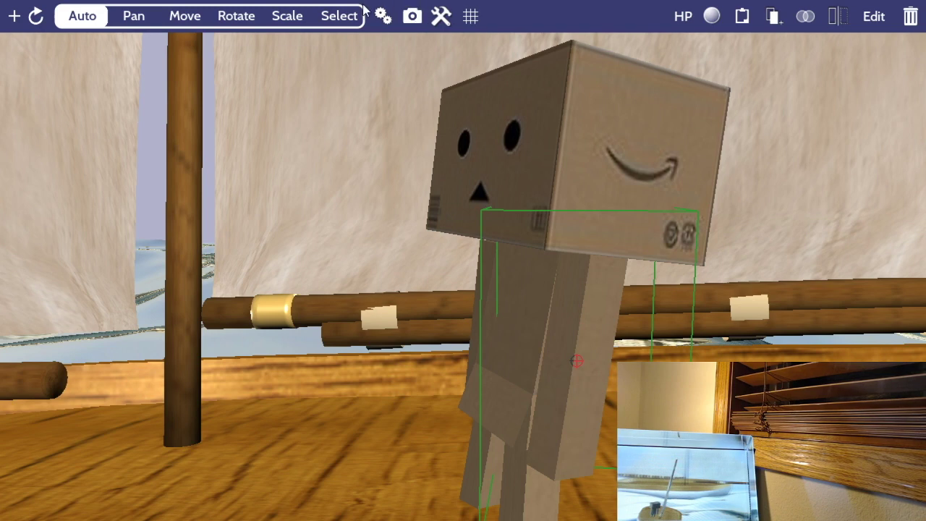
Step: Turn on Snap to Faces and place the separated arm's pivot at the shoulder, just below the head
left_click(470, 15)
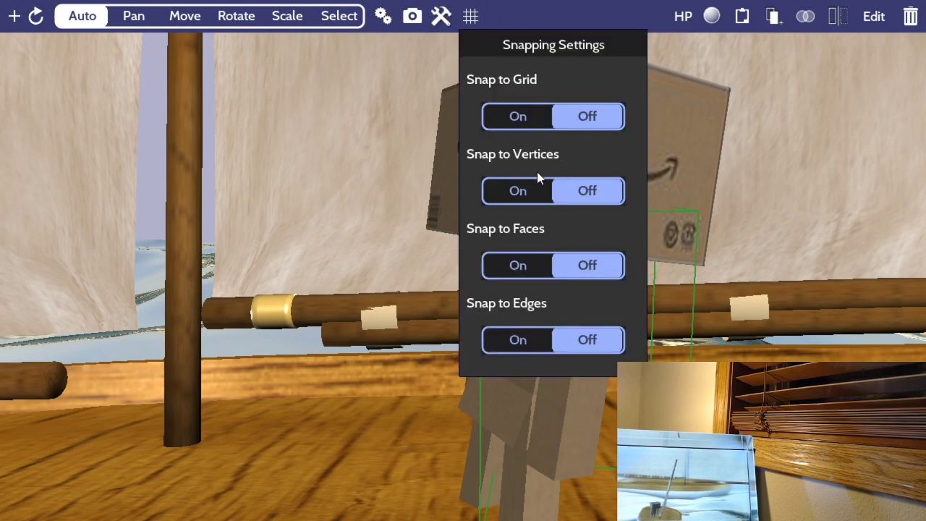
left_click(519, 266)
left_click(591, 383)
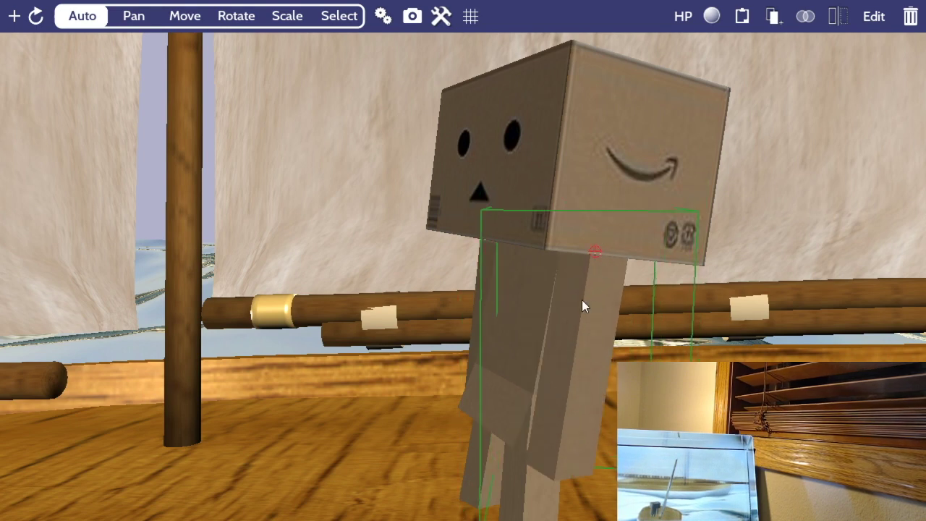
Step: Try rotating the separated arm about its shoulder pivot and undo the rotation
left_click_drag(751, 334, 701, 346)
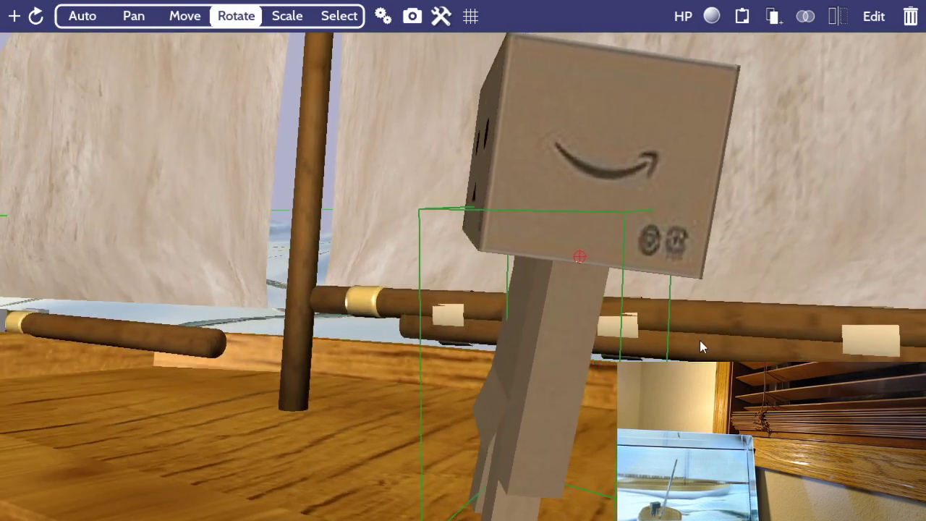
left_click_drag(611, 359, 629, 359)
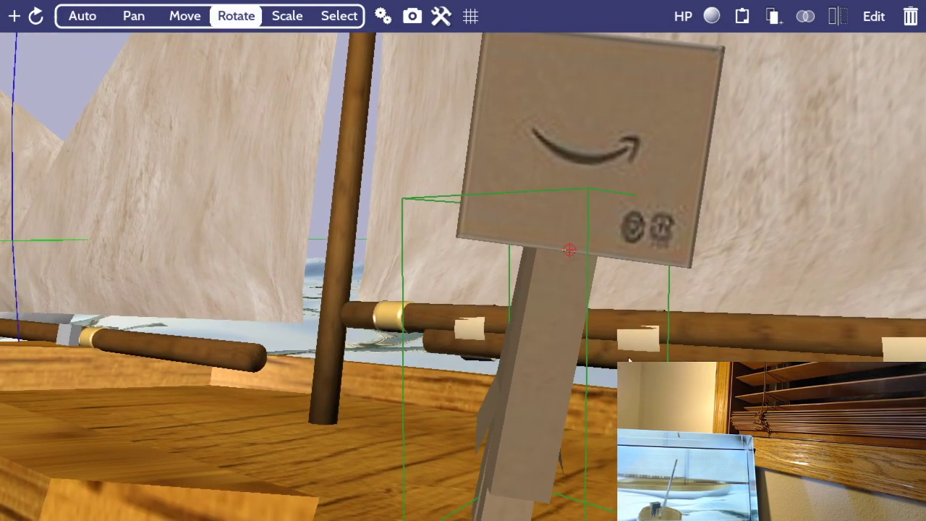
left_click_drag(334, 294, 561, 220)
left_click_drag(626, 318, 497, 130)
key("ctrl+z")
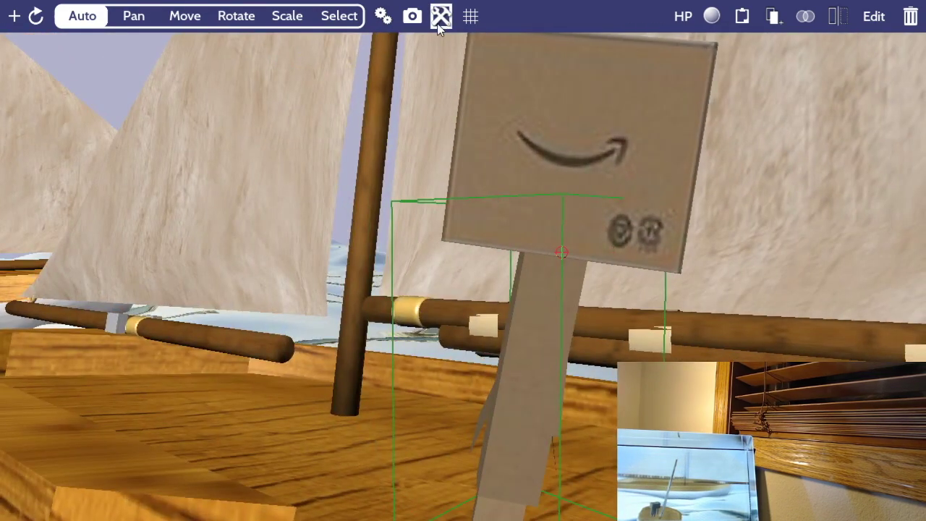
Step: Turn off Snap to Faces and view the character on the boat from the front and side
left_click(470, 16)
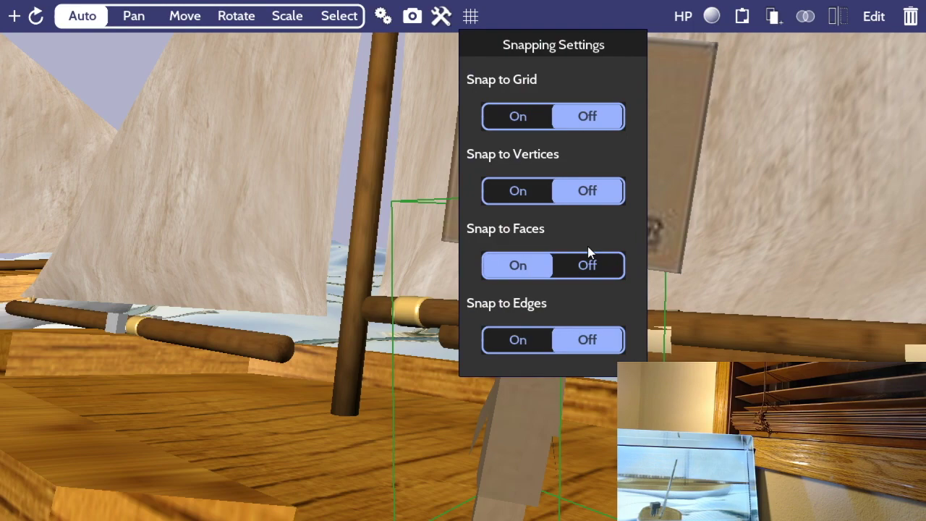
left_click(587, 265)
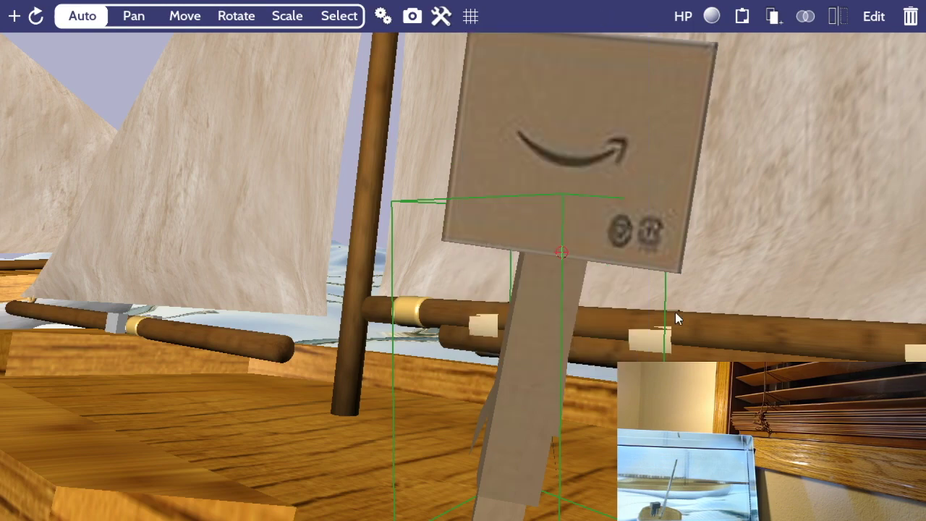
left_click_drag(673, 318, 544, 355)
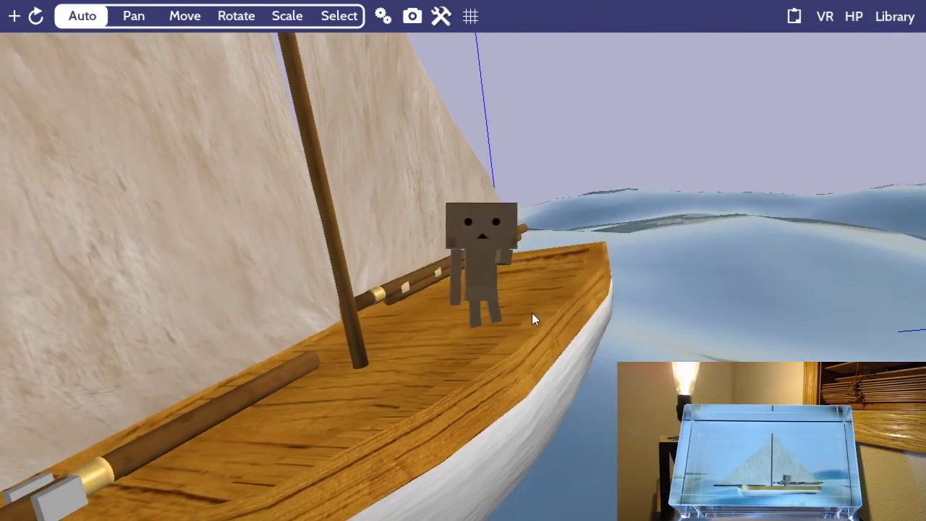
left_click_drag(532, 312, 444, 341)
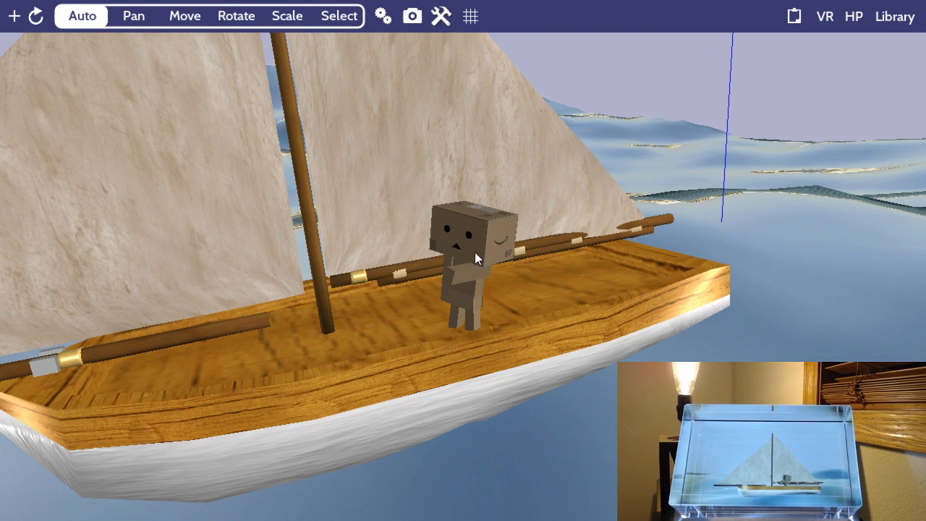
Step: Leave the sailboat scene for the library and import the cannon scene from the hard drive
left_click(894, 17)
left_click(701, 247)
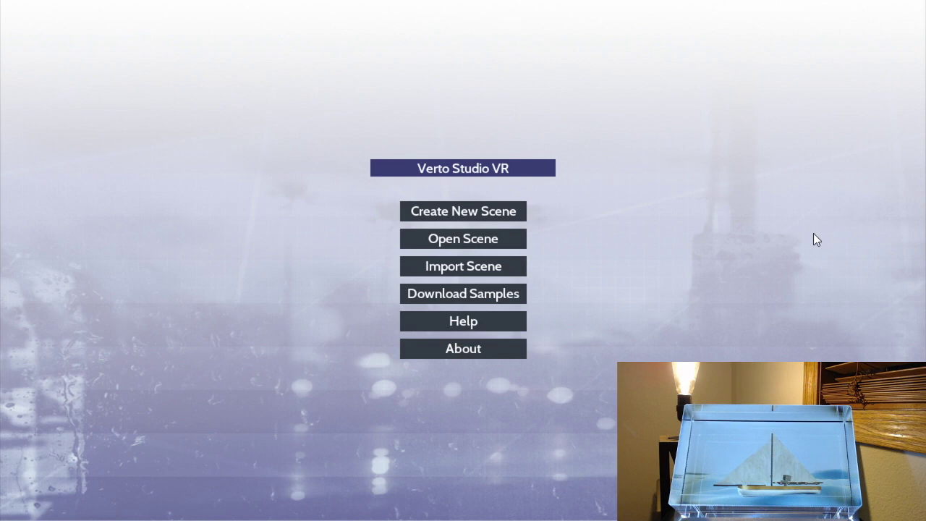
left_click(438, 267)
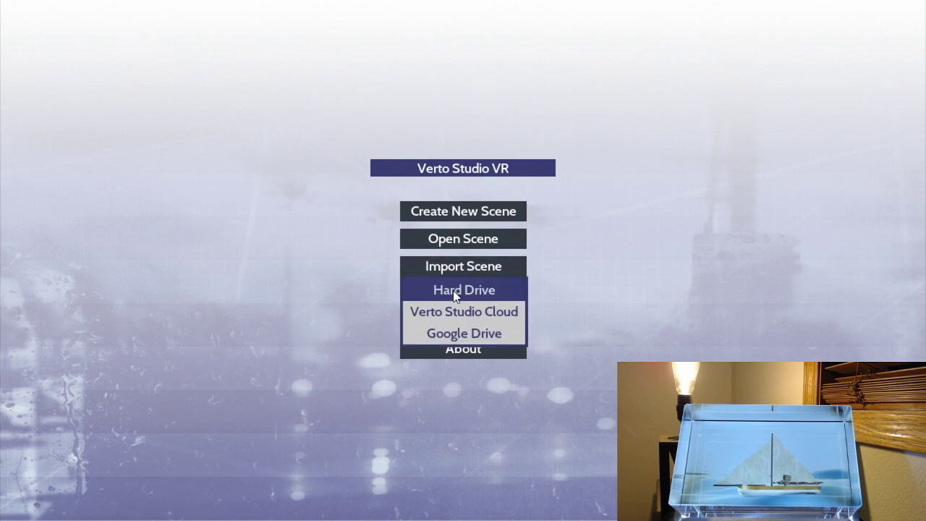
left_click(453, 291)
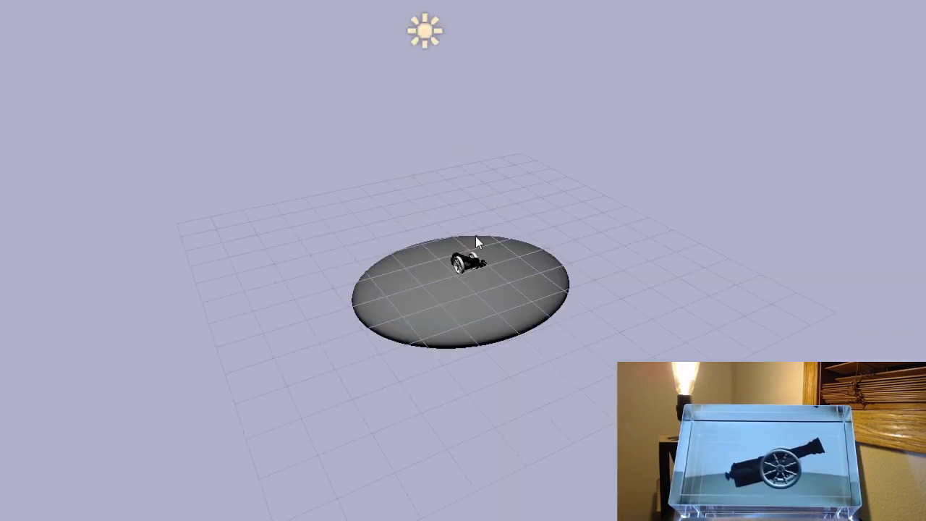
Step: Delete the large grey disc beneath the cannon
right_click_drag(547, 231, 551, 127)
scroll(551, 132, "up", 5)
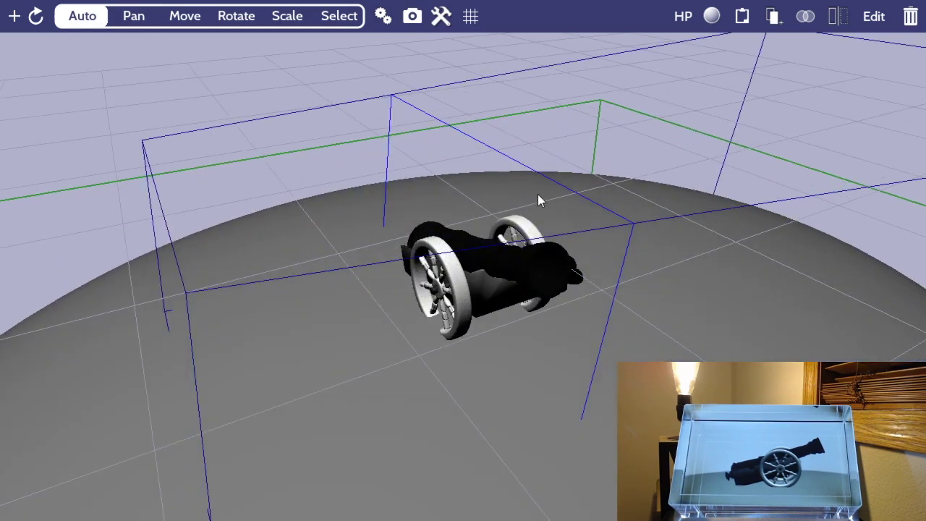
left_click(559, 178)
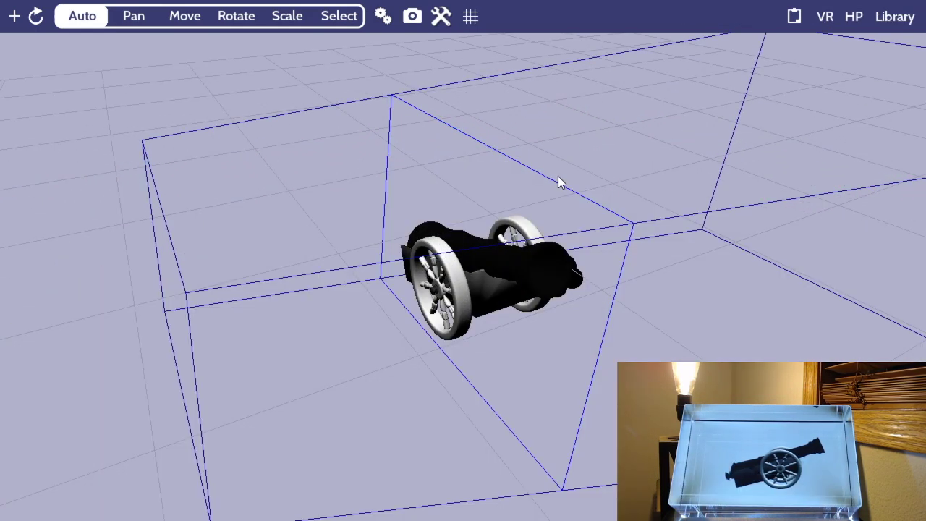
Step: Lighten the cannon barrel's diffuse colour to dark grey and set its highlight colour to white
left_click(534, 283)
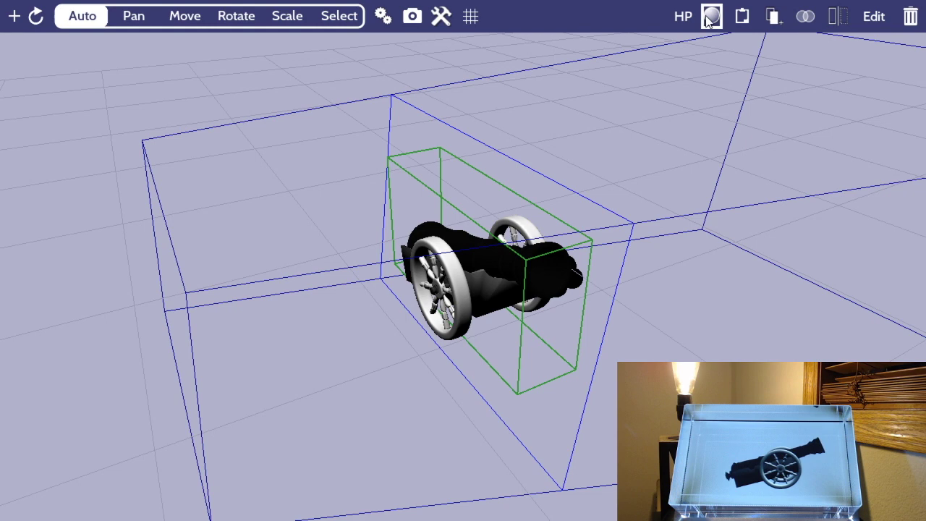
left_click(711, 16)
left_click(750, 221)
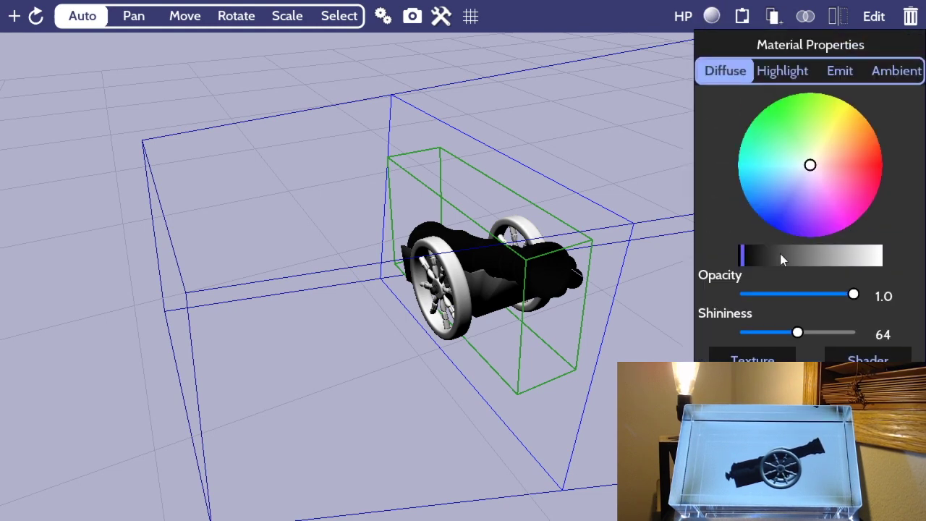
mouse_move(780, 255)
left_mouse_down()
mouse_move(876, 253)
mouse_move(813, 250)
mouse_move(786, 259)
left_mouse_up()
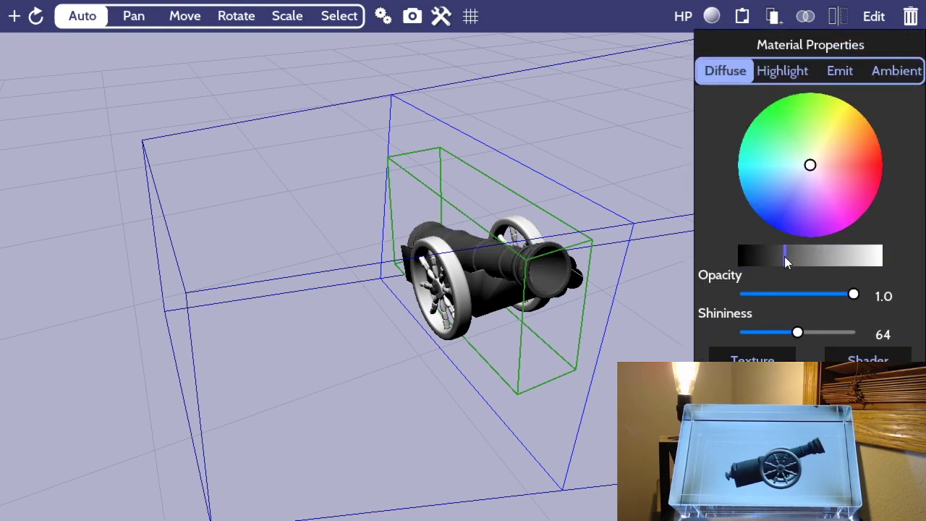
left_click(780, 72)
left_click_drag(779, 254, 912, 246)
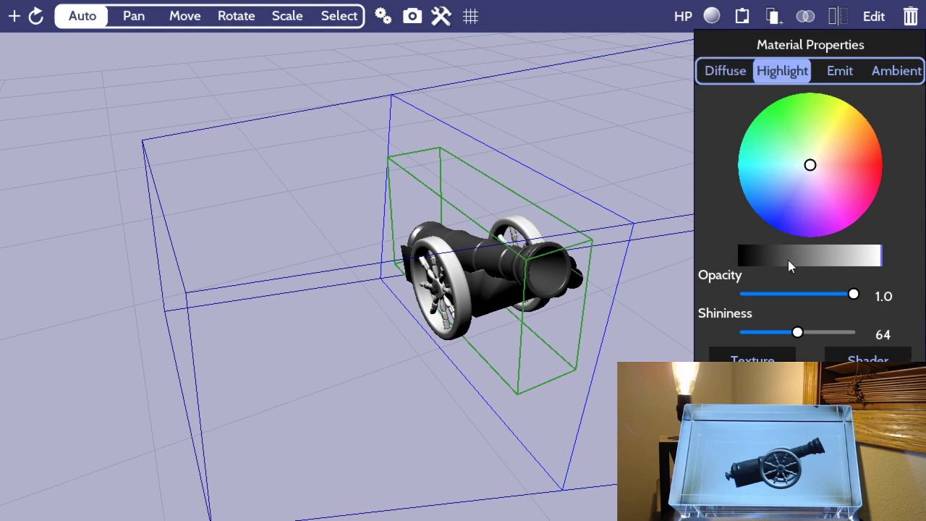
left_click(641, 115)
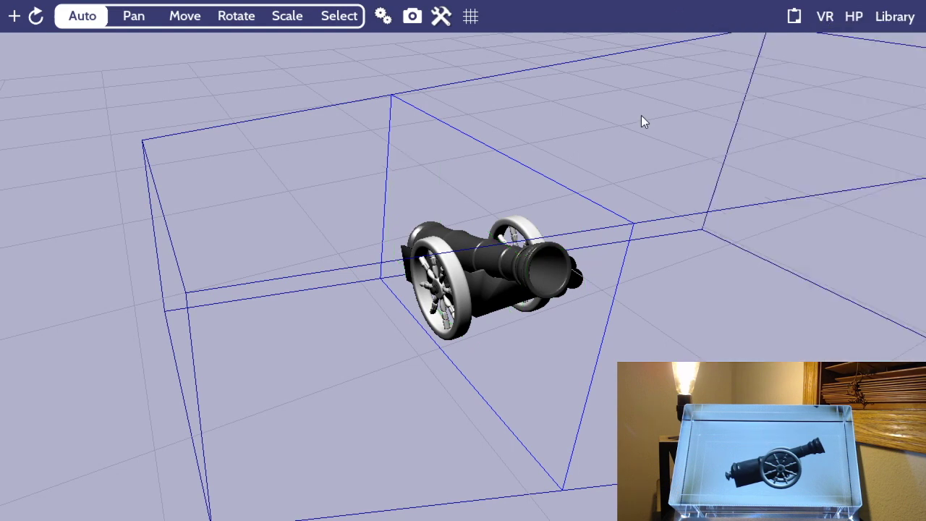
Step: Give the cannon's wheels a dark reddish-brown diffuse colour
left_click_drag(642, 115, 488, 315)
left_click(478, 290)
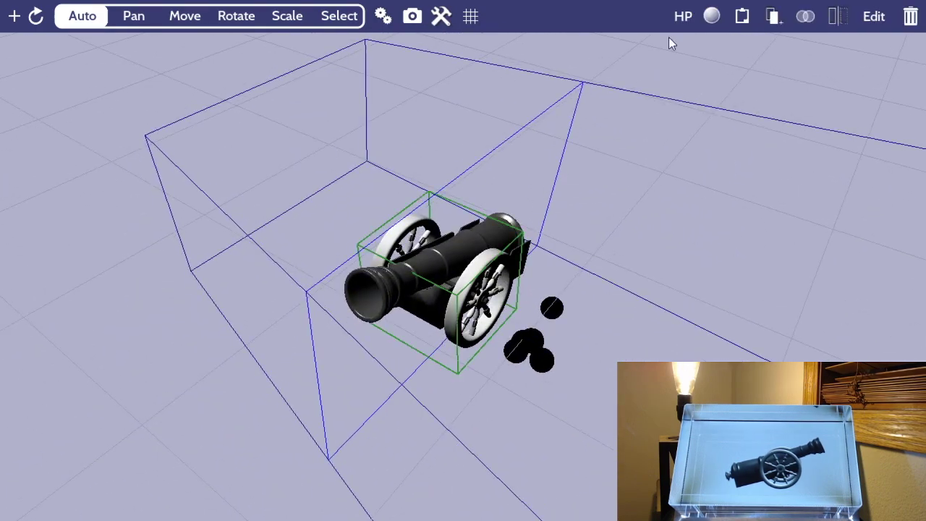
left_click(712, 16)
left_click(731, 210)
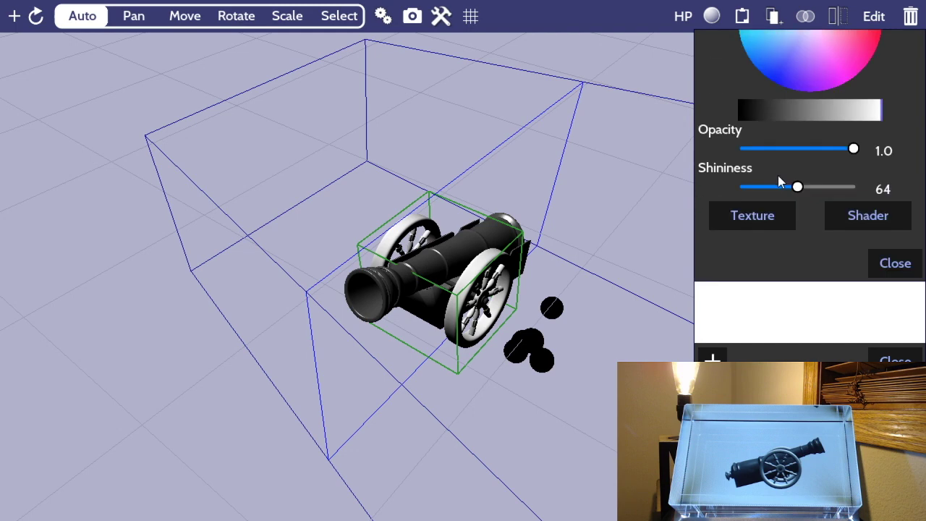
left_click(860, 163)
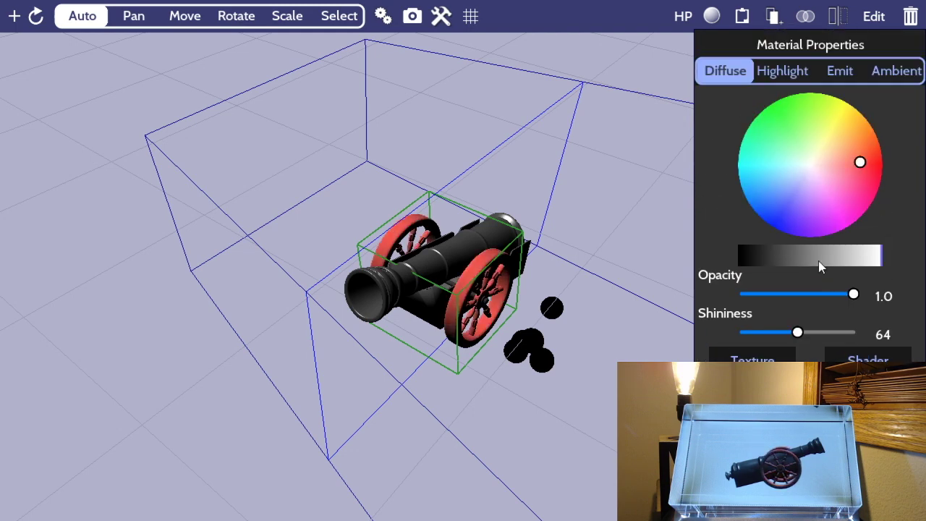
left_click_drag(818, 262, 792, 258)
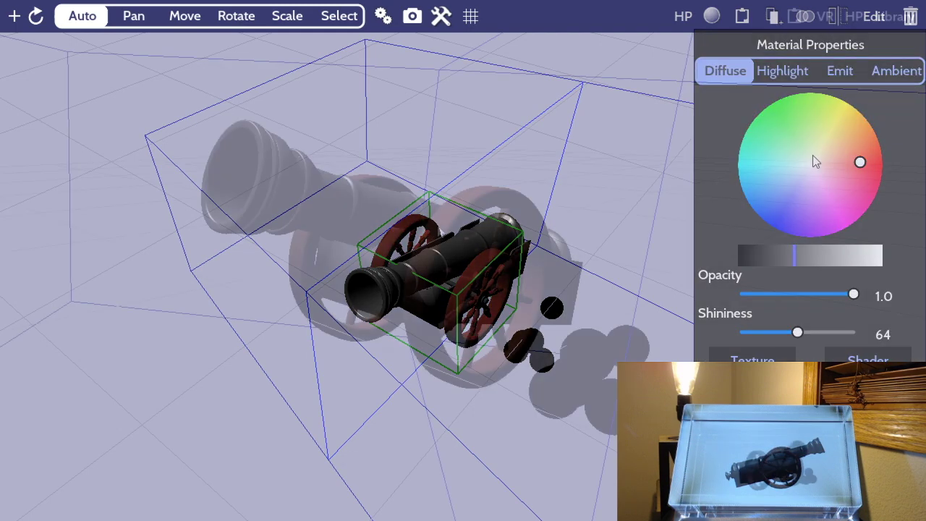
left_click(846, 154)
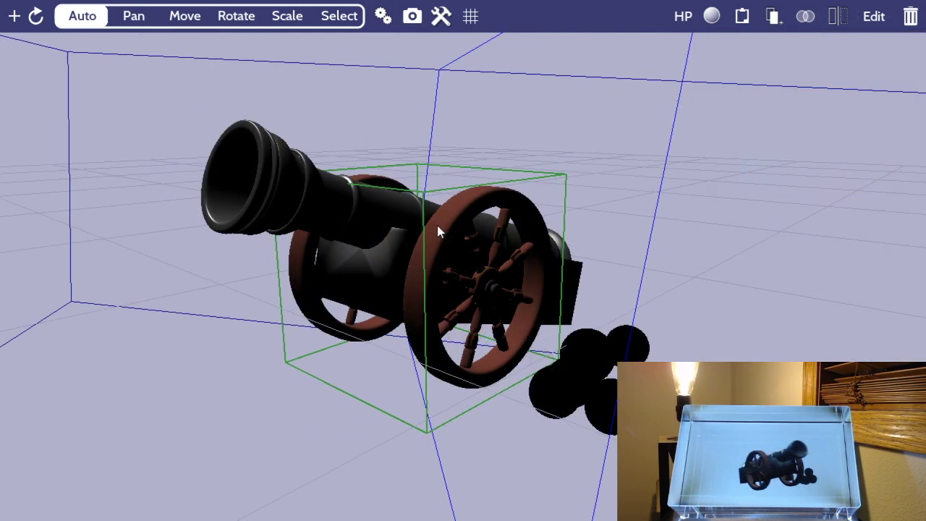
left_click(595, 142)
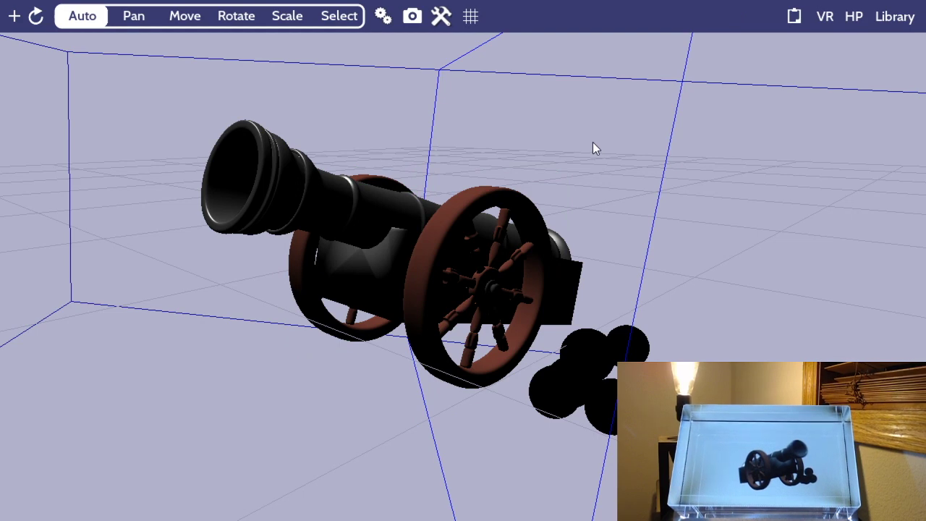
Step: Reduce the polycount of the cannon wheels' mesh with a percentage of 81 and leave mesh editing
left_click(453, 230)
left_click(453, 231)
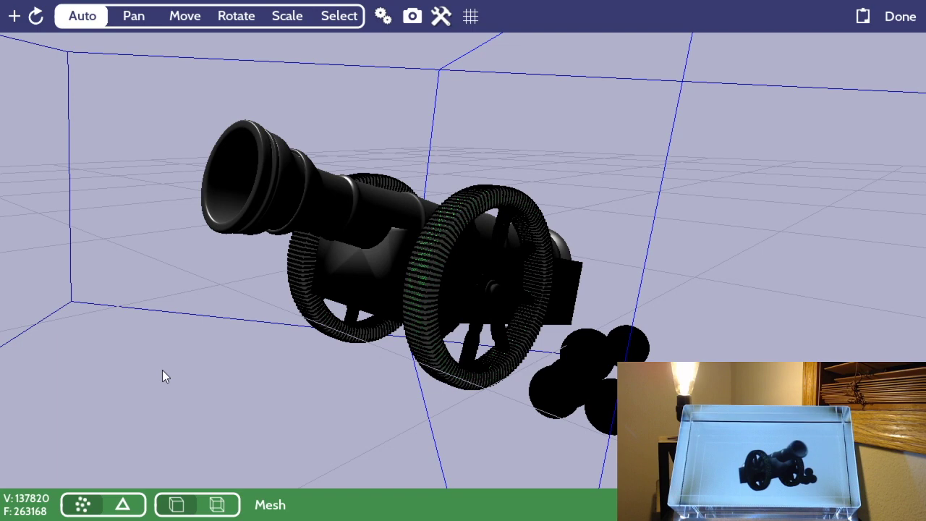
left_click(272, 505)
left_click(371, 398)
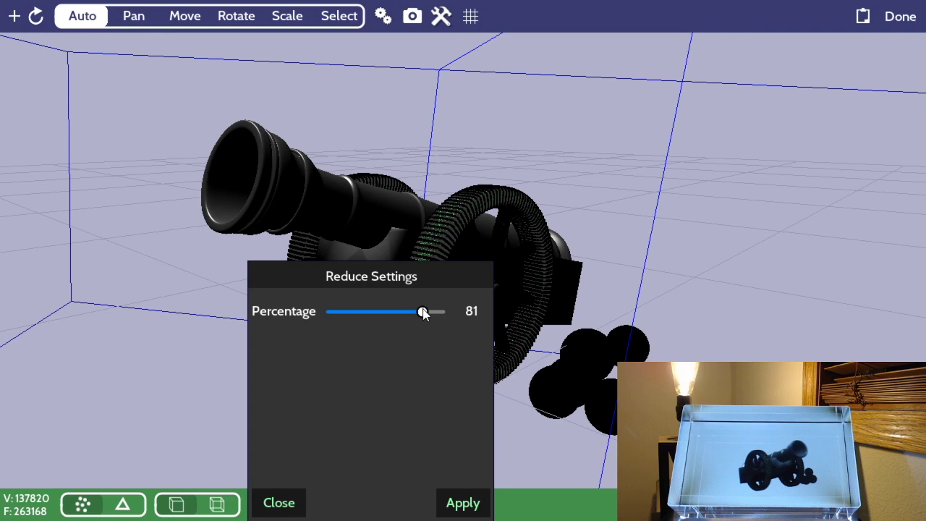
left_click(461, 503)
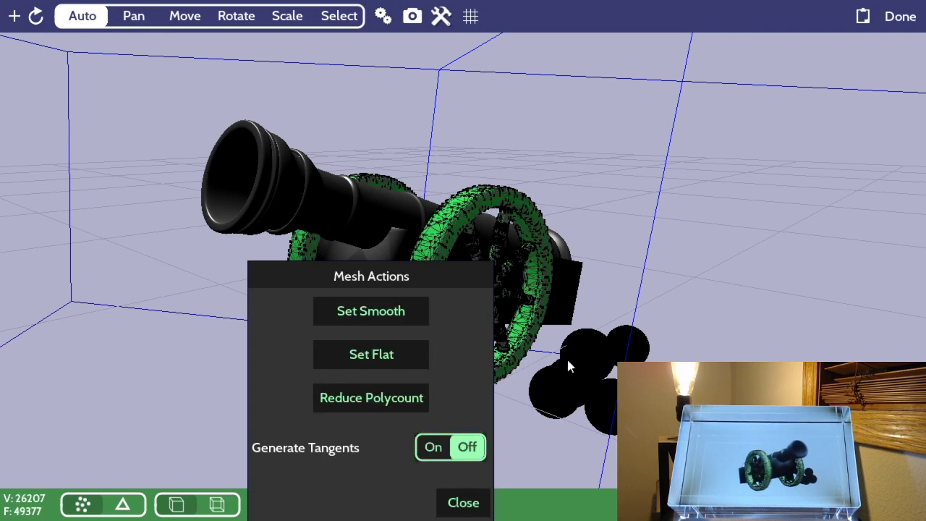
key("Escape")
key("Escape")
left_click_drag(468, 361, 435, 330)
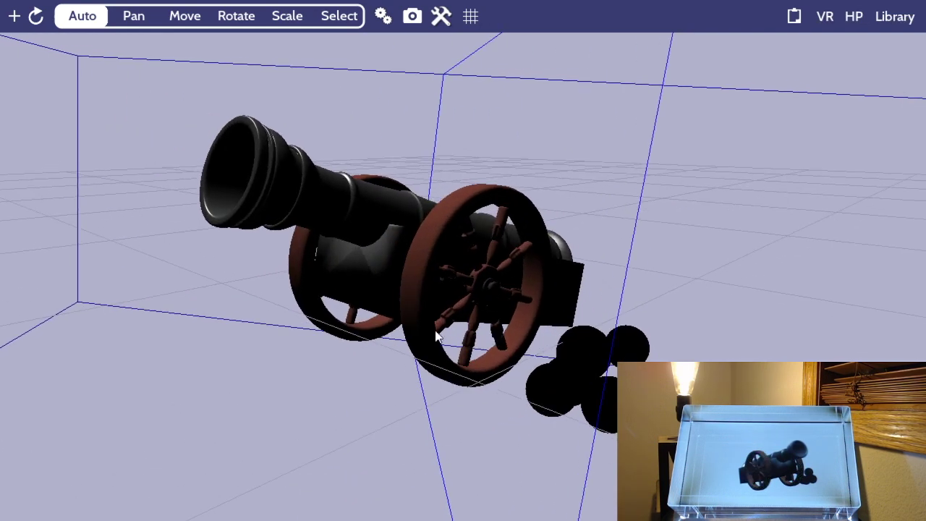
Step: Reduce the polycount of the cannon barrel's mesh and leave mesh editing
left_click(333, 228)
left_click(336, 218)
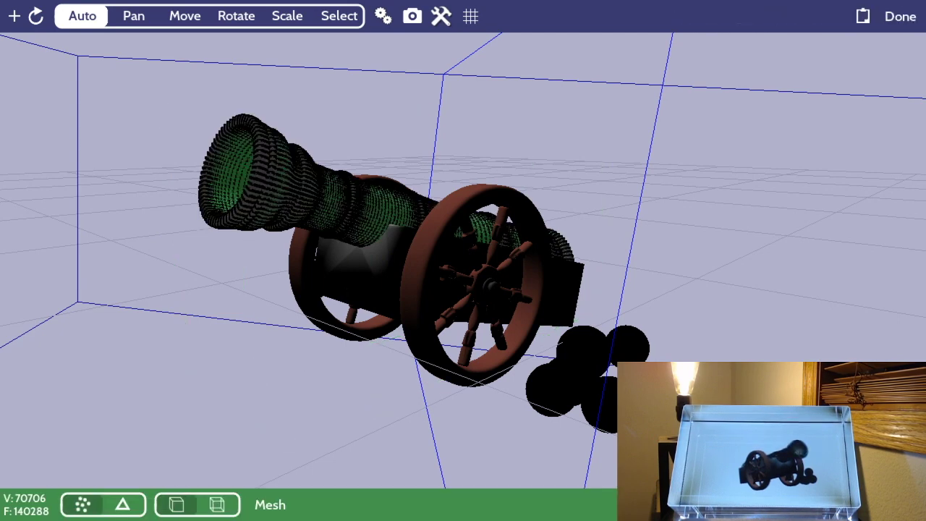
left_click(278, 511)
left_click(372, 397)
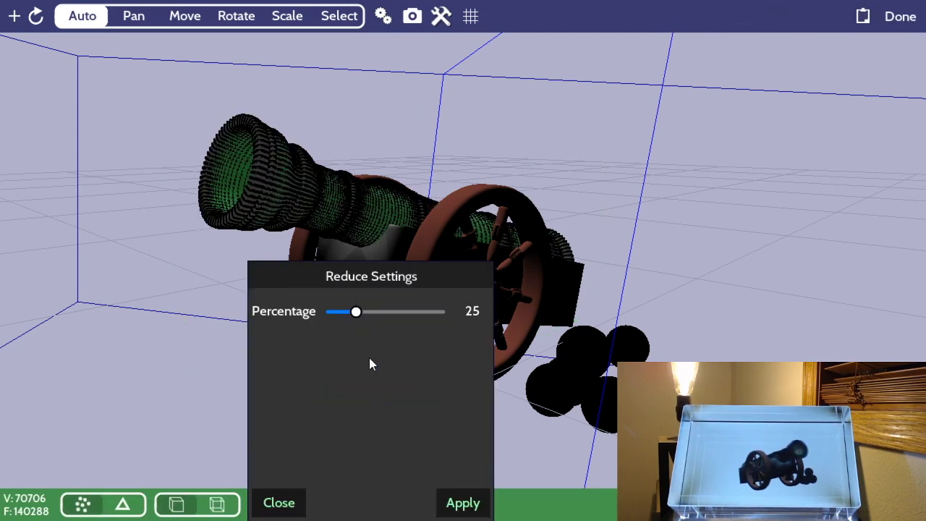
left_click(463, 502)
left_click(663, 253)
left_click_drag(590, 222, 614, 272)
Step: Reduce the polycount of the cannonballs' mesh with a percentage of 67
left_click(427, 336)
left_click(420, 337)
left_click(420, 338)
left_click_drag(402, 393, 382, 354)
left_click(487, 369)
double_click(558, 376)
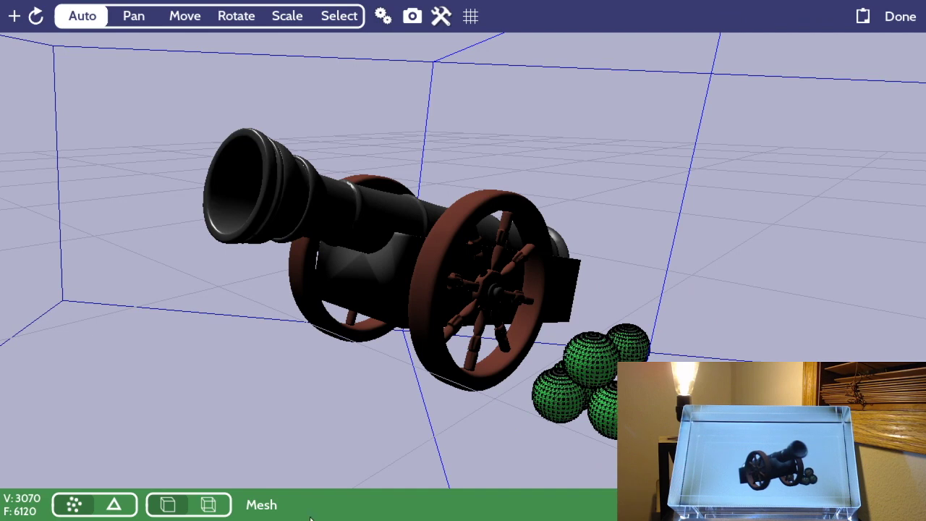
left_click(272, 512)
left_click(364, 399)
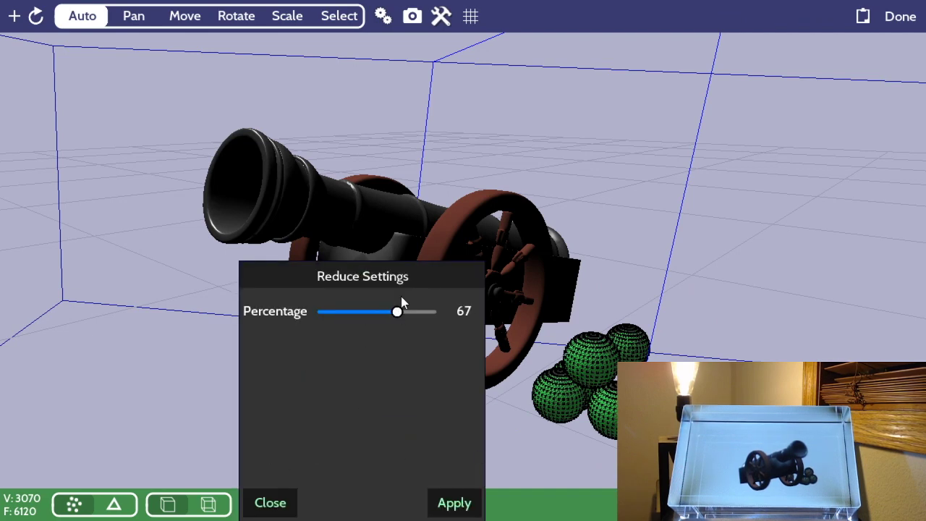
left_click(454, 499)
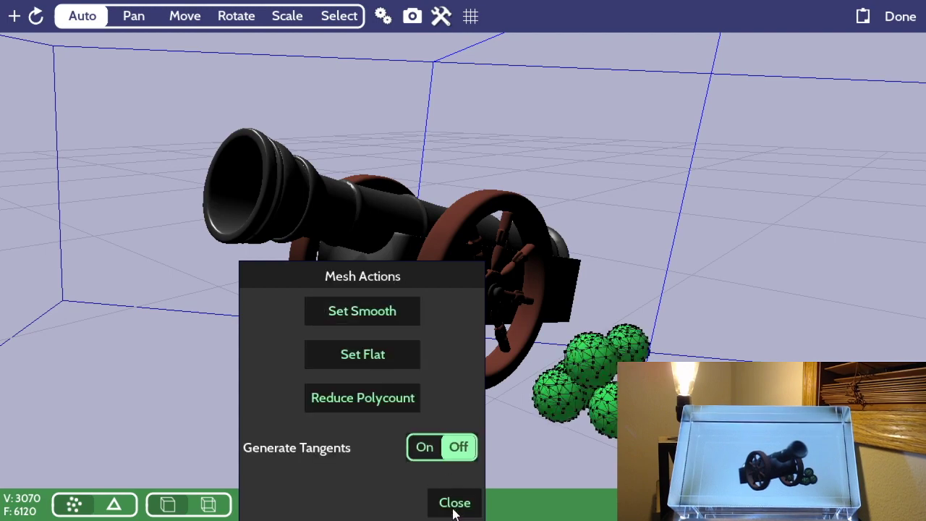
left_click(568, 402)
Step: Examine the barrel's reduced mesh in edit mode and check the carriage between the wheels
left_click_drag(620, 246, 666, 275)
left_click(456, 298)
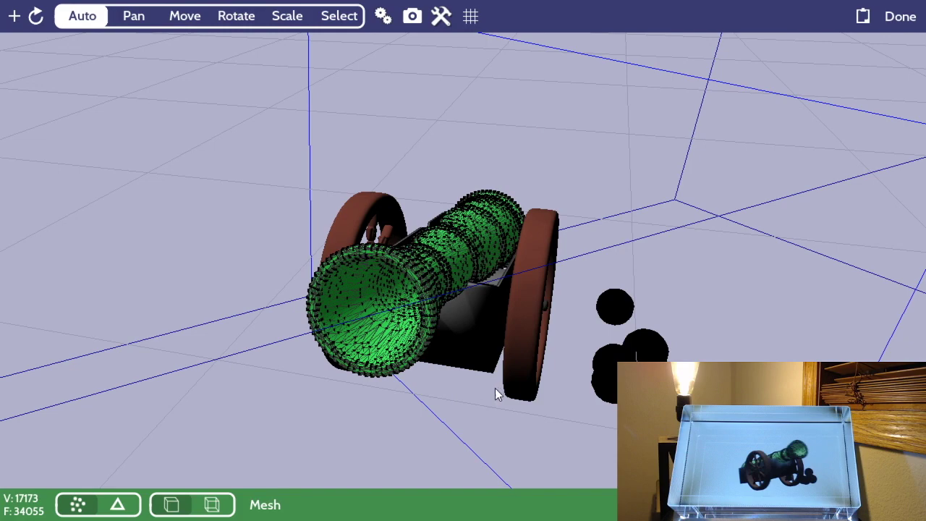
left_click_drag(495, 394, 440, 424)
left_click(440, 424)
left_click(402, 304)
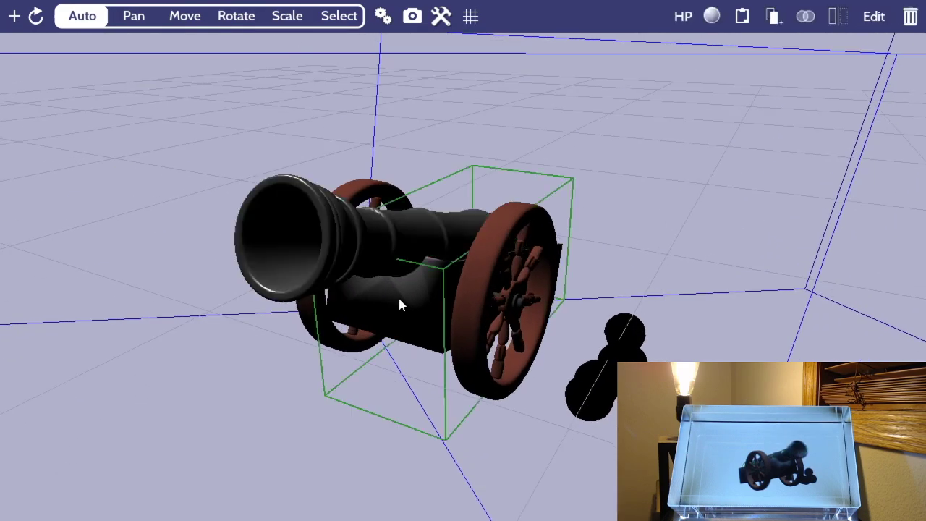
left_click(399, 304)
left_click(624, 244)
Step: Copy all the cannon parts, including the wheels, barrel, carriage and cannonballs, and clear the selection
mouse_move(624, 245)
left_mouse_down()
mouse_move(587, 232)
mouse_move(606, 210)
mouse_move(618, 229)
left_mouse_up()
scroll(616, 219, "down", 5)
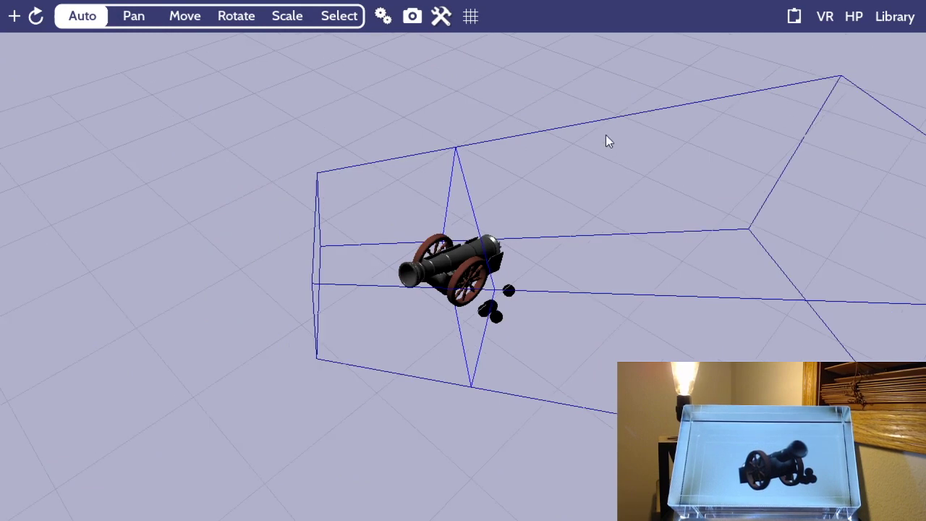
left_click_drag(606, 135, 586, 183)
scroll(587, 183, "down", 3)
key("ctrl+a")
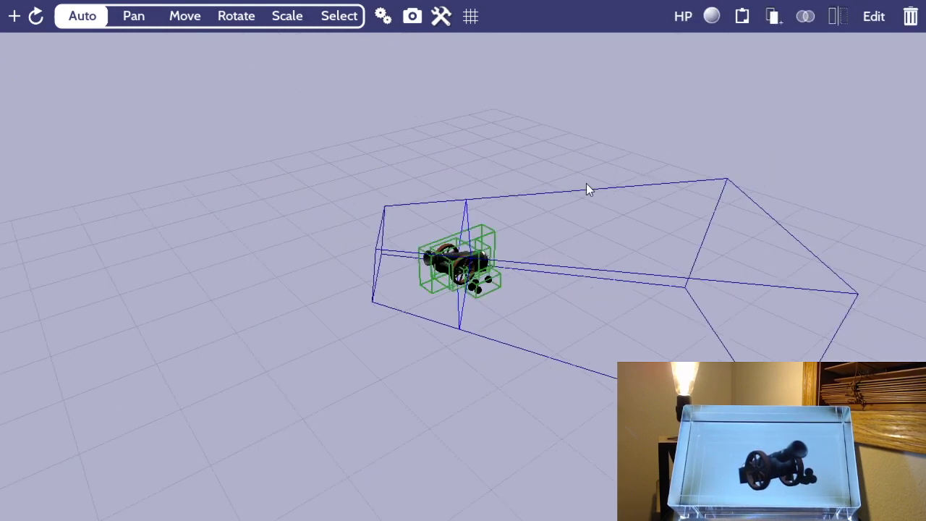
scroll(587, 185, "down", 5)
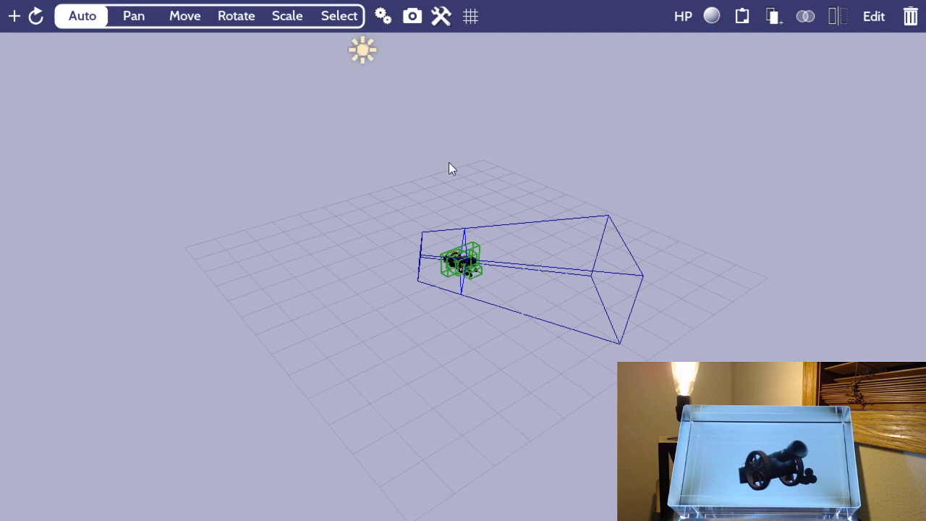
scroll(449, 168, "up", 8)
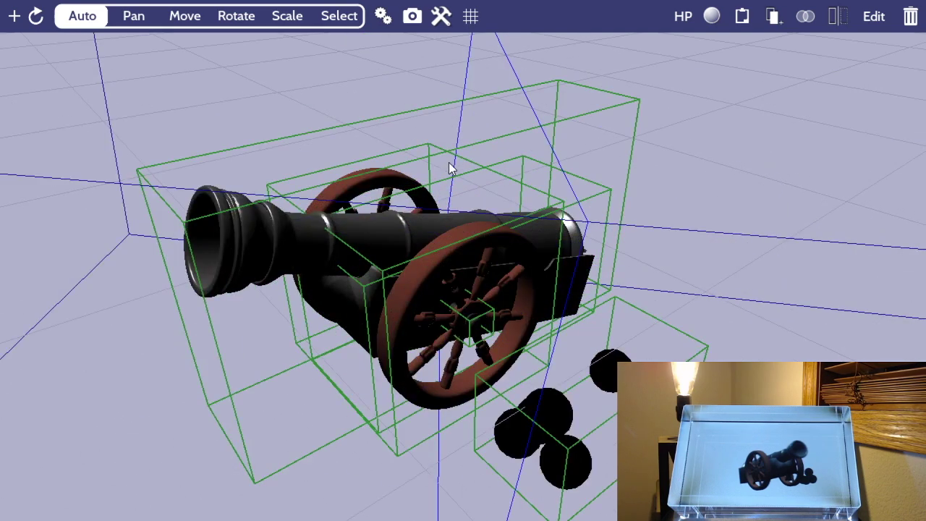
key("ctrl+c")
left_click(707, 80)
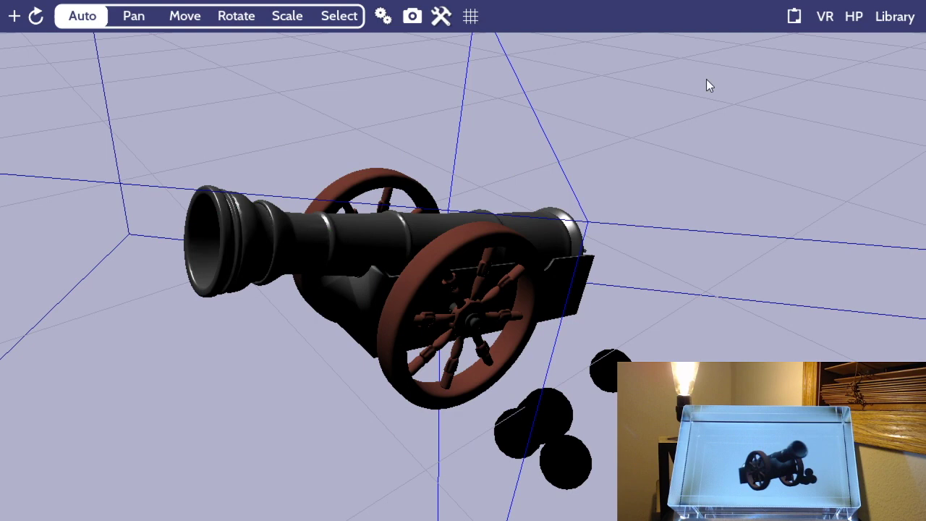
Step: Open the sailboat scene from the library and paste the copied cannon parts into it
left_click(897, 13)
left_click(474, 245)
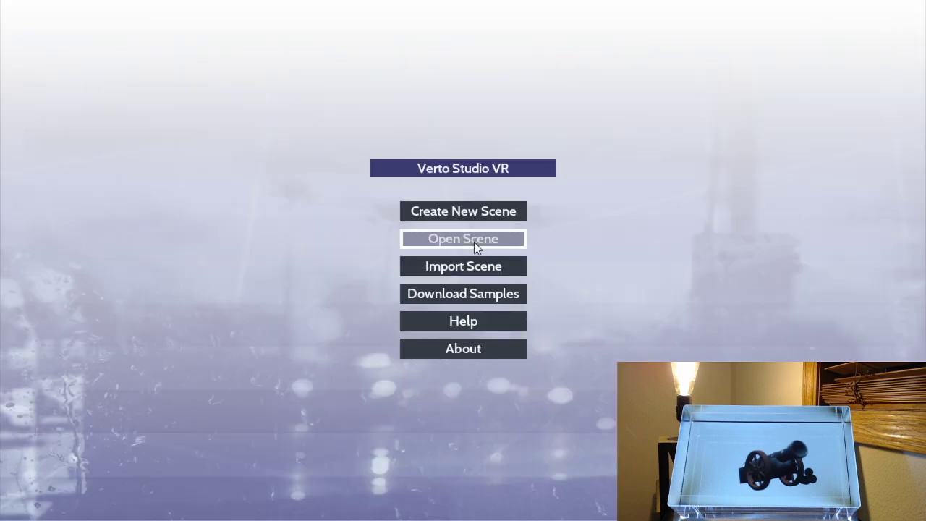
left_click(367, 206)
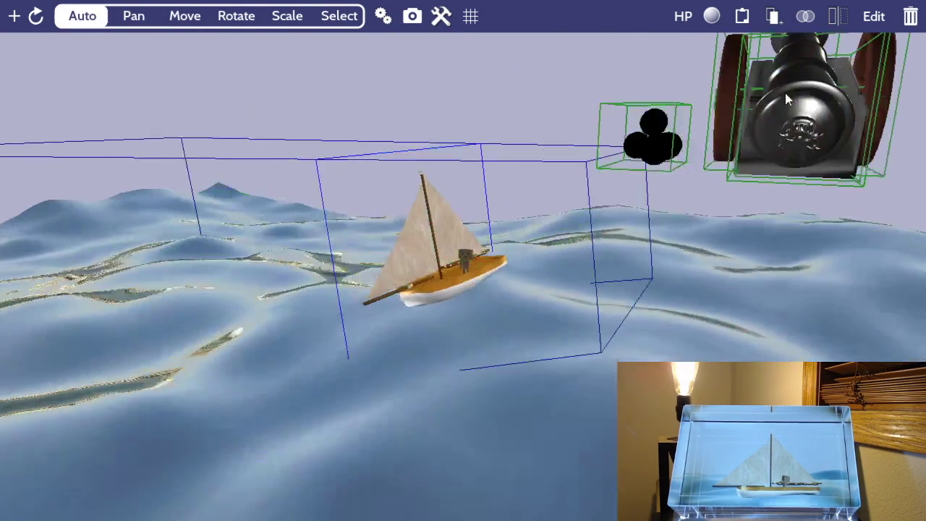
Step: Move the pasted cannon parts across the water to the small sailboat carrying the box character
left_click_drag(785, 93, 485, 268)
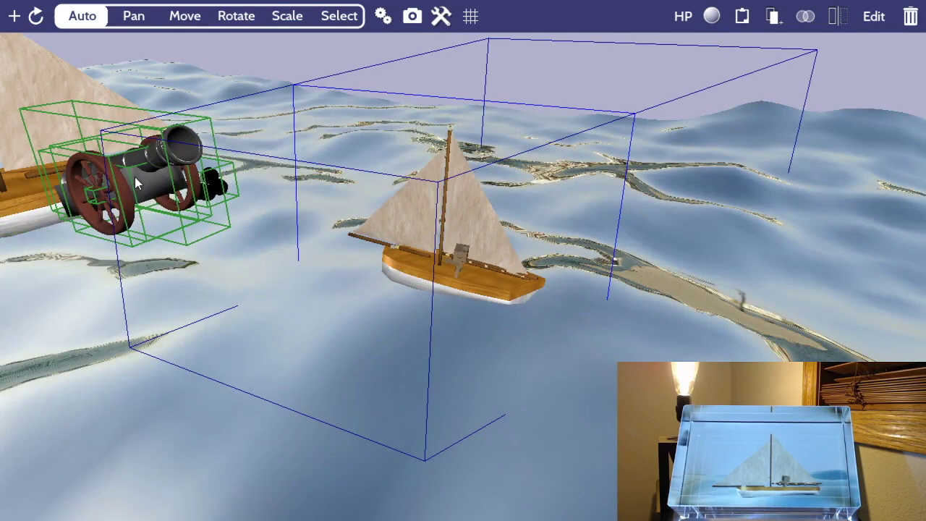
left_click_drag(136, 183, 411, 214)
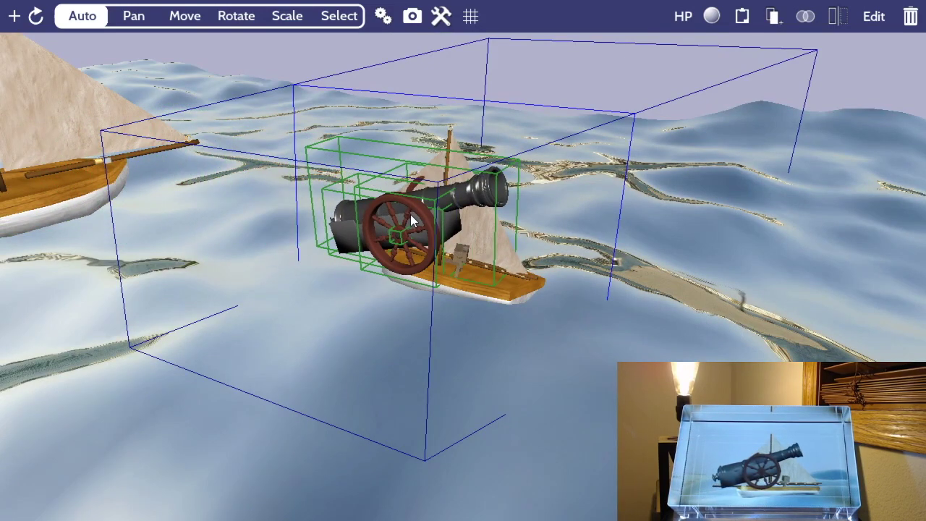
scroll(411, 215, "down", 3)
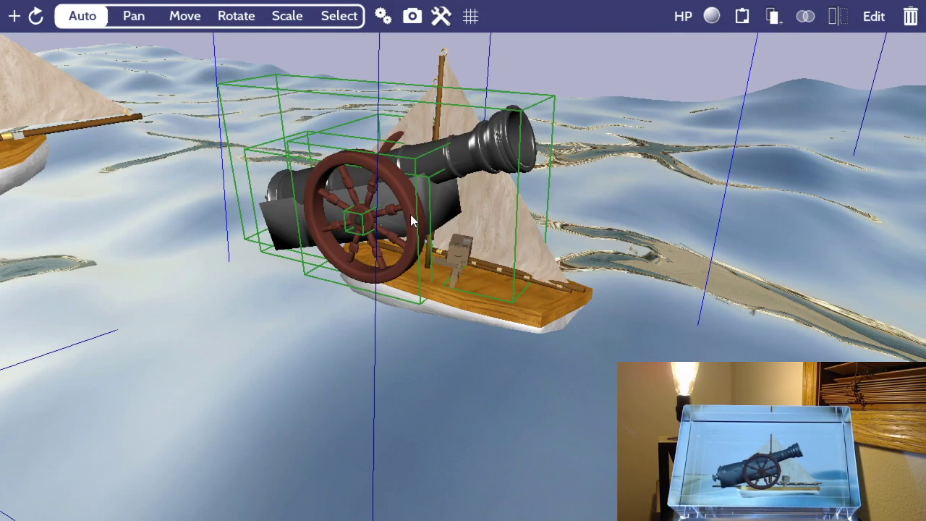
key("f")
scroll(411, 214, "up", 3)
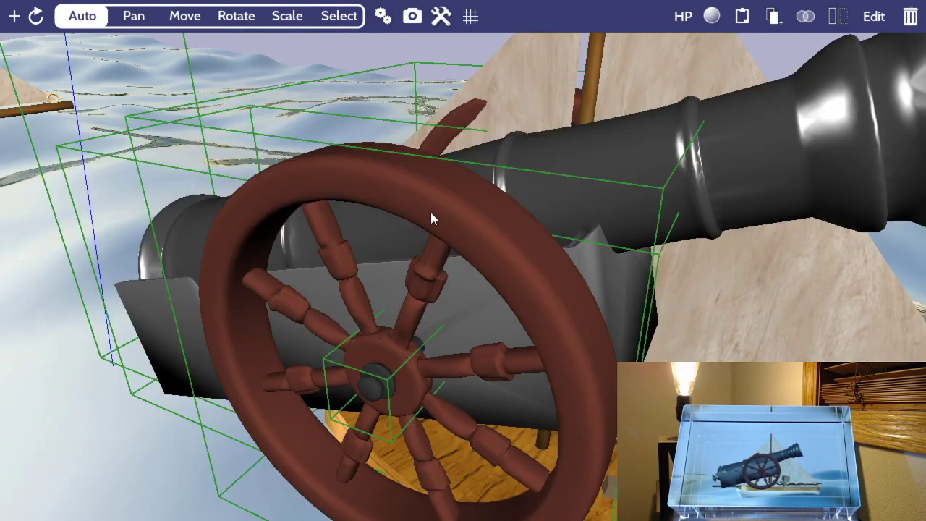
Step: Scale the cannon parts down to suit the size of the small sailboat's deck
scroll(431, 212, "down", 3)
left_click_drag(593, 83, 670, 40)
key("s")
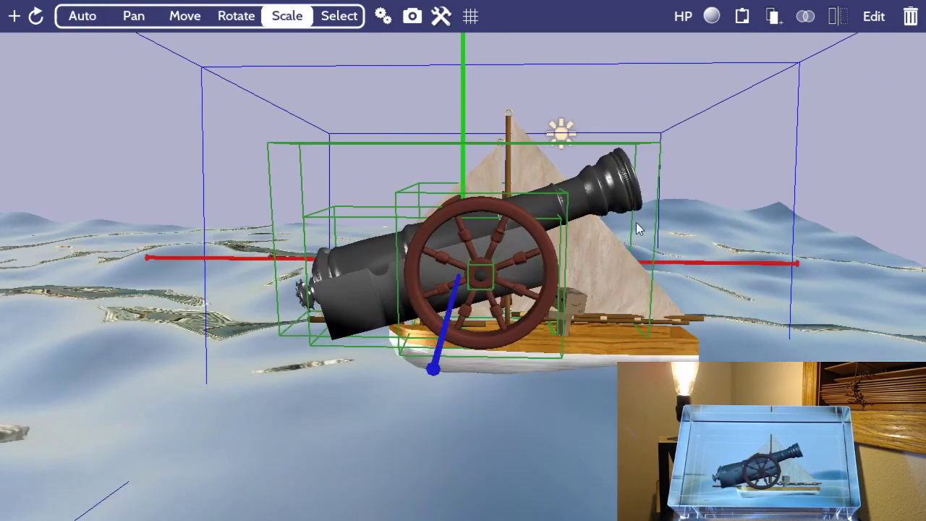
left_click_drag(646, 165, 497, 239)
left_click_drag(581, 206, 496, 238)
scroll(516, 238, "up", 3)
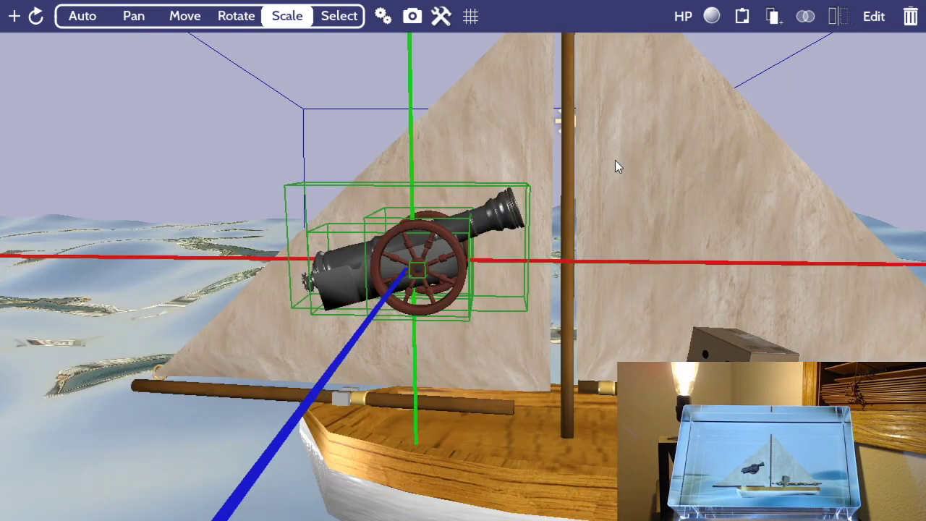
left_click_drag(615, 162, 512, 193)
Step: Try to place the separate cannon parts on the small sailboat's deck and turn the barrel towards the bow
key("m")
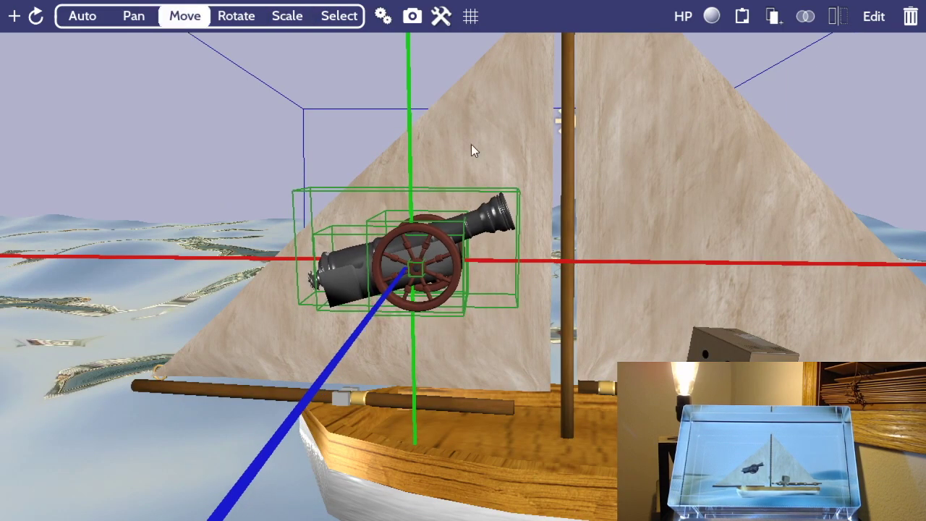
left_click_drag(294, 115, 381, 282)
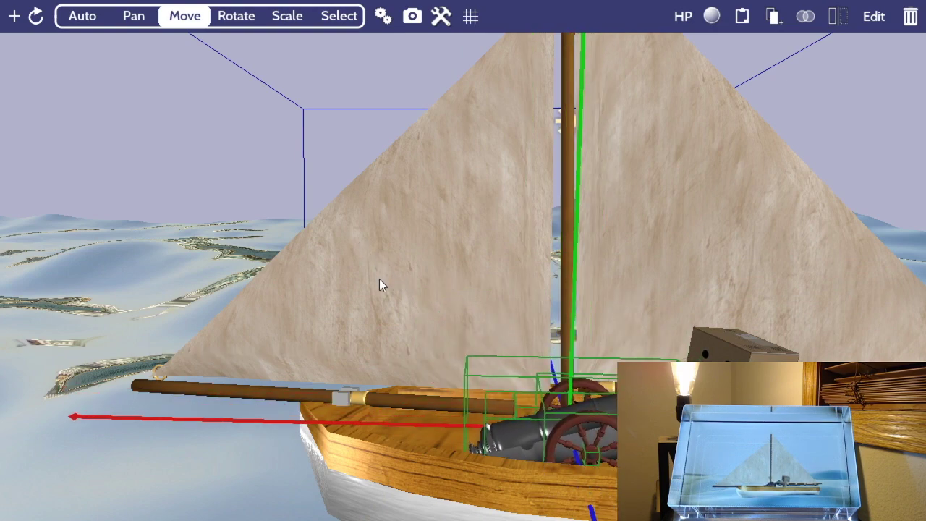
key("r")
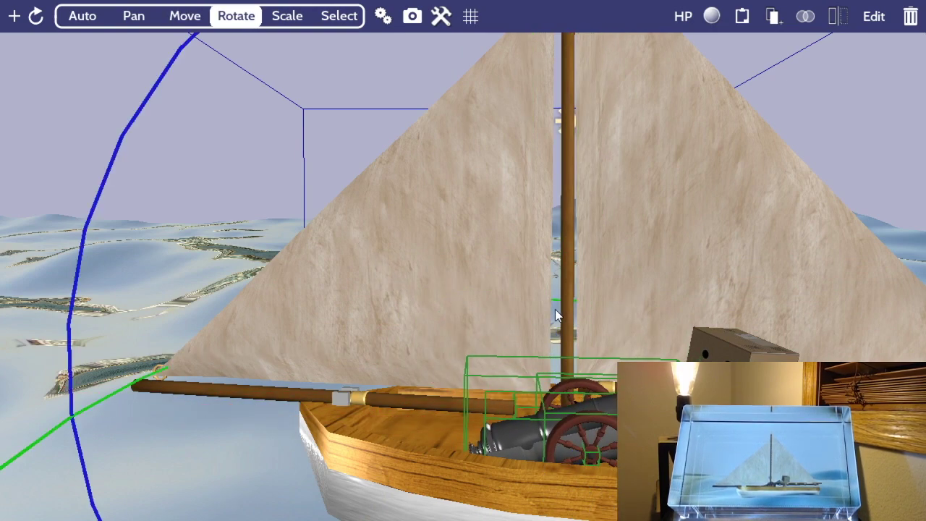
scroll(555, 309, "down", 5)
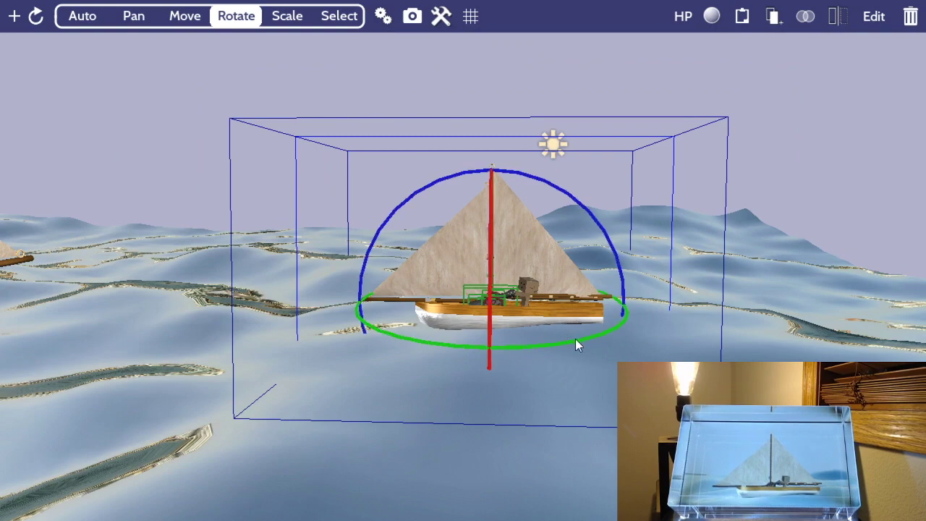
left_click_drag(575, 339, 452, 354)
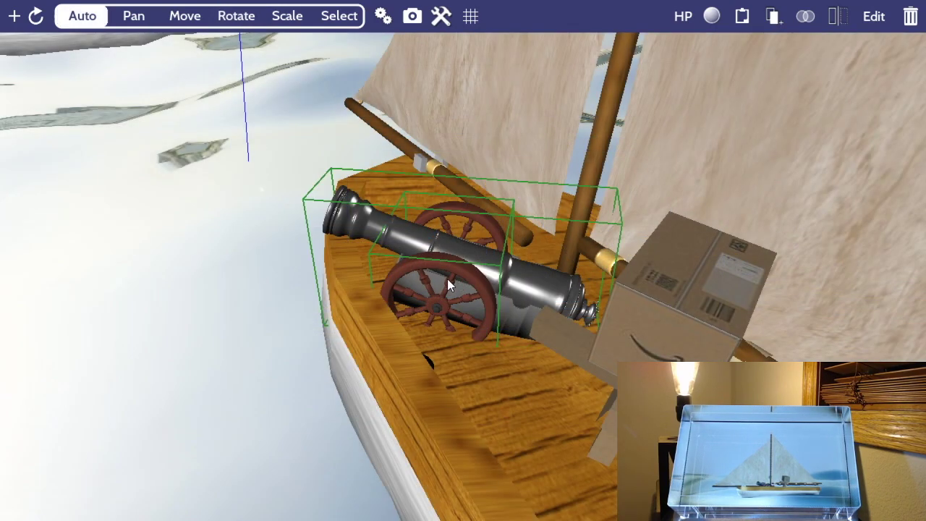
left_click_drag(492, 284, 445, 185)
Step: Undo the placement and rotation of the separate cannon parts on the deck
key("ctrl+z")
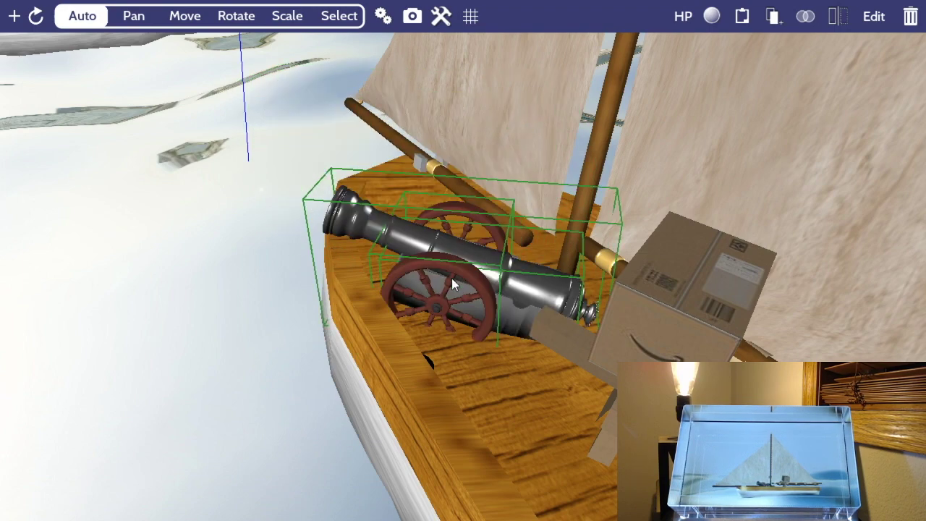
key("ctrl+z")
key("ctrl+z")
key("ctrl+z")
key("ctrl+z")
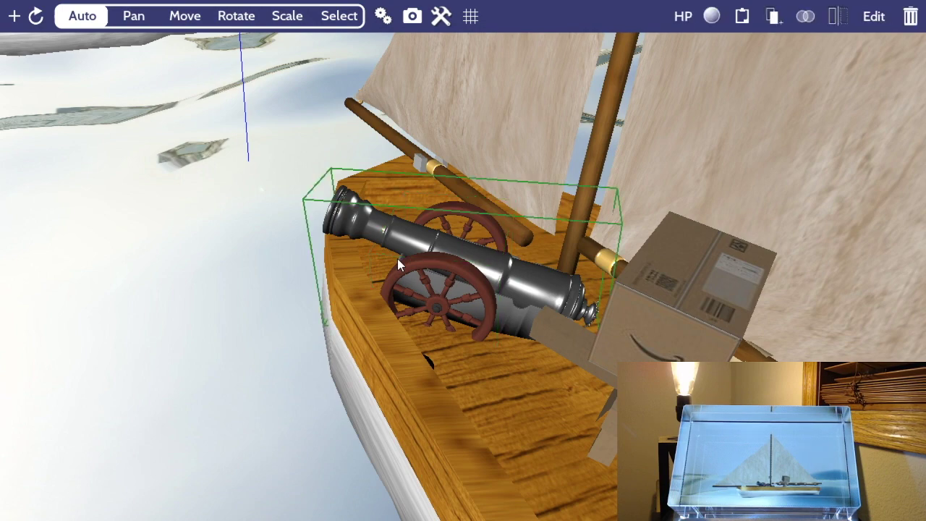
left_click(397, 258)
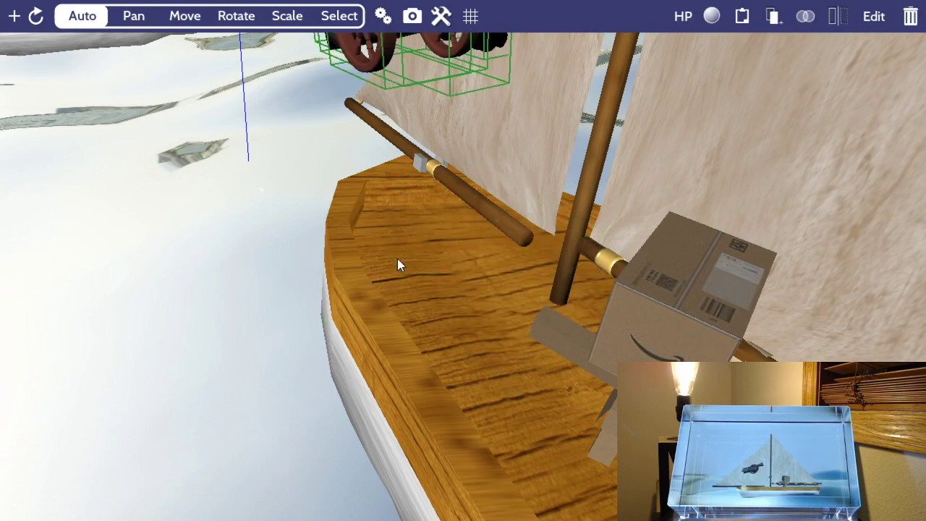
Step: Merge the selected cannon parts into a single mesh object and select the merged cannon
scroll(369, 228, "down", 3)
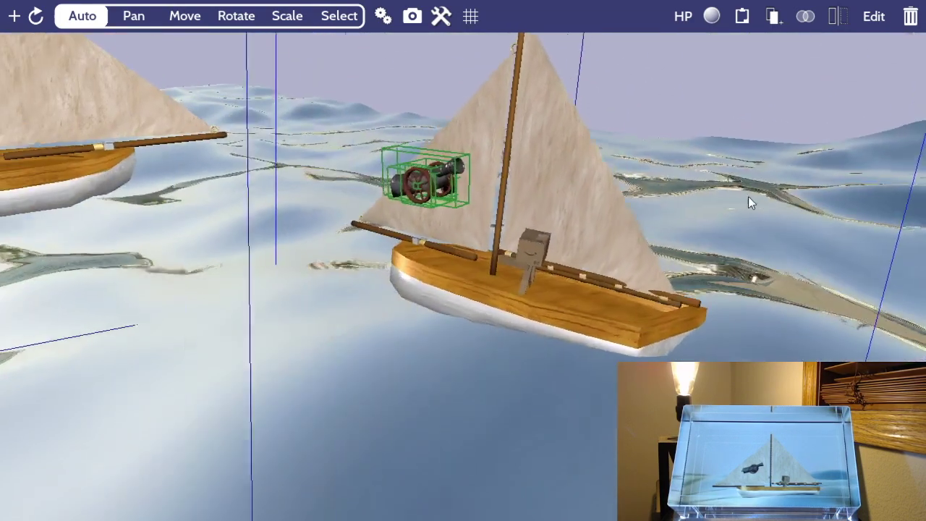
left_click(712, 16)
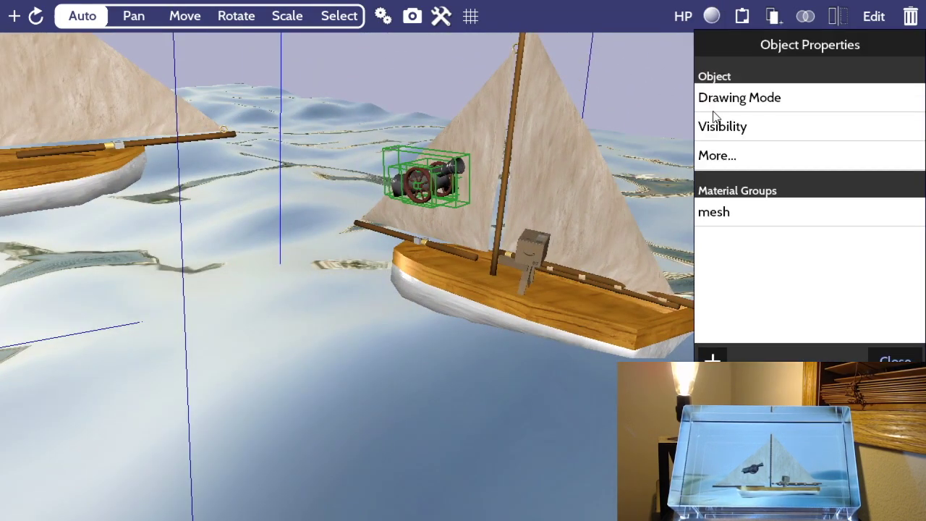
left_click(719, 159)
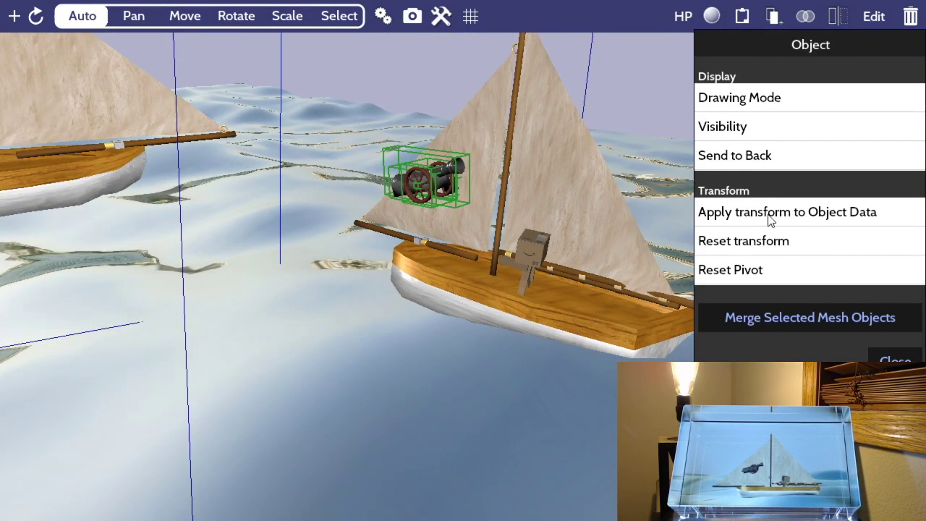
left_click(791, 315)
left_click(398, 117)
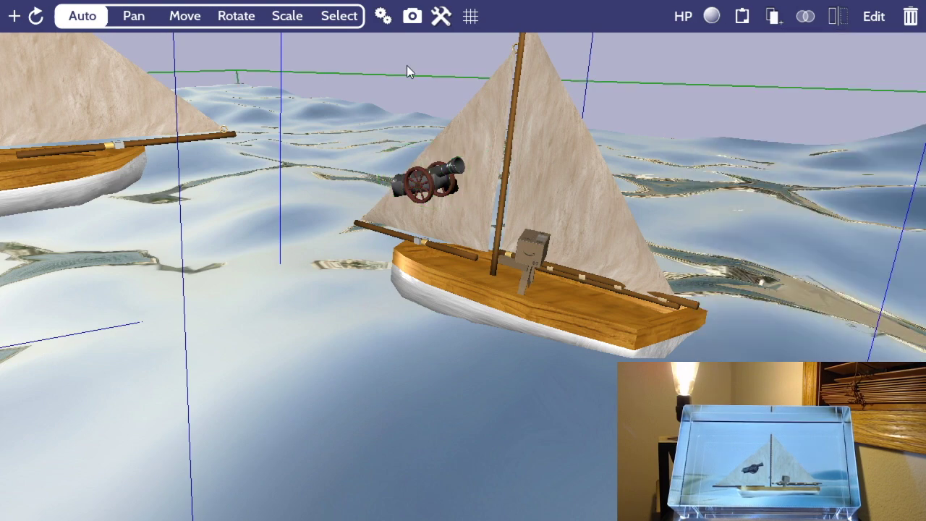
left_click(407, 66)
left_click(424, 183)
Step: Move the merged cannon down onto the small sailboat's deck, in front of the box character
left_click_drag(424, 184, 470, 194)
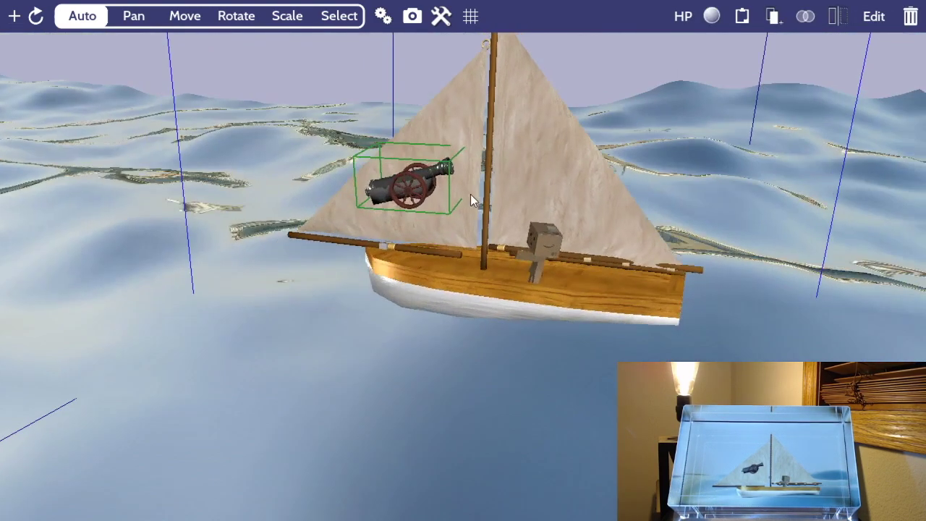
left_click_drag(415, 172, 481, 257)
key("f")
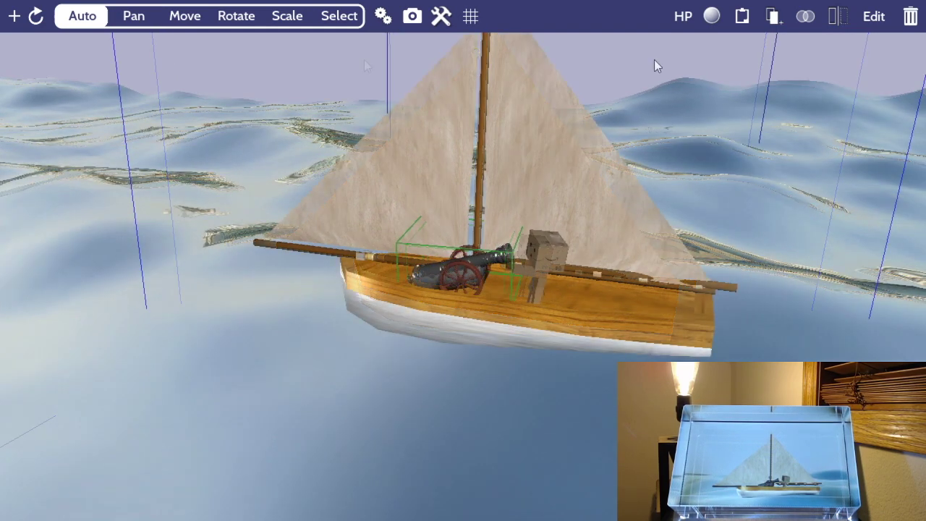
Step: Rotate the merged cannon about the vertical axis so its barrel points towards the bow
key("r")
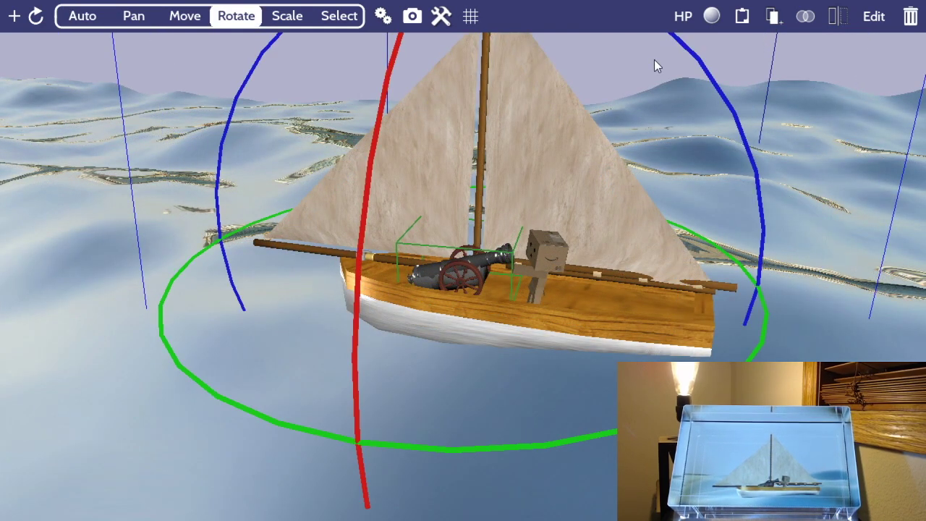
key("a")
left_click_drag(654, 51, 658, 209)
key("r")
left_click_drag(627, 182, 483, 299)
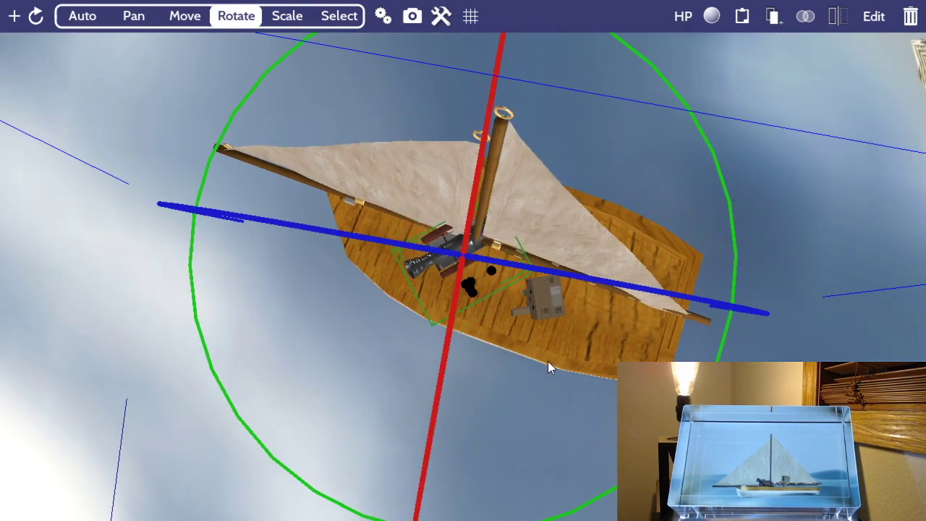
Step: Reposition the cannon on the deck between the bow and the box character, close to the mast
key("a")
left_click_drag(630, 190, 642, 34)
mouse_move(462, 263)
left_mouse_down()
mouse_move(462, 279)
mouse_move(466, 268)
left_mouse_up()
scroll(466, 268, "up", 5)
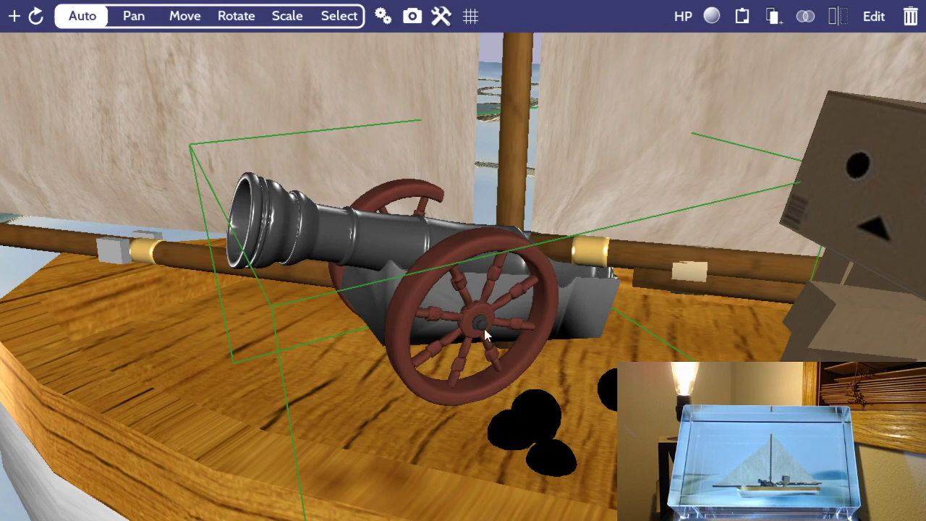
left_click_drag(484, 328, 464, 382)
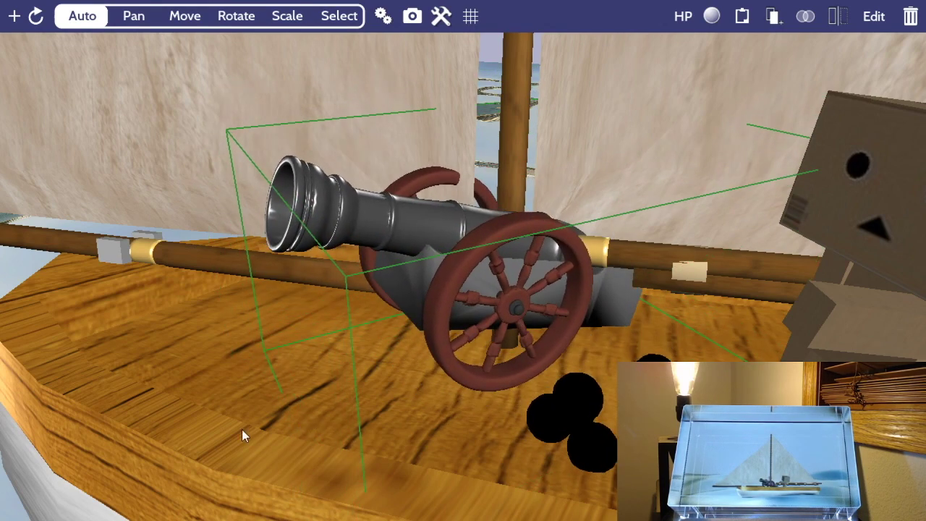
left_click_drag(242, 429, 356, 400)
Step: Fine-tune the cannon's rotation so its wheels sit properly on the deck, and clear the selection
key("r")
left_click_drag(638, 165, 634, 231)
key("m")
key("a")
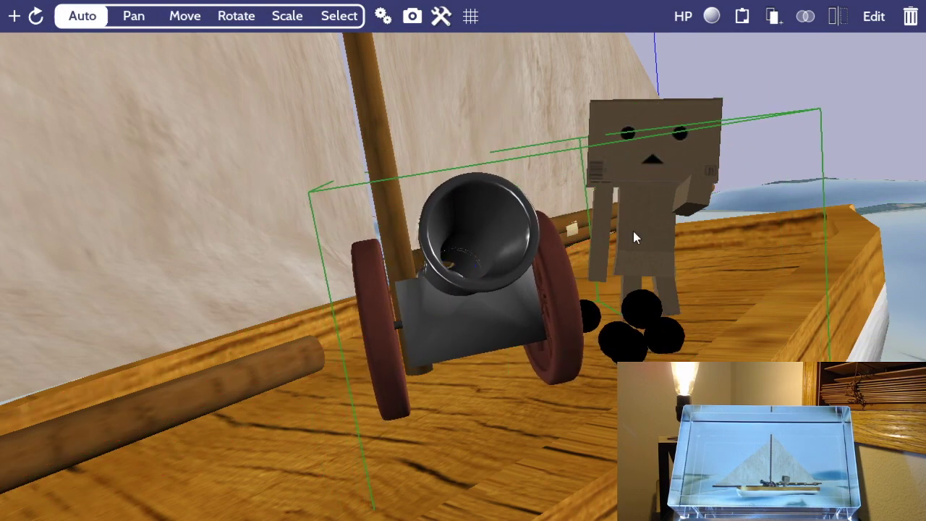
key("r")
left_click_drag(617, 168, 632, 160)
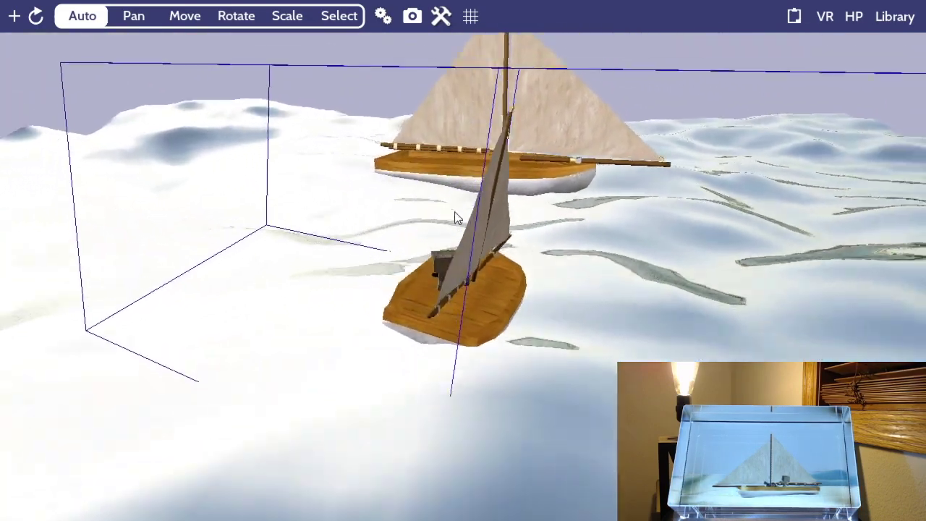
Step: Lower the HoloPlay viewing scale and turn the viewing angle so the larger sailboat shows behind the small one
left_click_drag(454, 211, 462, 225)
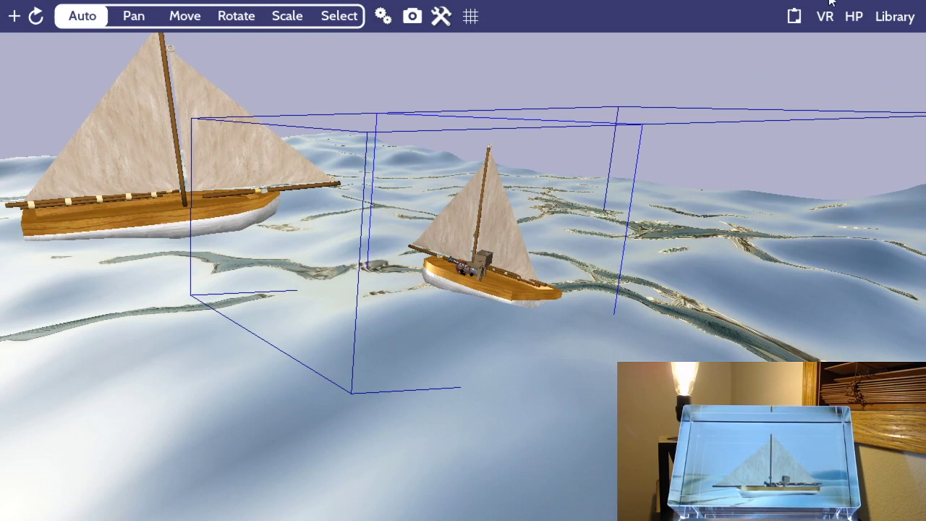
left_click(853, 16)
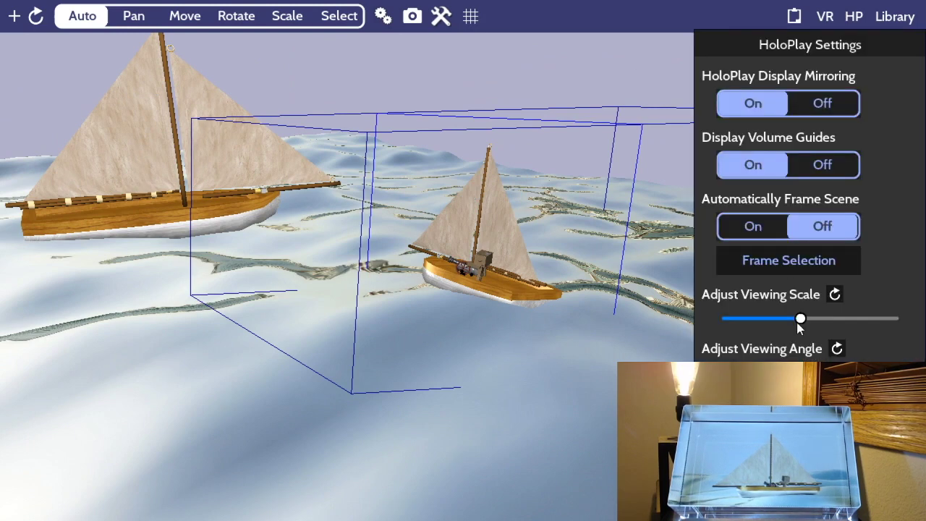
mouse_move(799, 324)
left_mouse_down()
mouse_move(741, 325)
mouse_move(786, 326)
left_mouse_up()
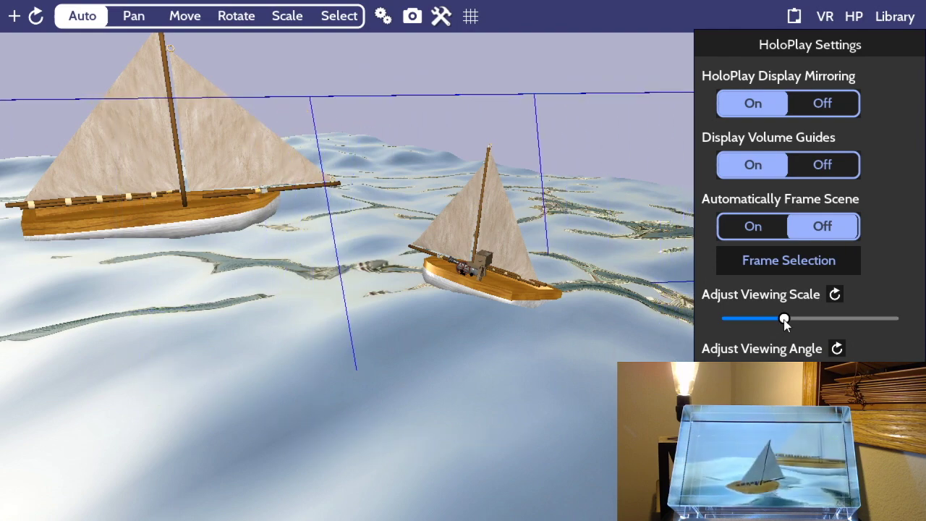
Step: Rotate the small sailboat together with its box character and cannon about the vertical axis
left_click(505, 336)
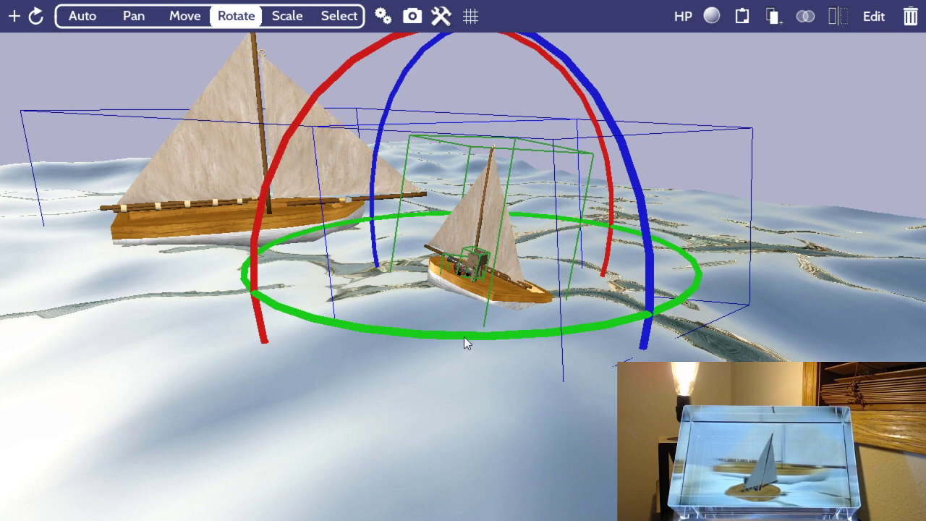
left_click_drag(464, 337, 490, 337)
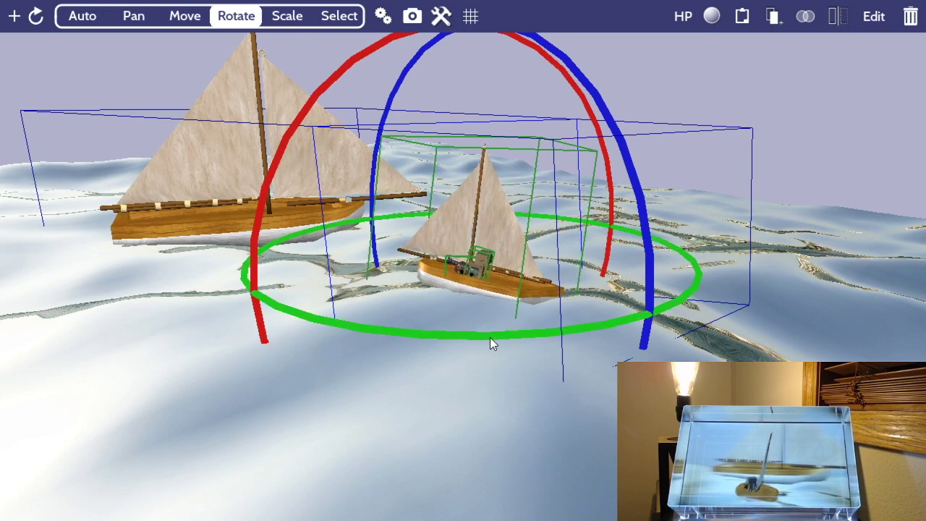